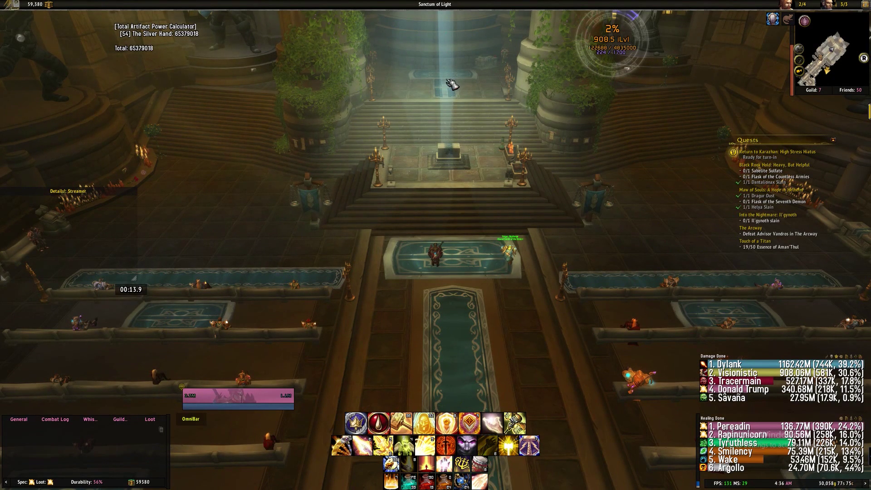
- Switch to Discord and open Dreamguard's spreadsheet link from the holy-faq channel of the Hammer of Wrath server
mouse_move(848, 90)
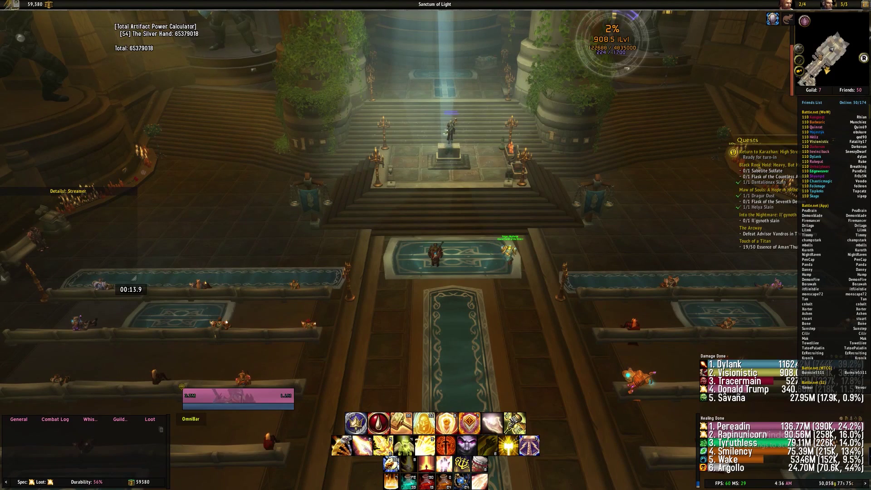
key(alt+Tab)
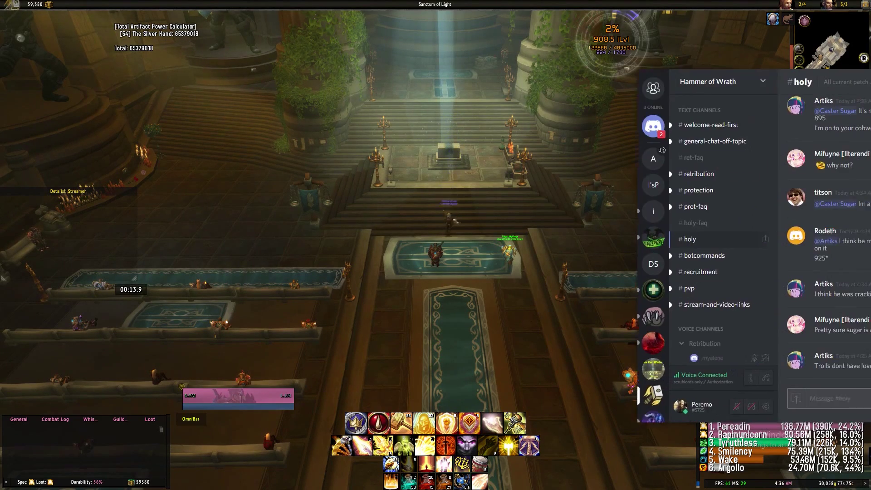
drag(525, 64, 467, 41)
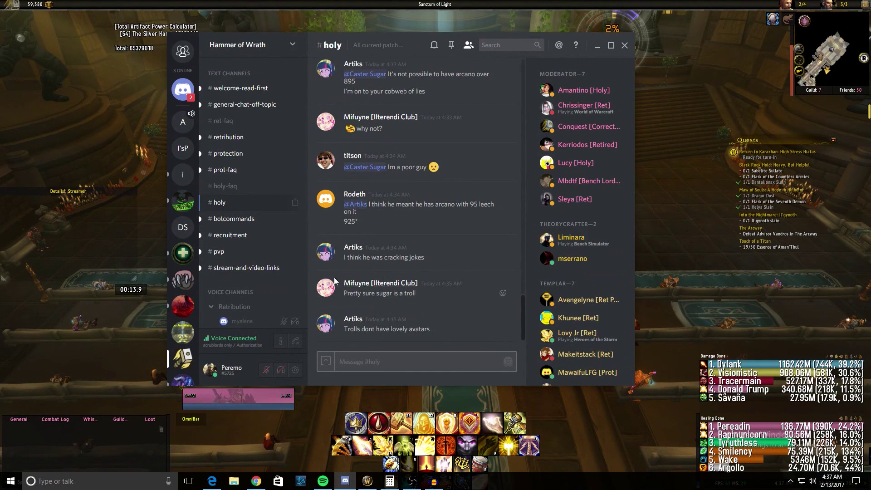
click(233, 187)
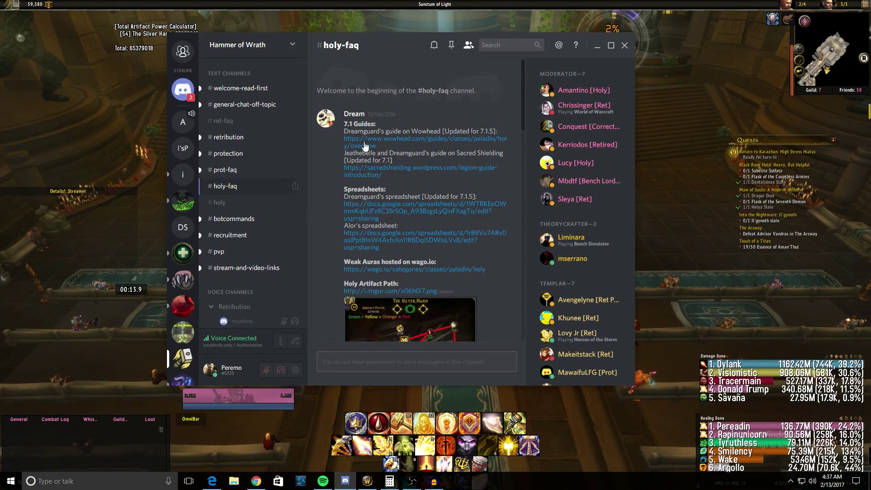
click(371, 209)
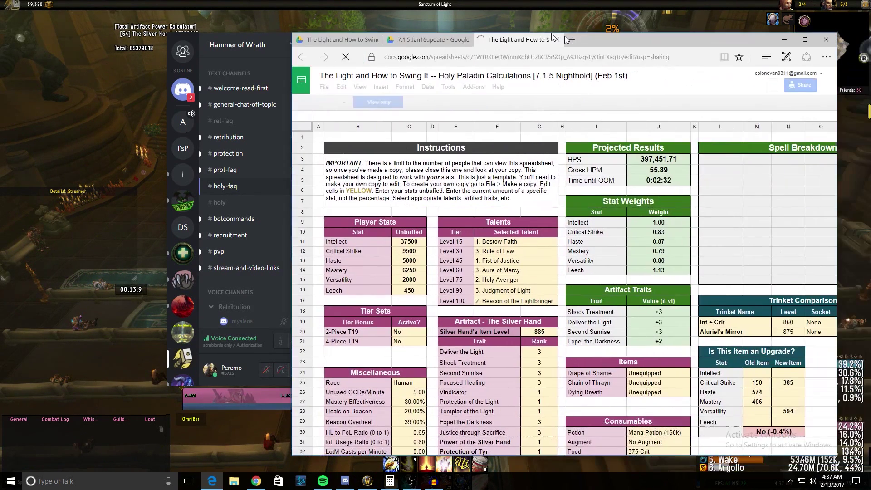
- Close the surplus spreadsheet tabs, keeping one Holy Paladin Calculations tab, and maximize the browser window
drag(566, 37, 438, 17)
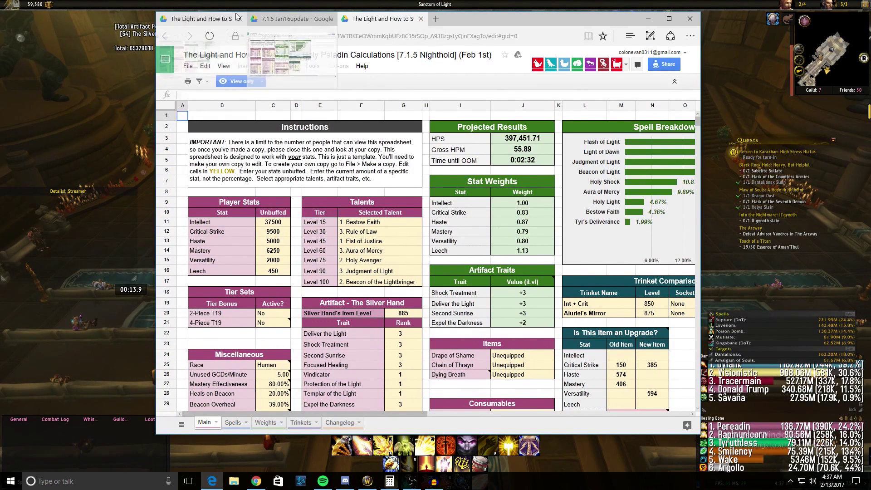
click(205, 20)
click(421, 18)
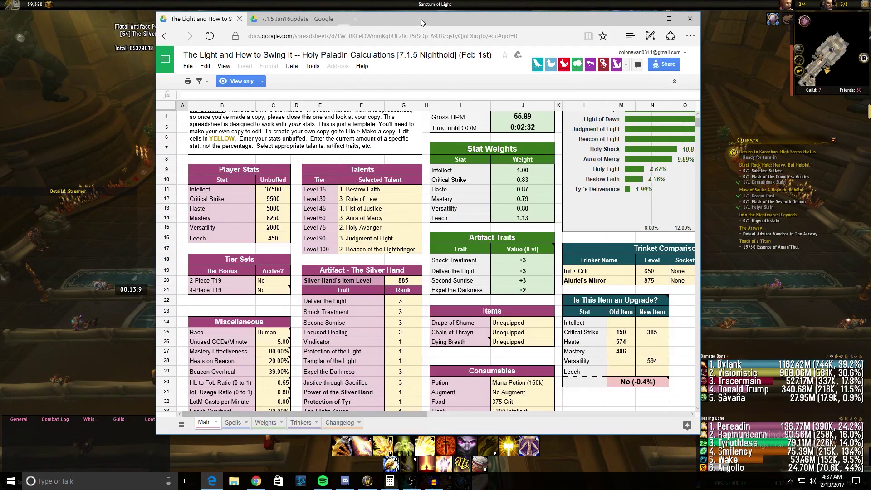
click(329, 19)
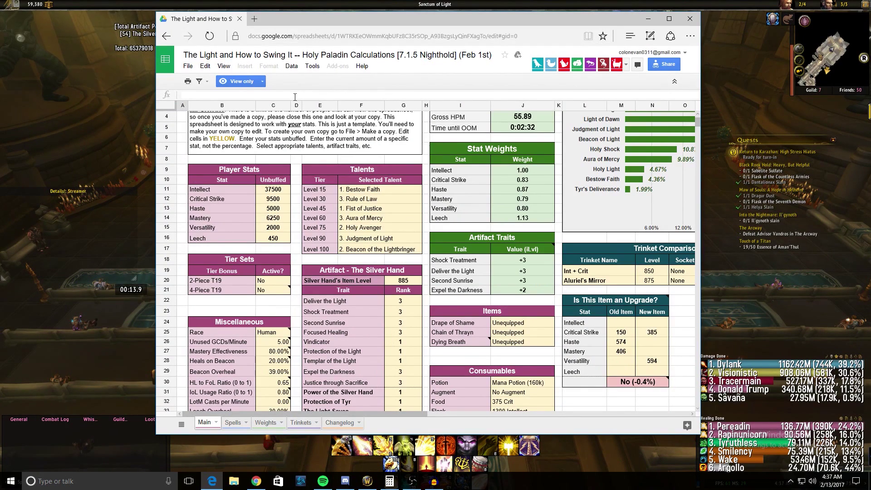
click(666, 22)
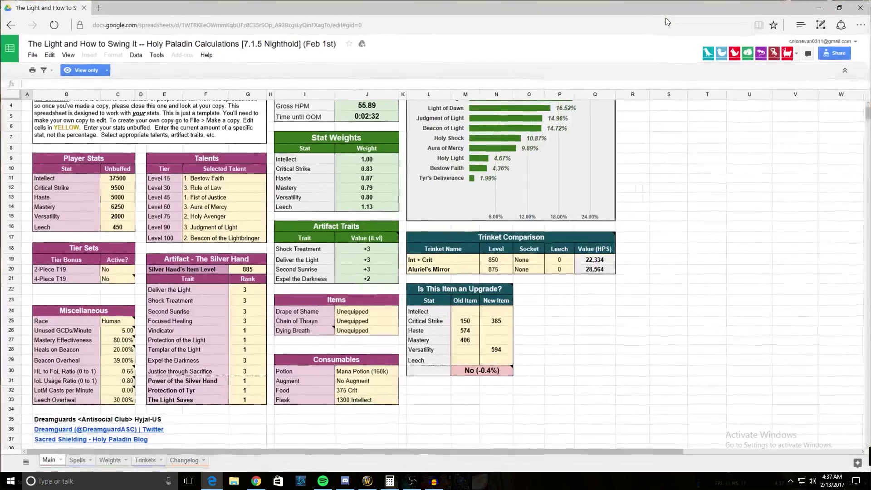
scroll(632, 217, up, 1)
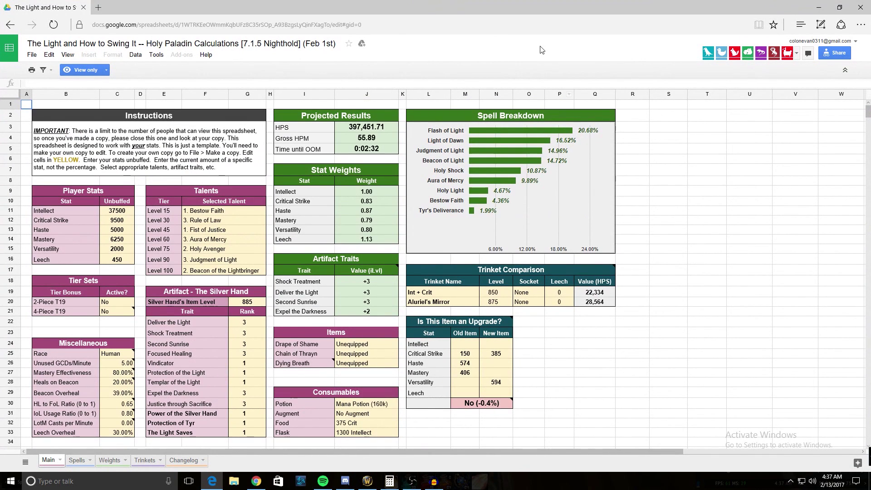
- Make a personal copy of the Holy Paladin Calculations spreadsheet named 7.1.5guidecopy, without adding it to the favorites
click(370, 212)
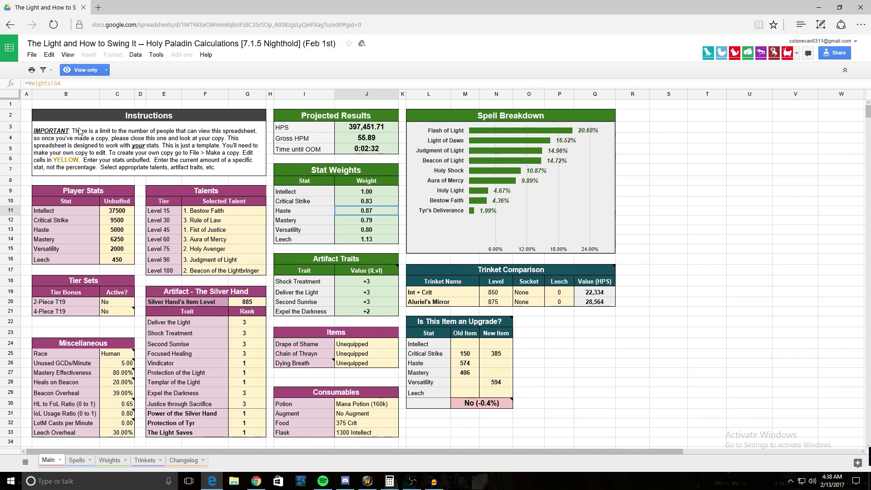
click(31, 54)
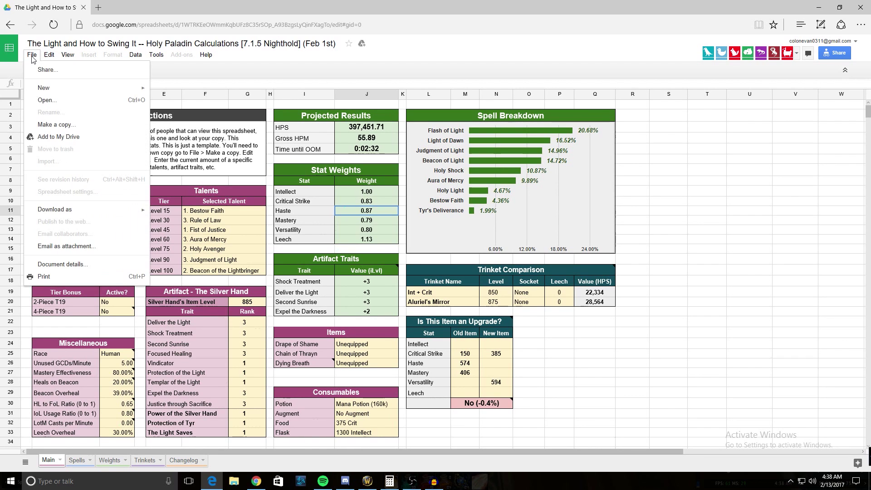
click(51, 125)
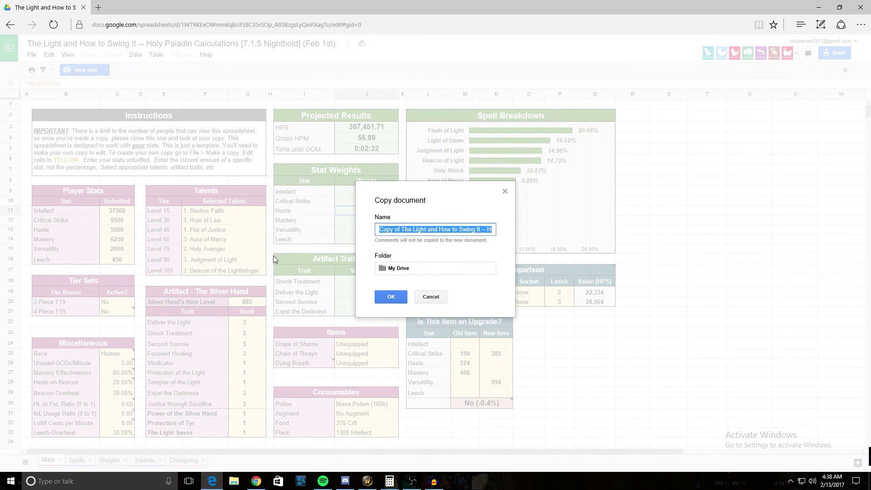
text(7.1.5)
text( Nighthold)
key(Return)
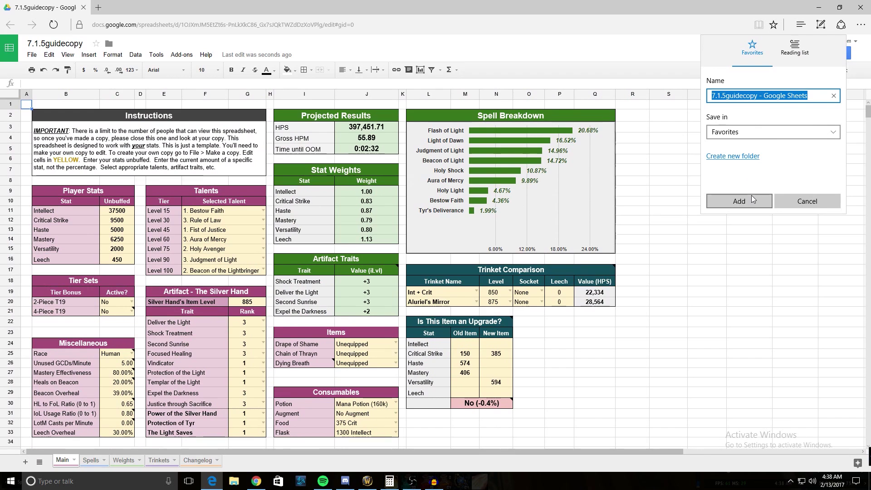
click(792, 207)
click(724, 204)
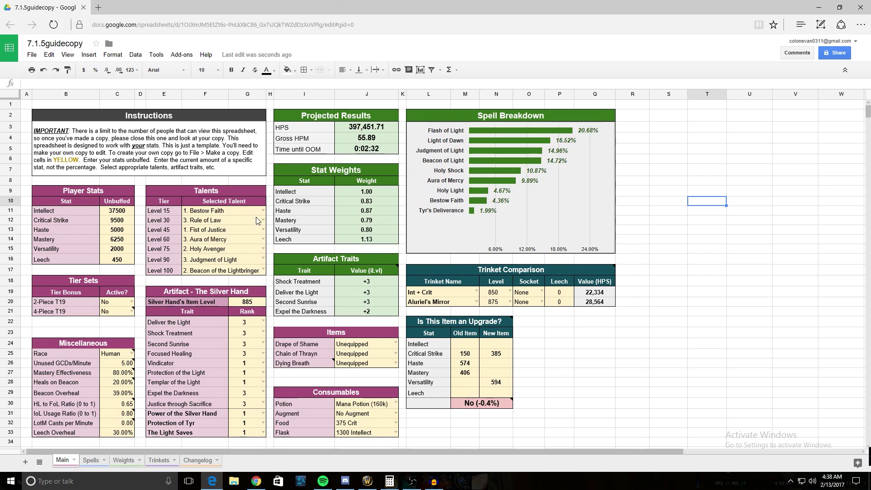
- Set the talents to Blinding Light at level 45, Holy Prism at level 75 and Beacon of Faith at level 100
click(261, 232)
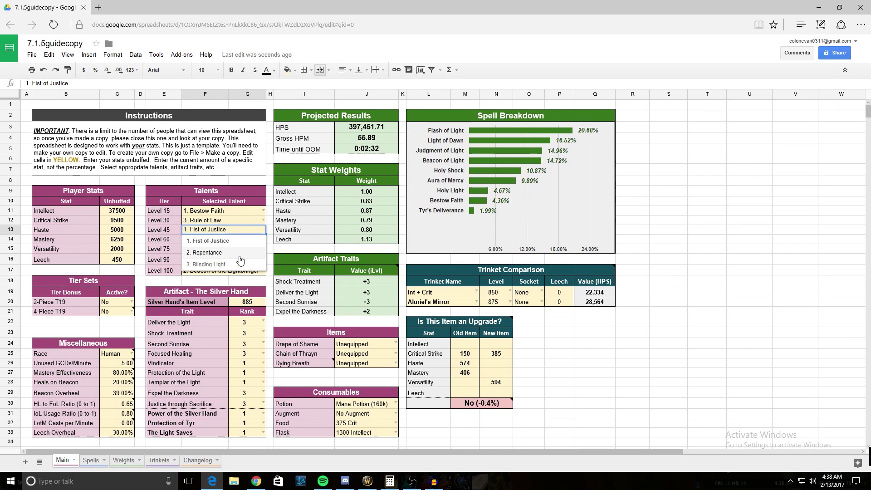
click(232, 264)
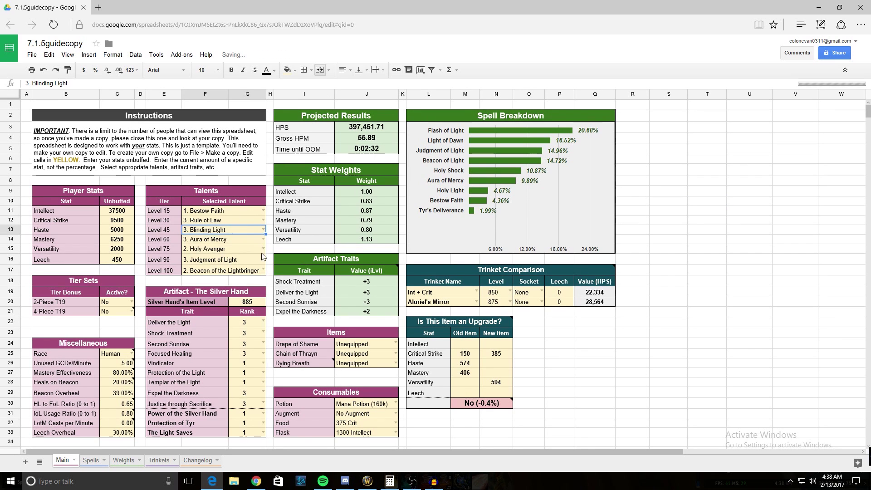
click(264, 249)
click(263, 249)
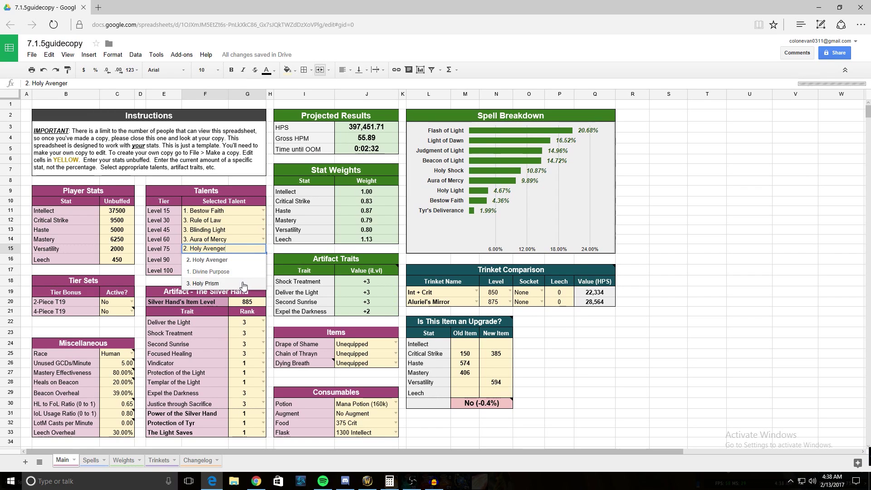
click(241, 281)
click(263, 270)
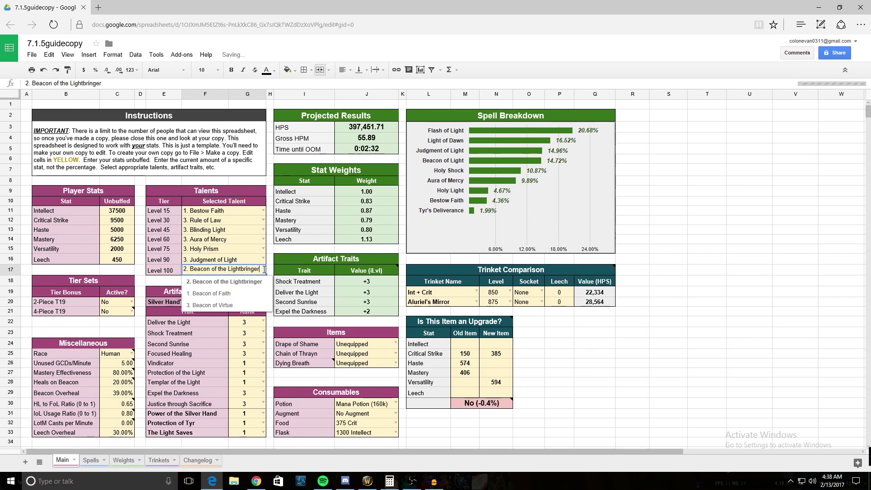
click(240, 294)
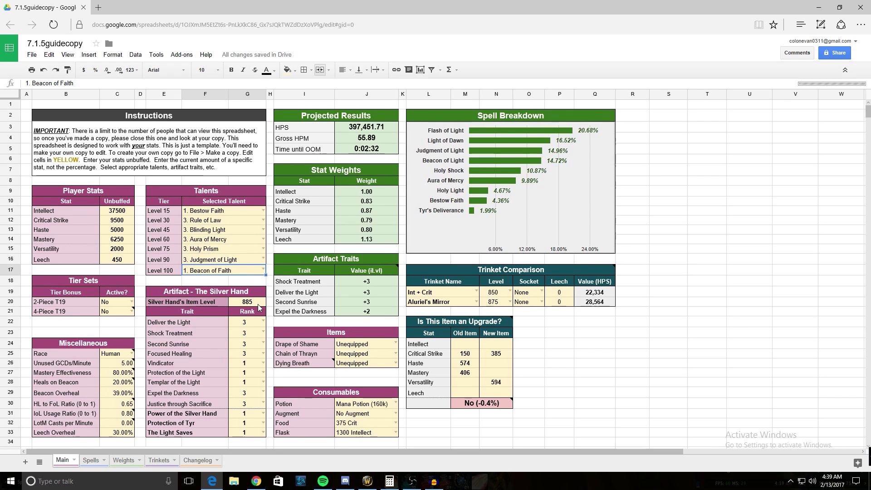
- Restore the spreadsheet browser to a movable window and minimize Discord to uncover the game
drag(522, 4, 716, 49)
click(399, 41)
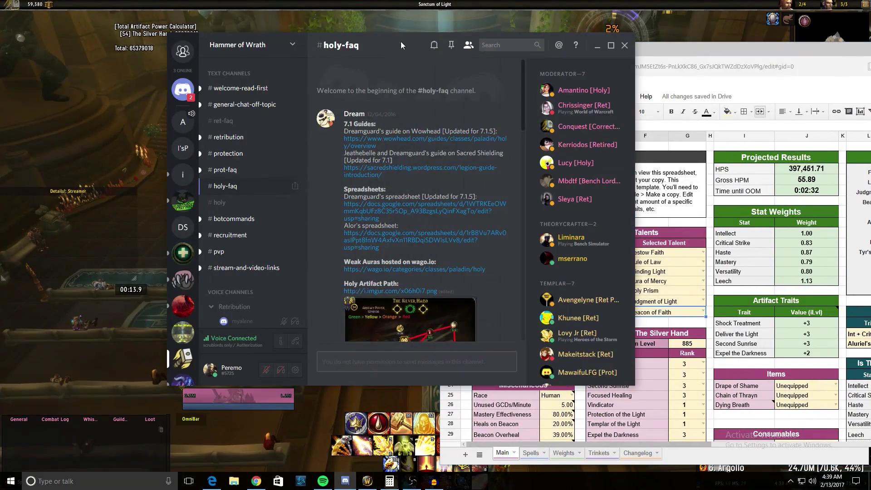
click(597, 46)
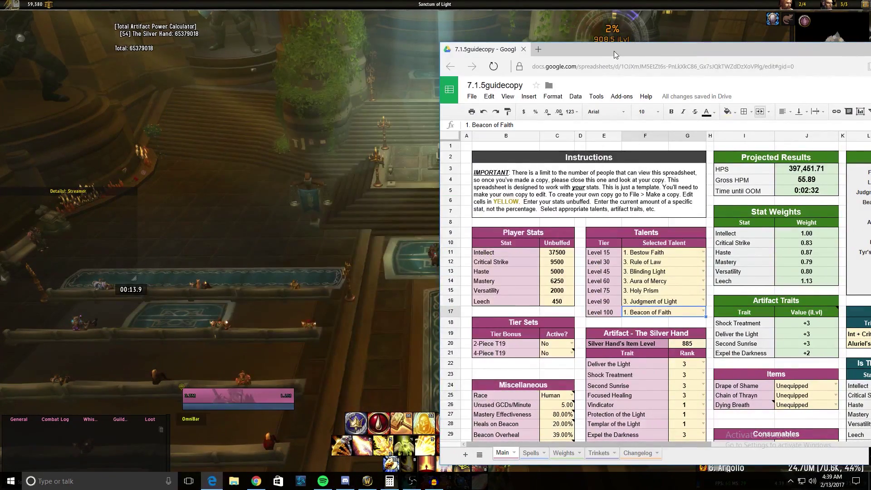
drag(615, 51, 600, 33)
- Switch to World of Warcraft and open the character sheet, check the equipment sets and return to the stats view
key(alt+Tab)
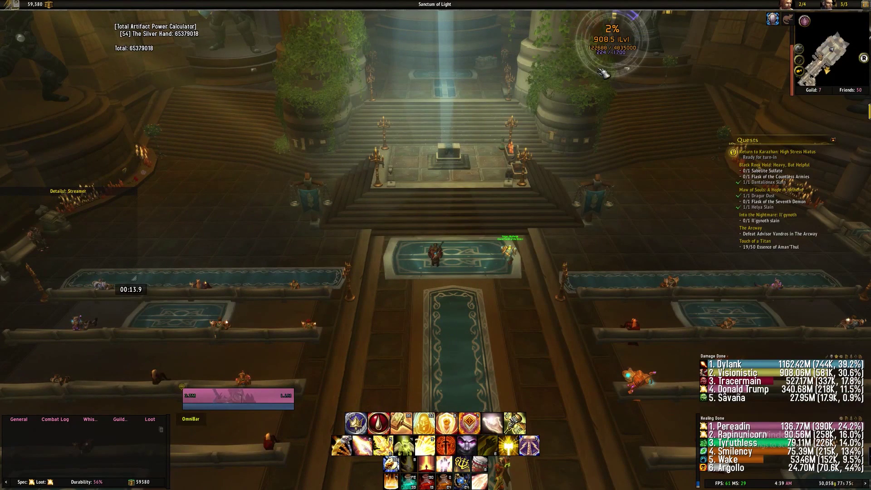
key(c)
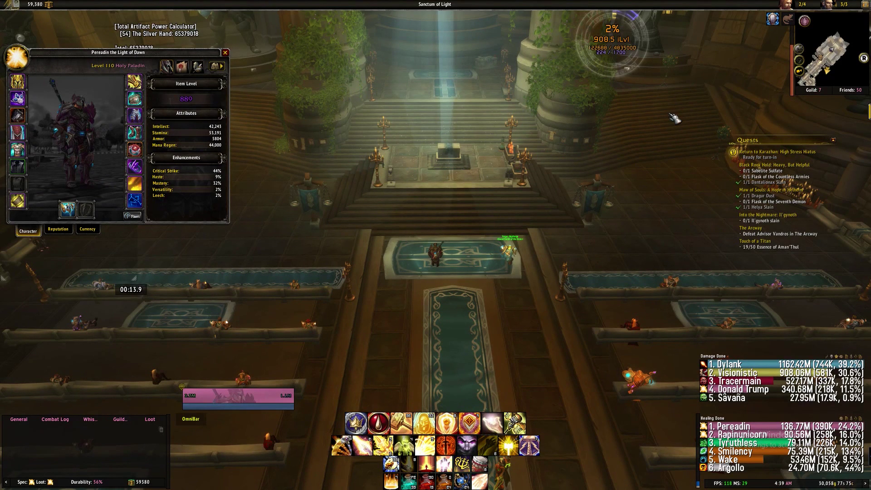
click(198, 67)
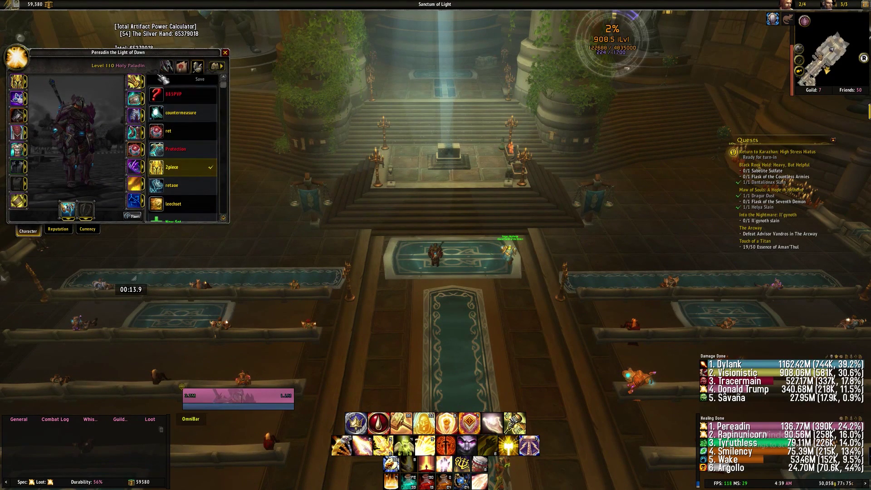
click(167, 66)
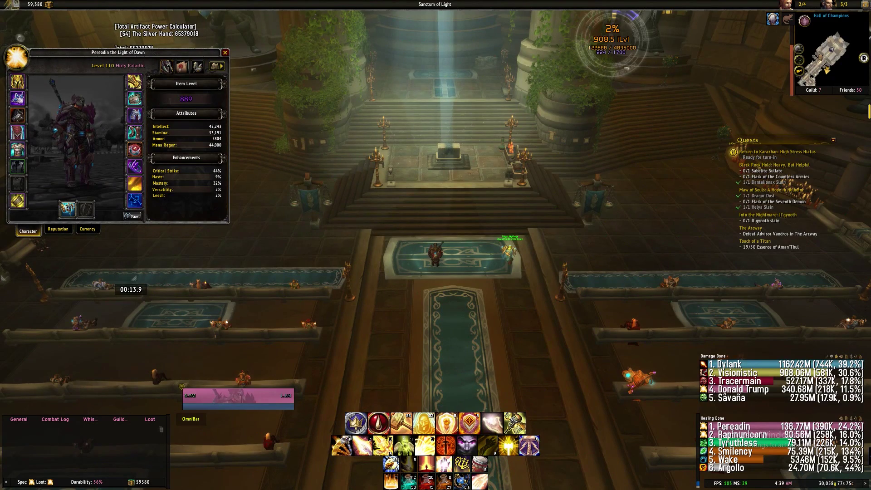
- Switch back to the spreadsheet and place its window beside the game's character sheet
key(alt+Tab)
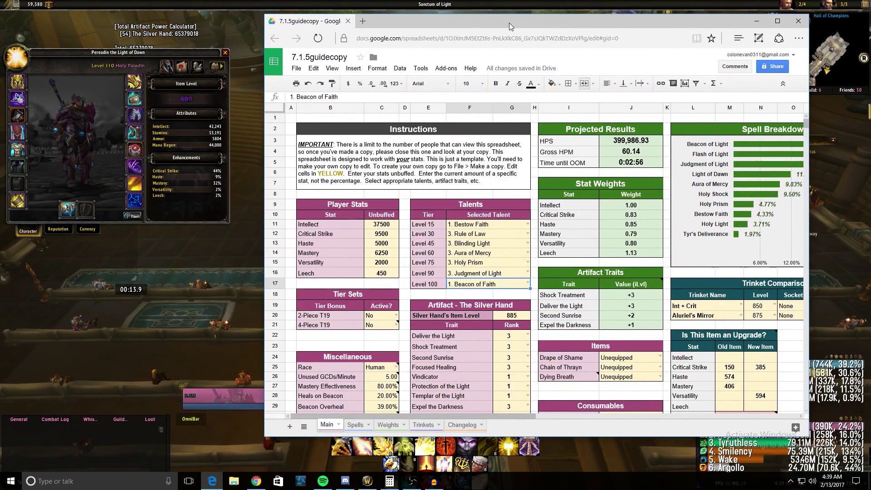
drag(450, 22, 501, 28)
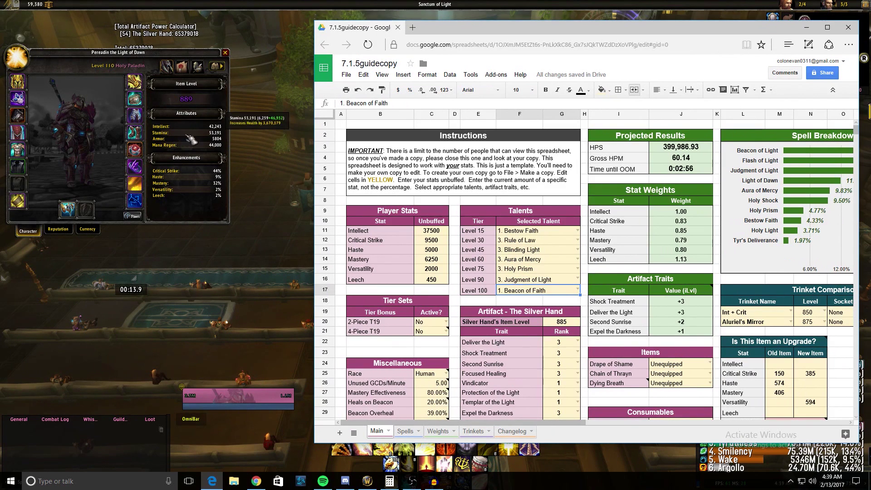
drag(560, 31, 528, 29)
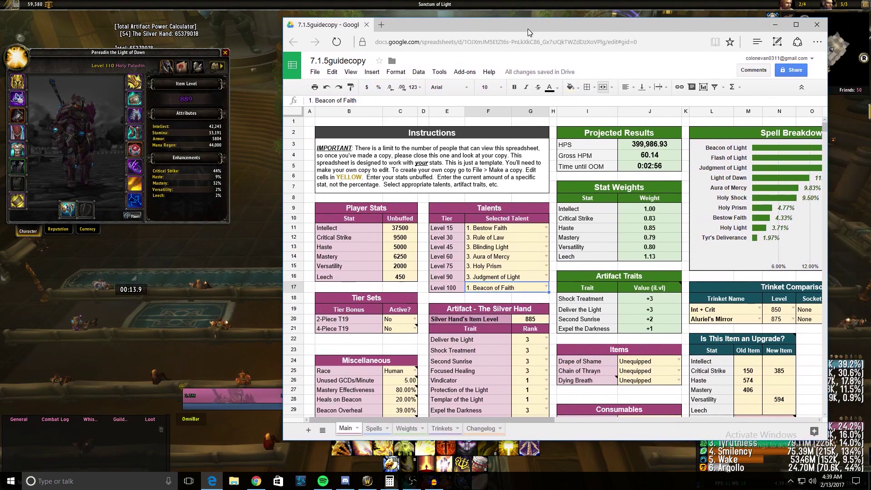
- Set the unbuffed Intellect in Player Stats to 42243, matching the character sheet
mouse_move(212, 128)
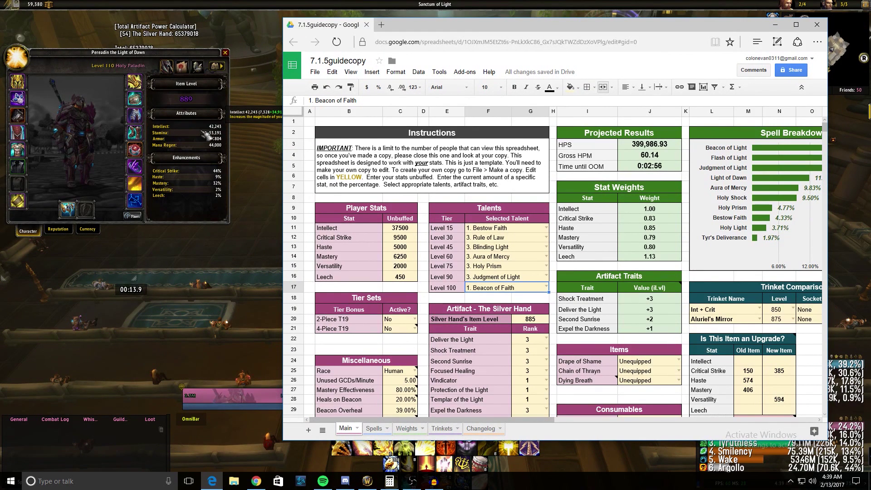
click(392, 231)
text(42243)
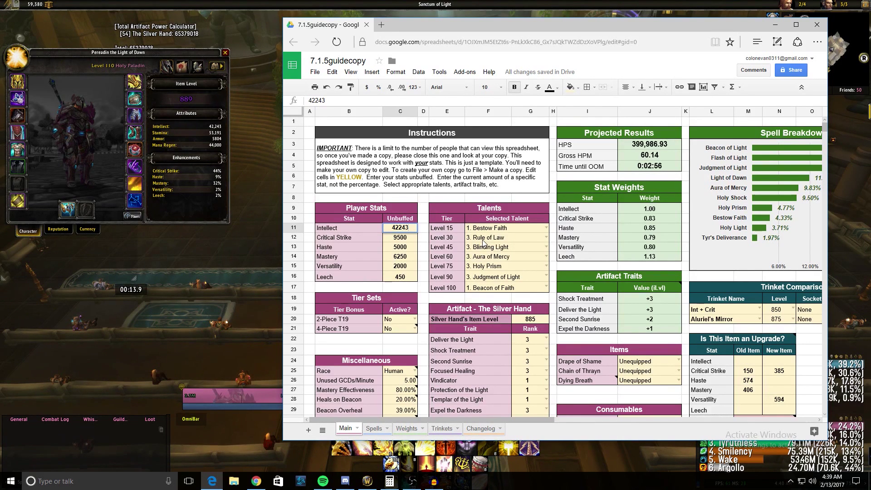
click(427, 247)
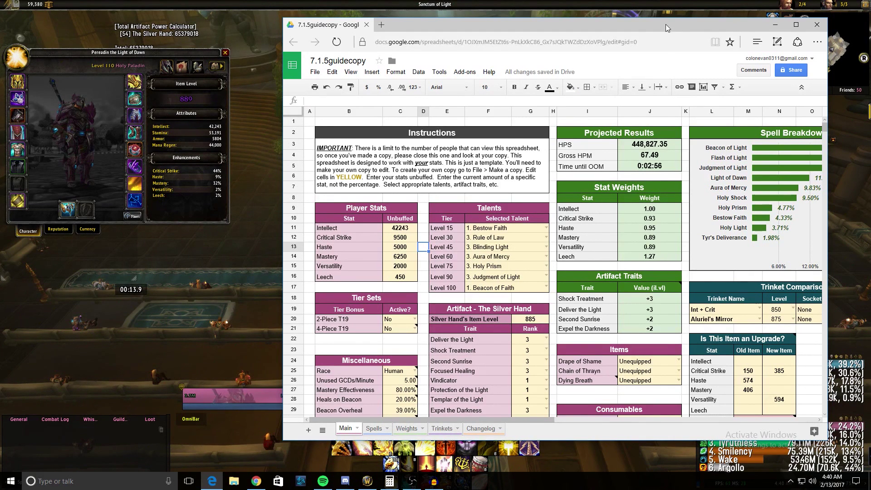
- Reposition the spreadsheet window so that the character sheet's attributes and enhancements remain uncovered
drag(666, 24, 599, 50)
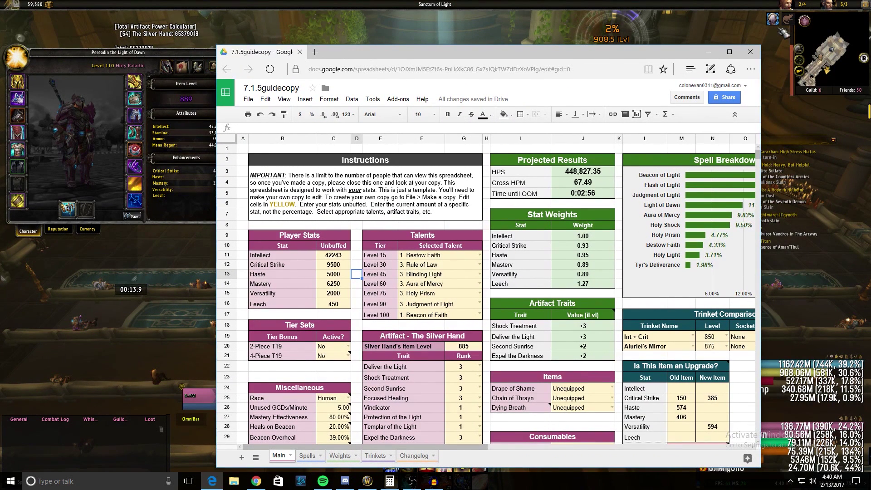
drag(589, 56, 634, 38)
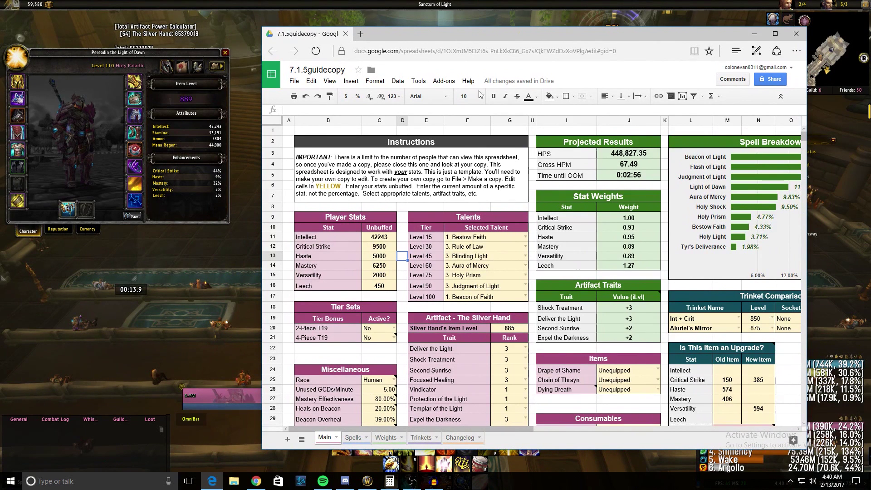
mouse_move(69, 213)
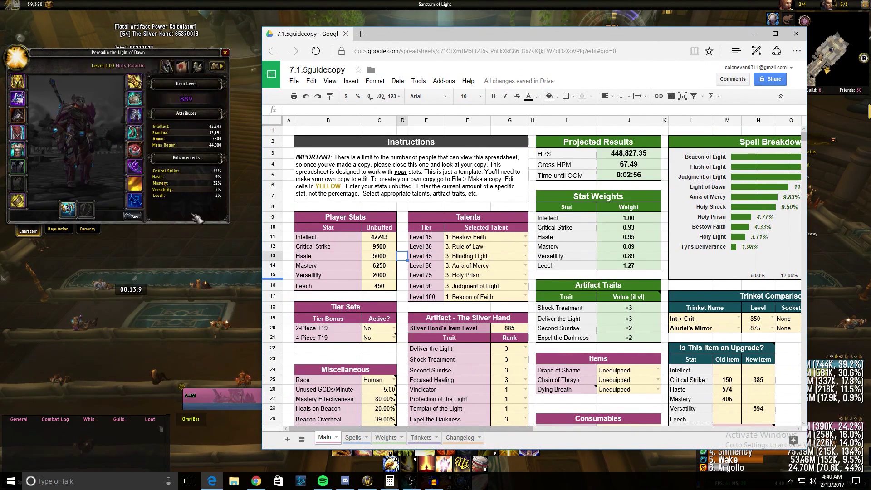
- Set the Silver Hand's item level to 908 and the Shock Treatment trait rank to 6
click(501, 328)
text(908)
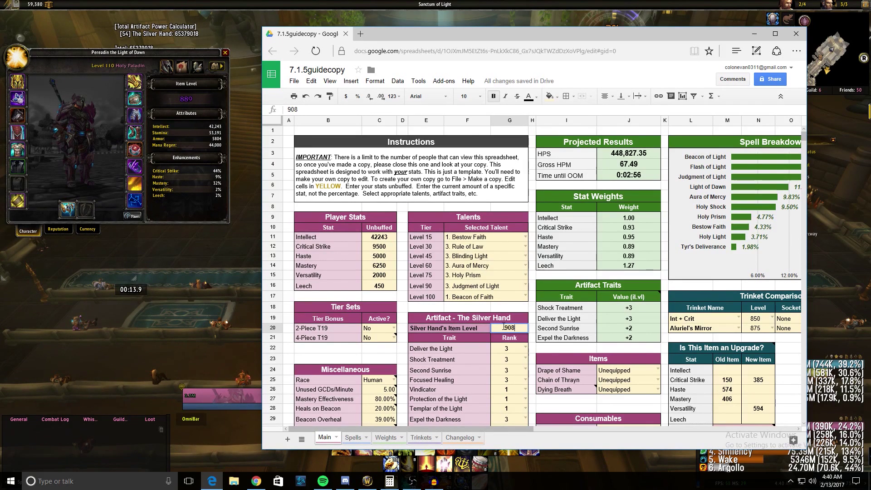
click(526, 360)
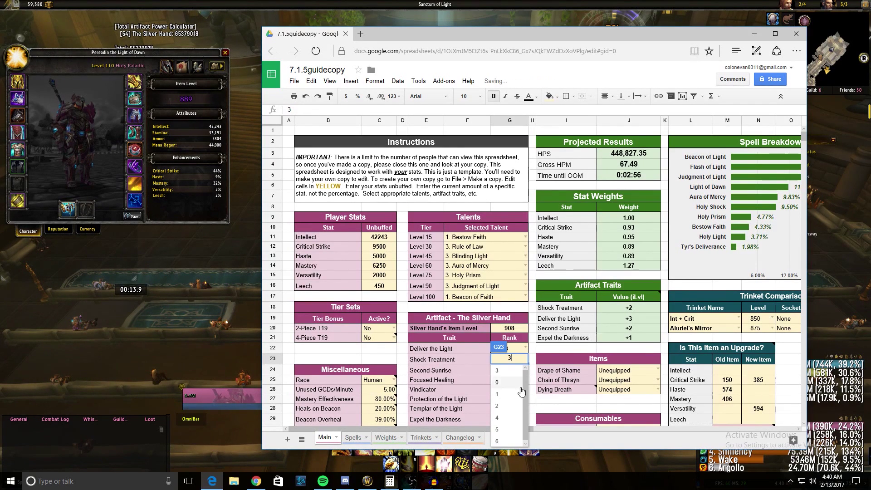
click(512, 440)
click(534, 348)
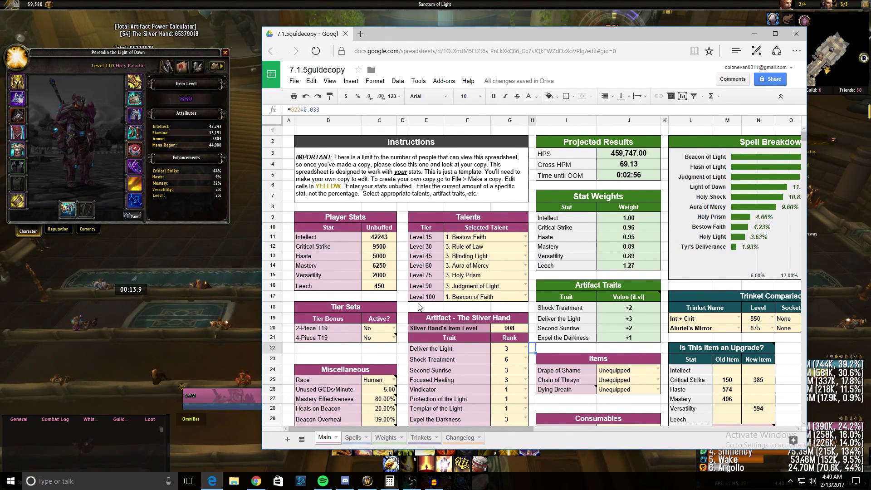
- Move the spreadsheet clear of the character sheet's stat tooltips and set the unbuffed Critical Strike to 14800
mouse_move(224, 175)
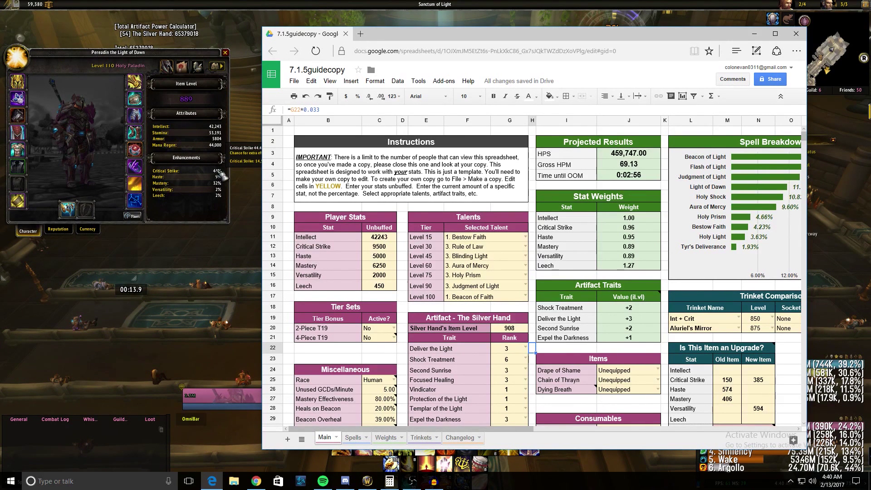
drag(397, 40, 461, 41)
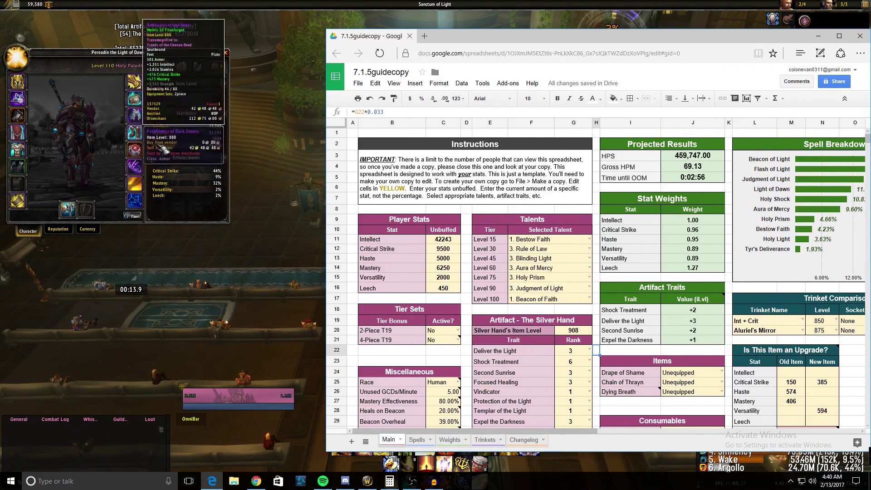
mouse_move(179, 174)
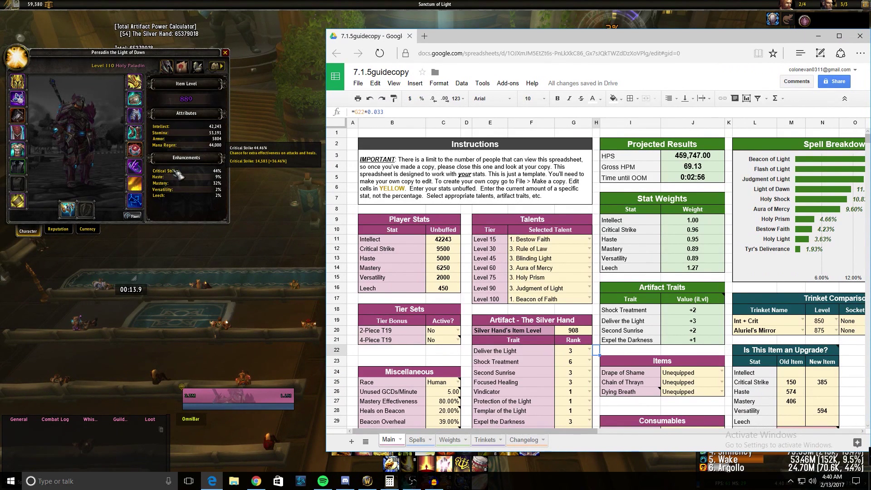
click(443, 253)
text(14800)
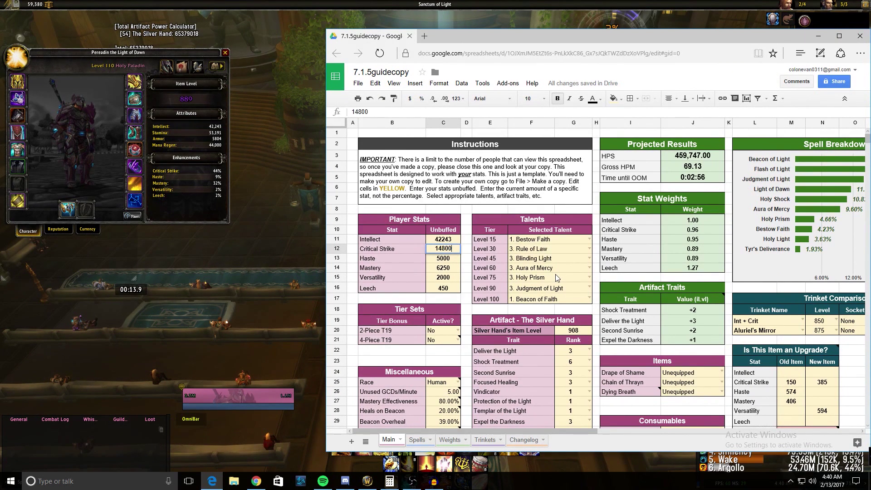
click(468, 250)
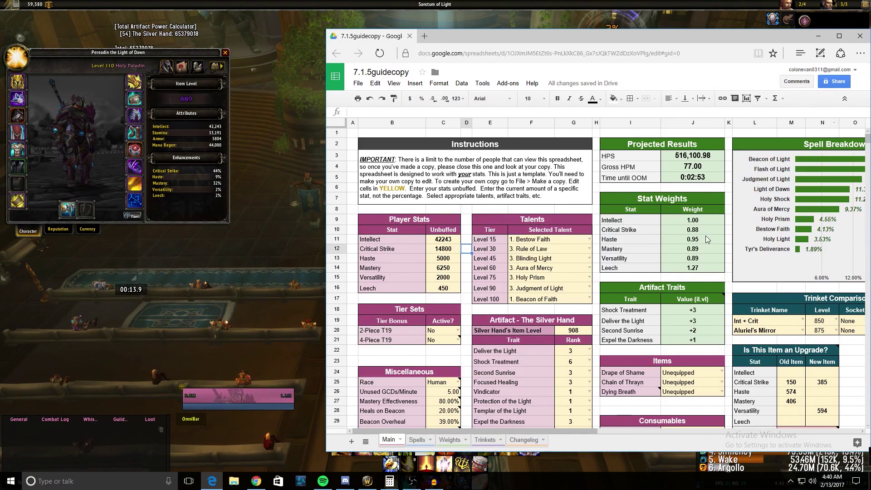
- Mark the 2-Piece T19 bonus as active and check the Critical Strike stat weight
click(458, 332)
click(447, 353)
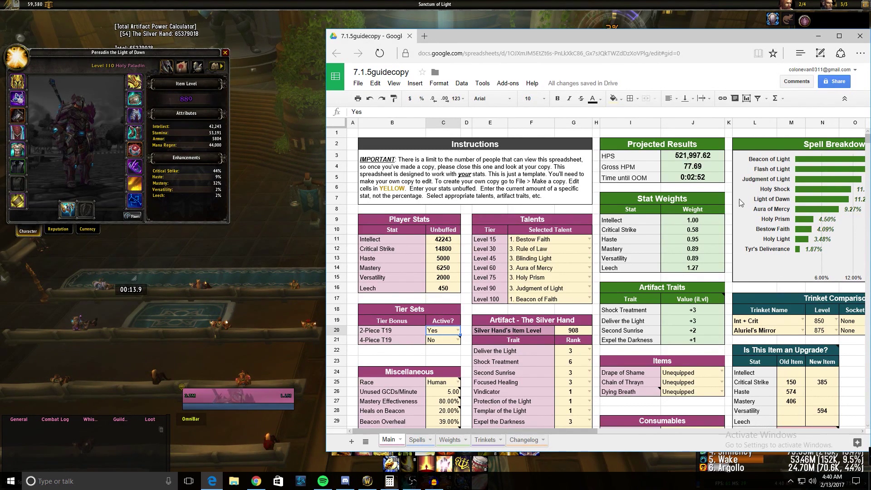
click(695, 231)
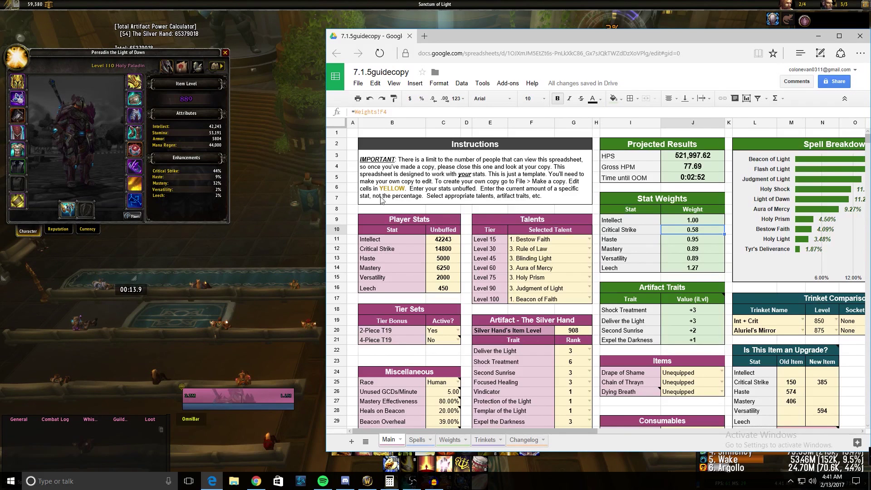
- Set the unbuffed Haste to 3365 and Mastery to 5292 in Player Stats, matching the character sheet
click(447, 267)
click(460, 258)
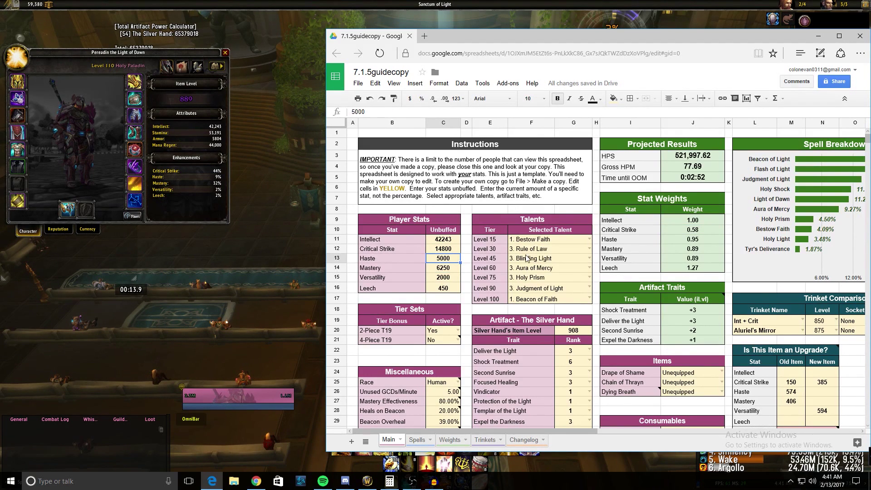
text(3365)
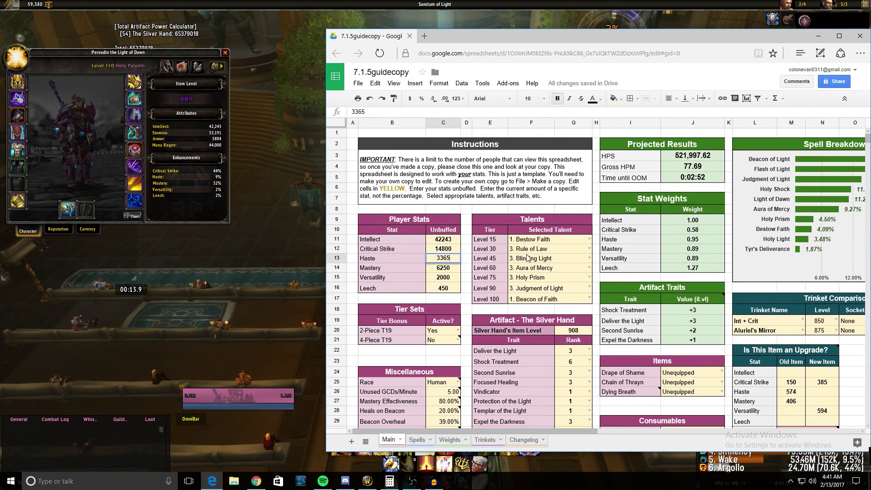
click(468, 269)
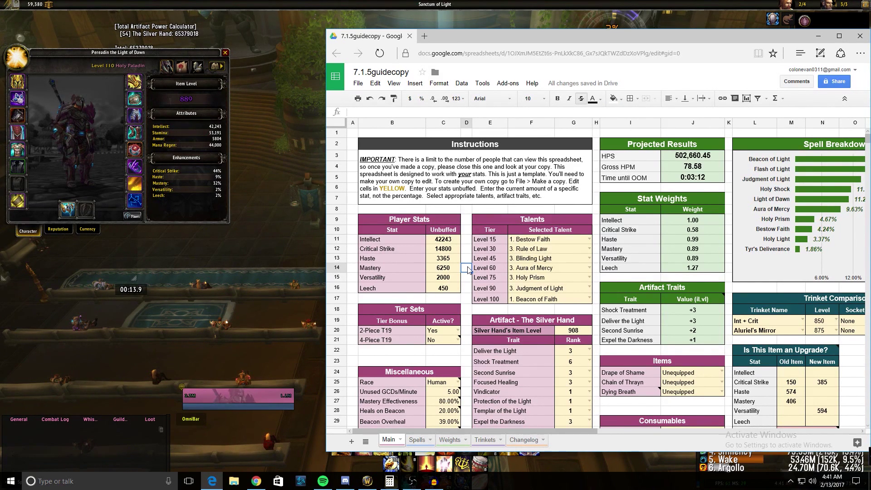
mouse_move(187, 183)
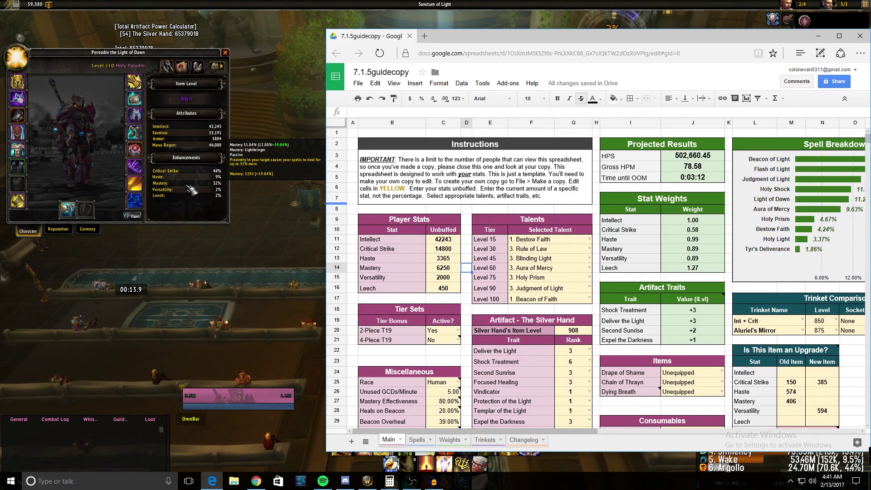
click(445, 271)
text(5292)
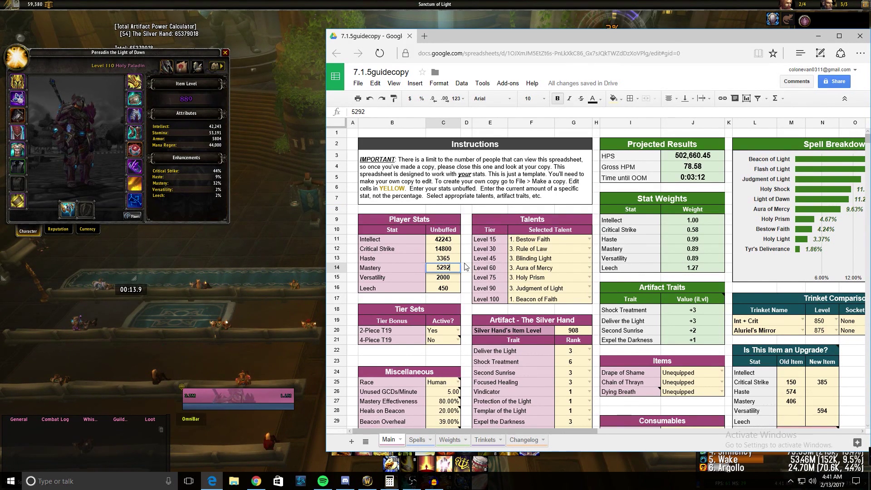
click(466, 258)
- Set the unbuffed Versatility to 913 and Leech to 432 in Player Stats, using the character sheet's ratings
mouse_move(136, 201)
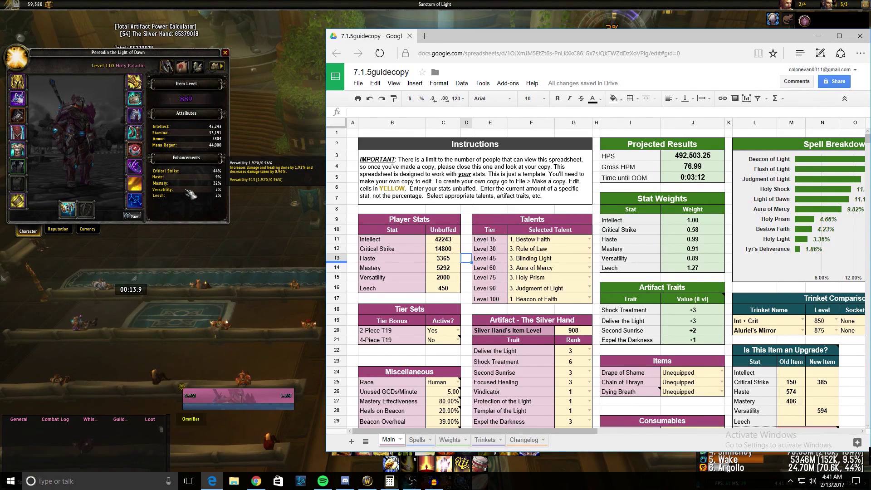
click(447, 278)
text(913)
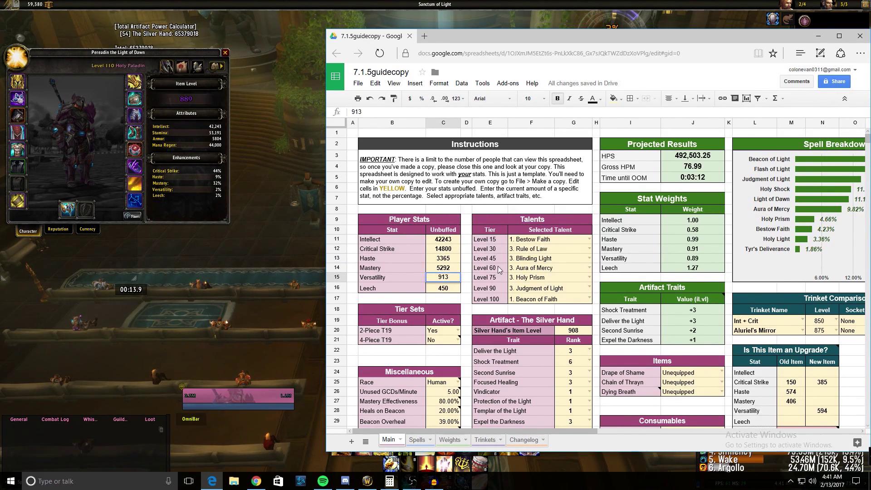
click(466, 259)
mouse_move(184, 201)
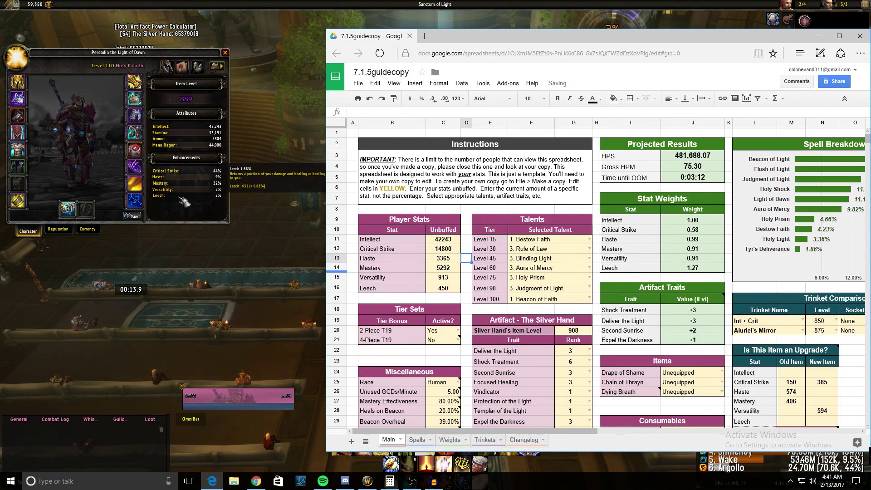
click(443, 289)
text(432)
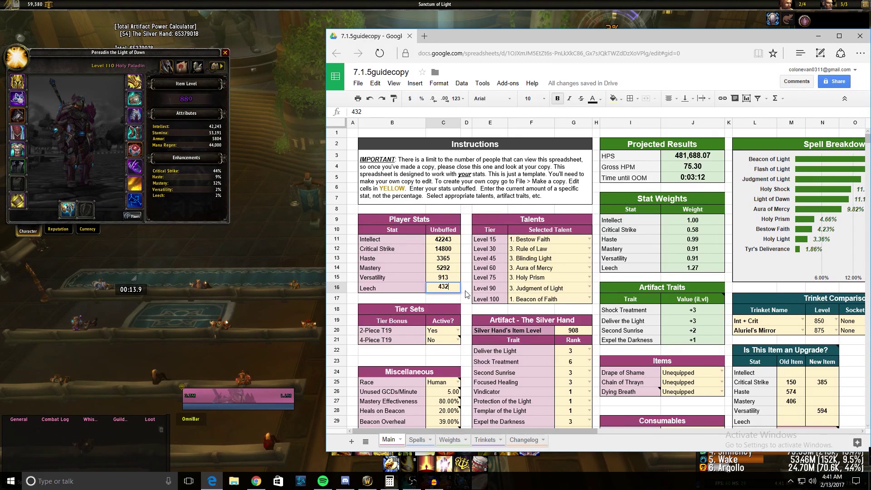
click(467, 291)
scroll(607, 221, down, 1)
scroll(607, 220, up, 1)
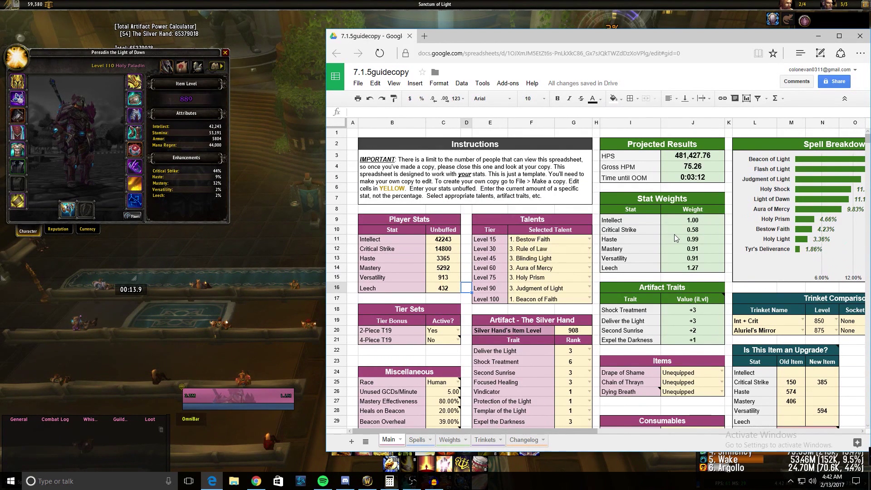
- Set Drape of Shame to Equipped under Items and review the Stat Weights table
click(718, 374)
click(722, 371)
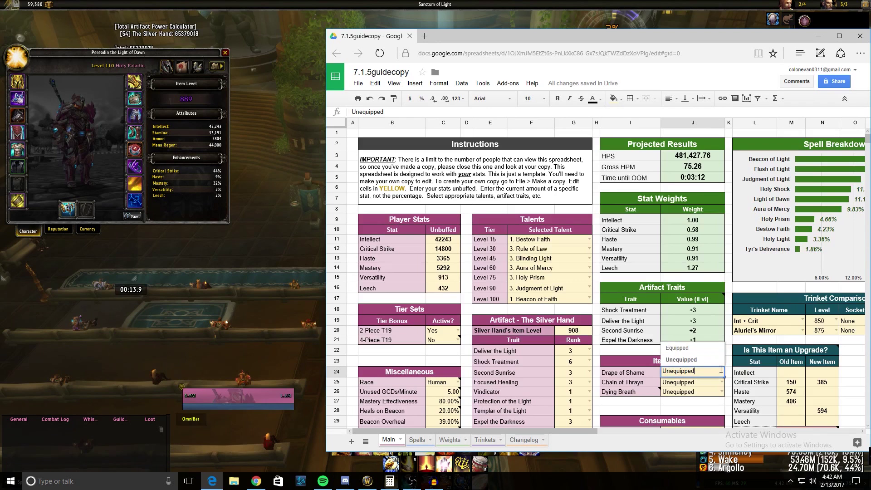
click(685, 348)
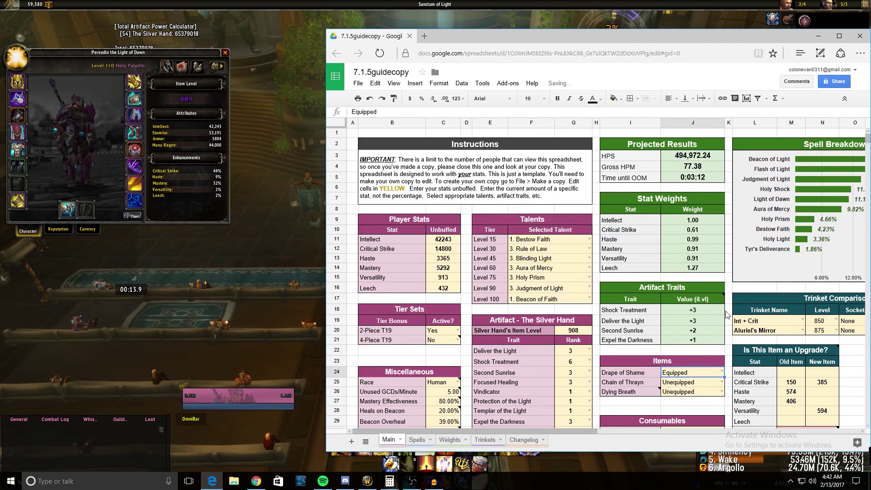
drag(695, 209, 714, 268)
click(706, 225)
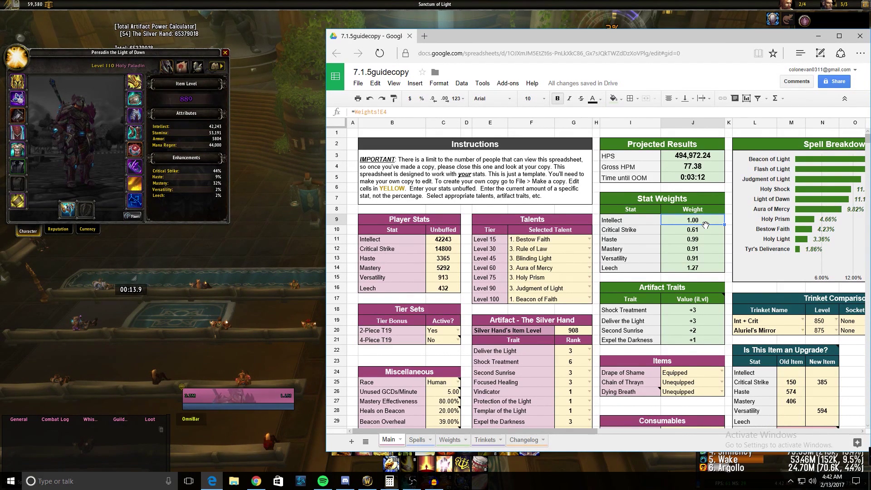
- Examine the Miscellaneous settings and read the notes on Unused GCDs/Minute and Mastery Effectiveness
mouse_move(630, 46)
mouse_down()
mouse_move(608, 35)
mouse_move(623, 32)
mouse_up()
scroll(484, 202, down, 3)
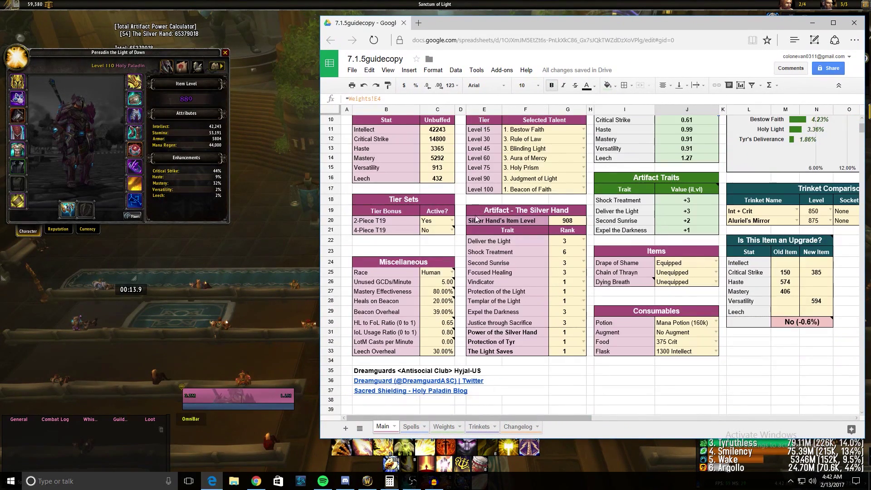
drag(364, 272, 448, 353)
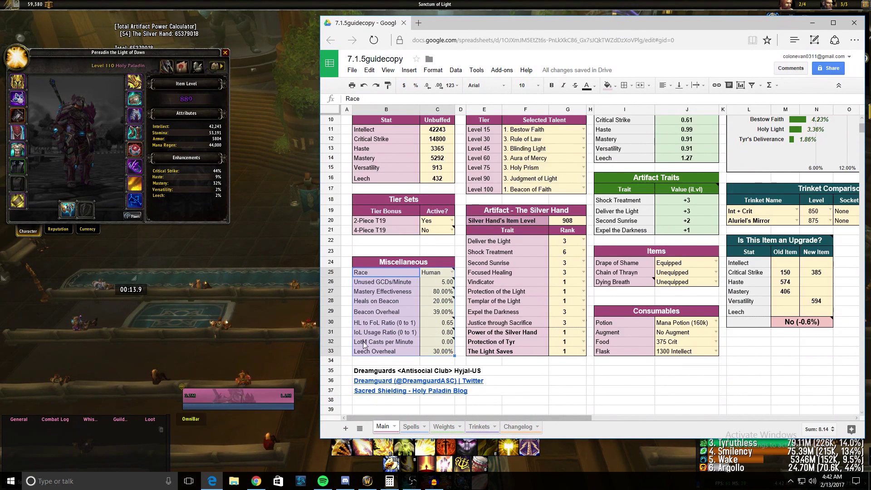
click(460, 263)
mouse_move(457, 278)
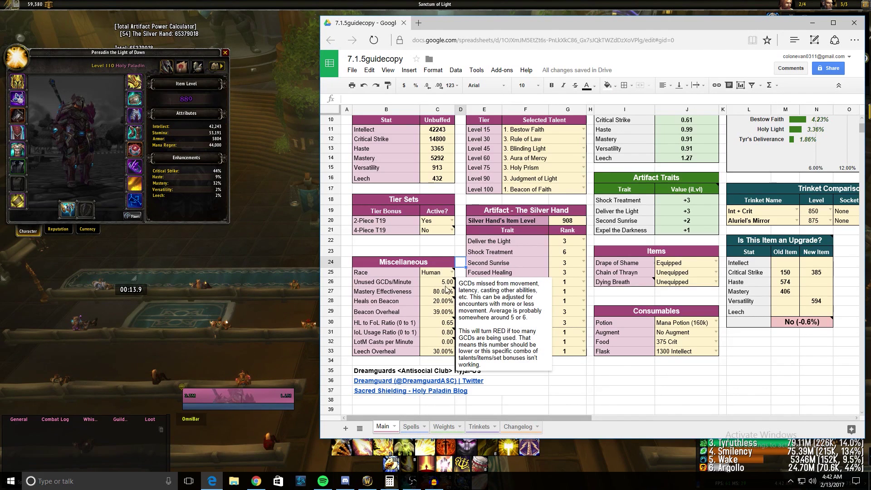
mouse_move(435, 292)
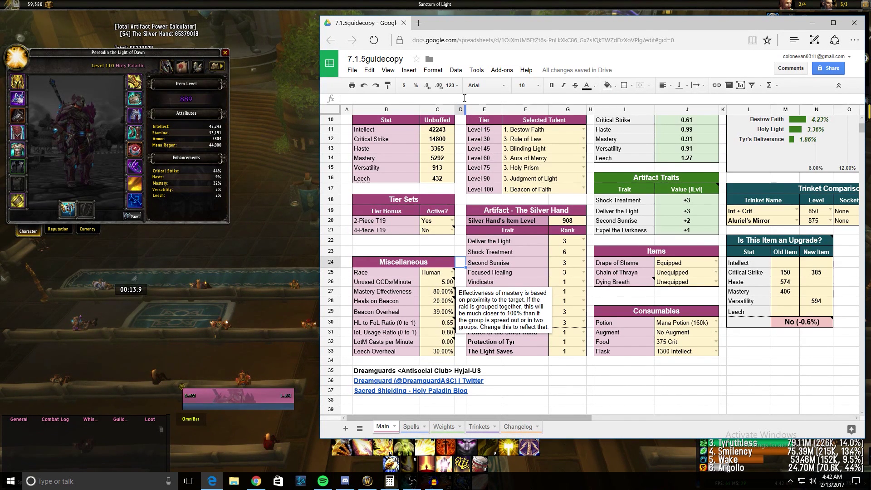
- Open warcraftlogs.com in a new browser tab, search for the character's name and open the match on Sargeras (US)
click(424, 27)
text(warcraftlogs.com/)
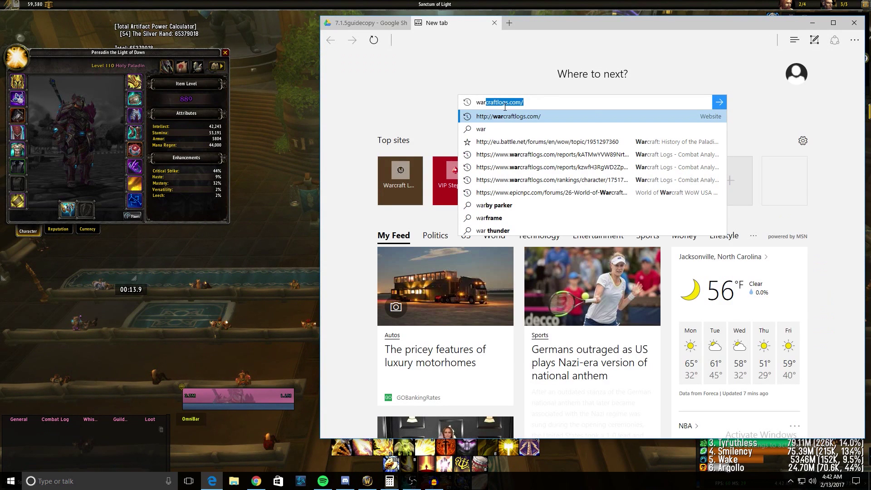
key(Return)
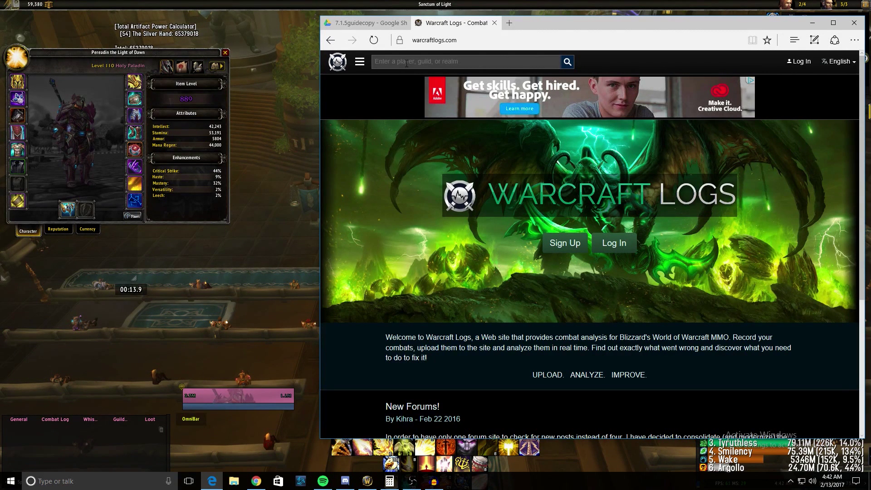
click(407, 64)
text(Pereadin)
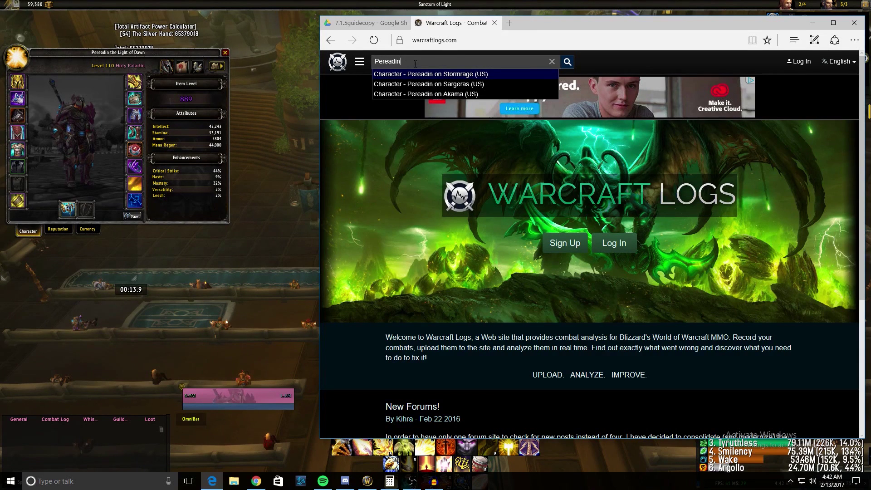
click(439, 84)
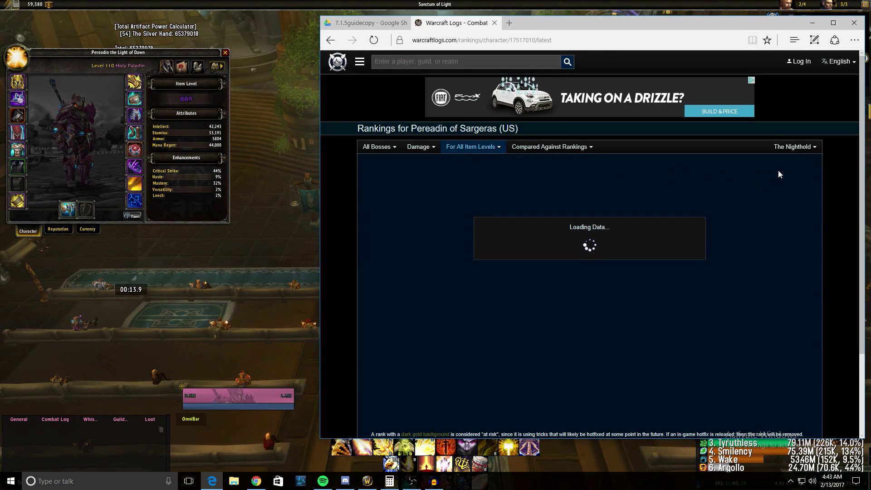
- Switch the character's Nighthold rankings to Healing and view the Heroic results
scroll(497, 134, down, 1)
click(421, 87)
click(421, 114)
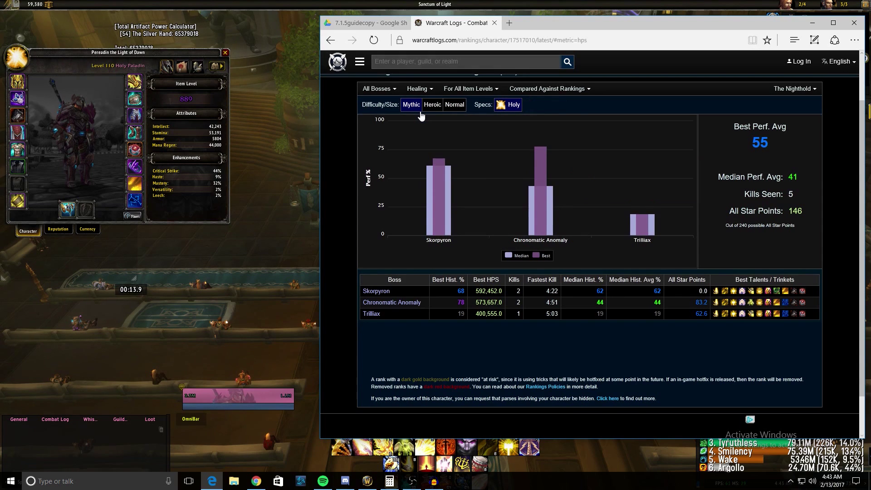
click(435, 107)
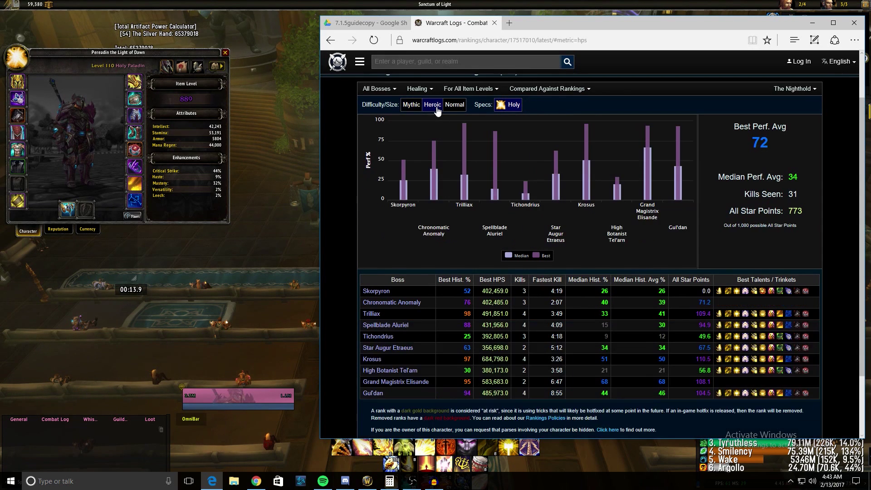
- Return to the Mythic rankings and open the character's Skorpyron parses
click(411, 106)
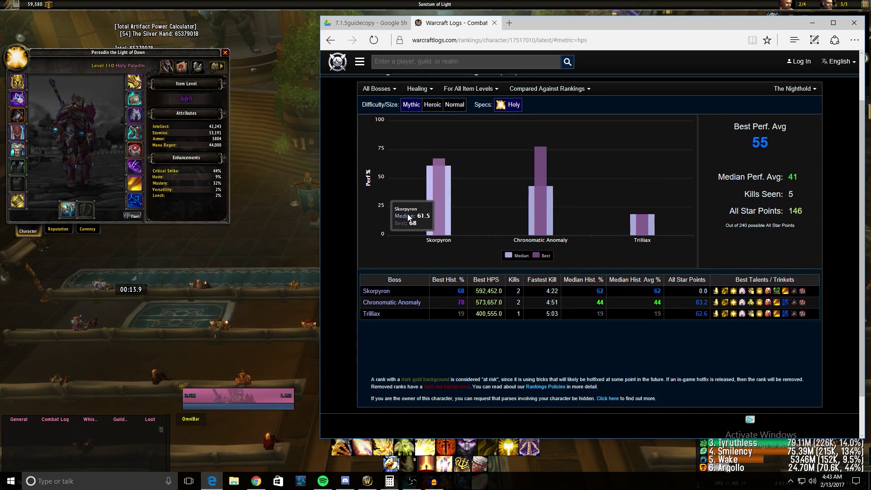
click(377, 291)
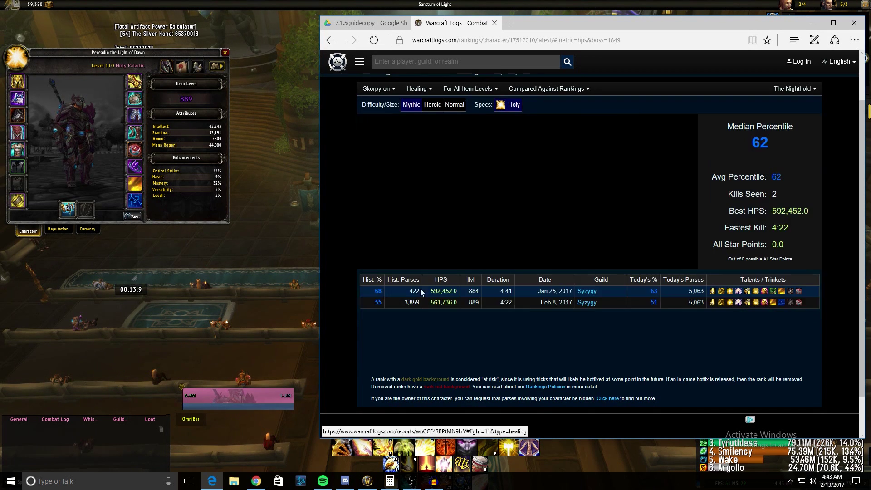
- Open the report of the Jan 25, 2017 Skorpyron parse in a new tab and return to the all-bosses rankings
right_click(461, 297)
click(474, 300)
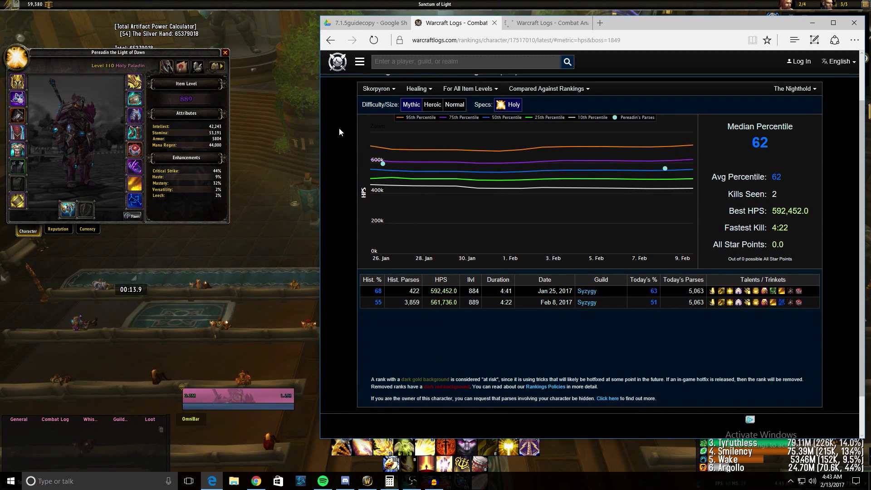
key(alt+Left)
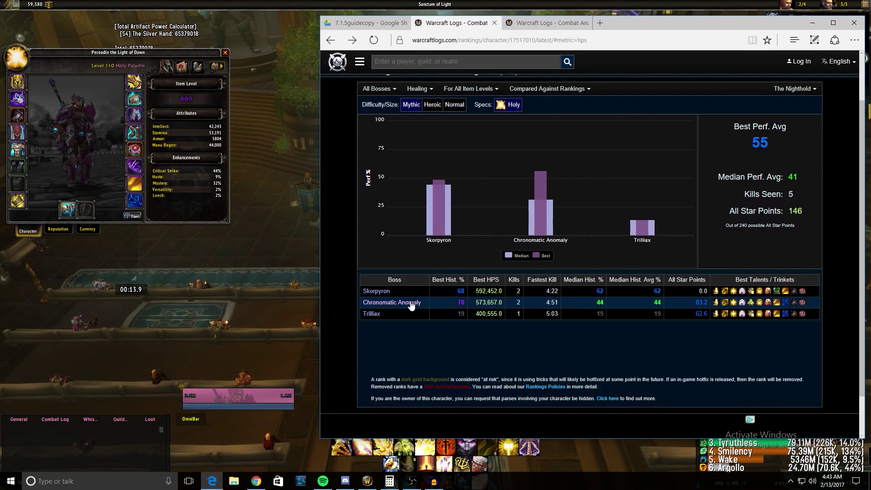
- Open the report of the 4:51 Mythic Chronomatic Anomaly kill in a new tab from the character's parses
right_click(484, 305)
key(Escape)
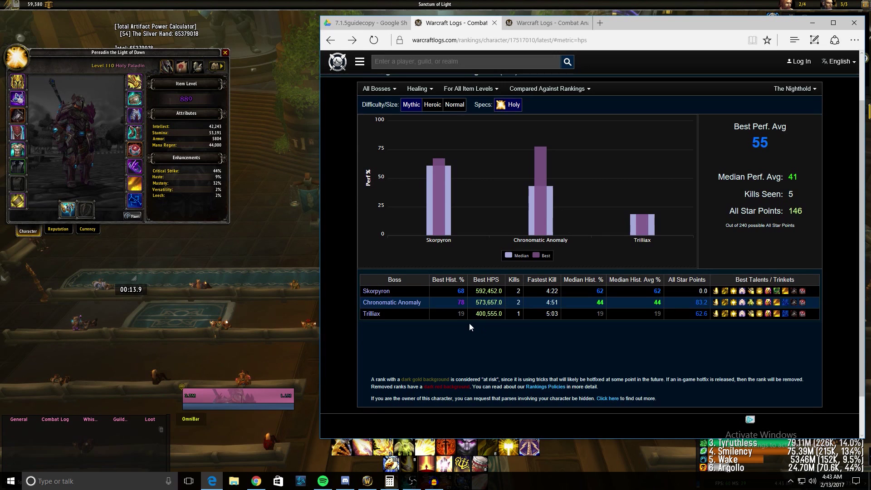
double_click(488, 302)
click(473, 326)
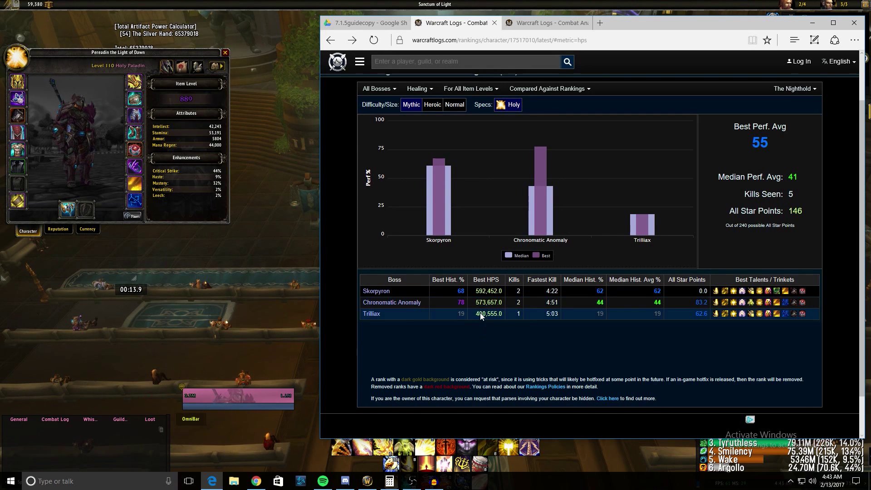
click(406, 304)
right_click(440, 294)
click(456, 299)
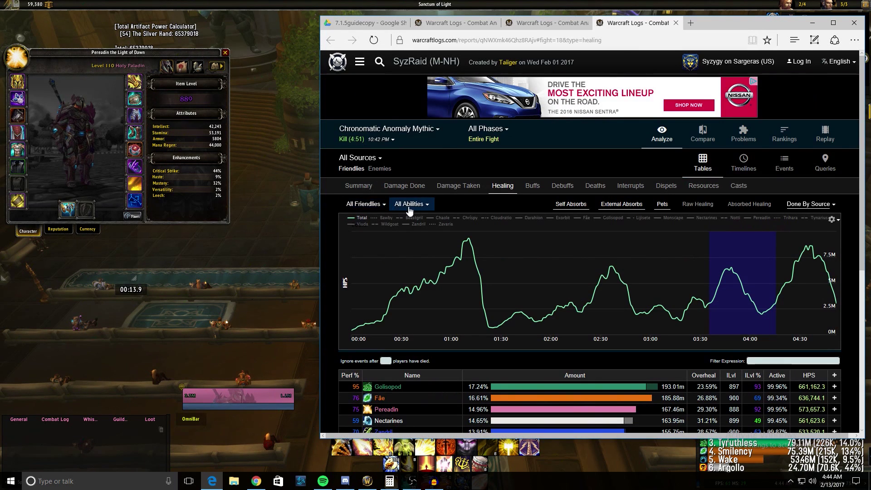
- Filter the Chronomatic Anomaly healing report to the character's own healing and examine the breakdown by ability
click(372, 160)
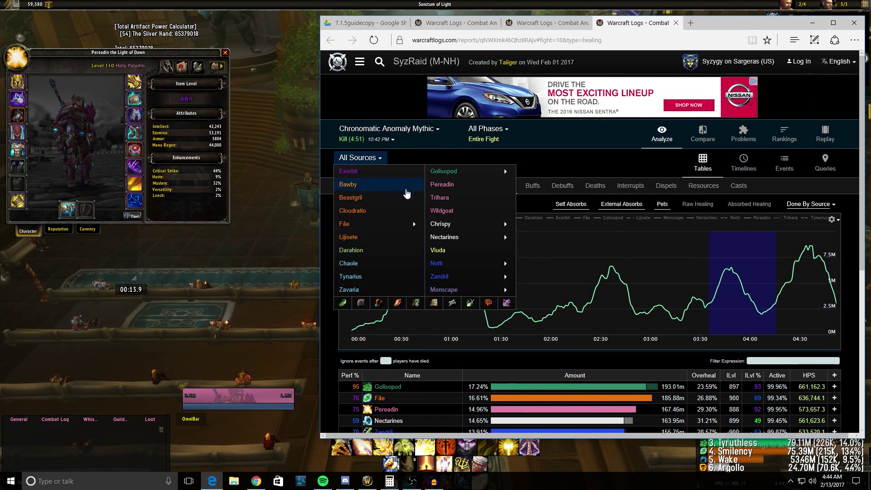
click(480, 193)
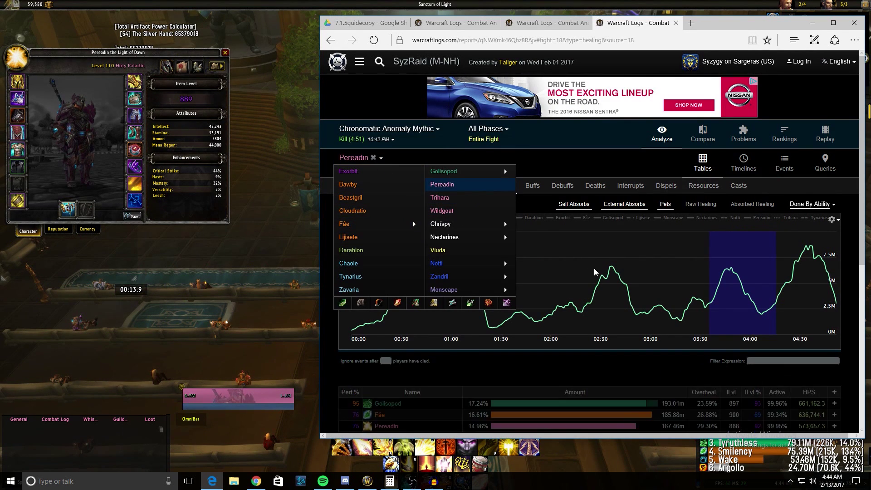
scroll(621, 216, down, 5)
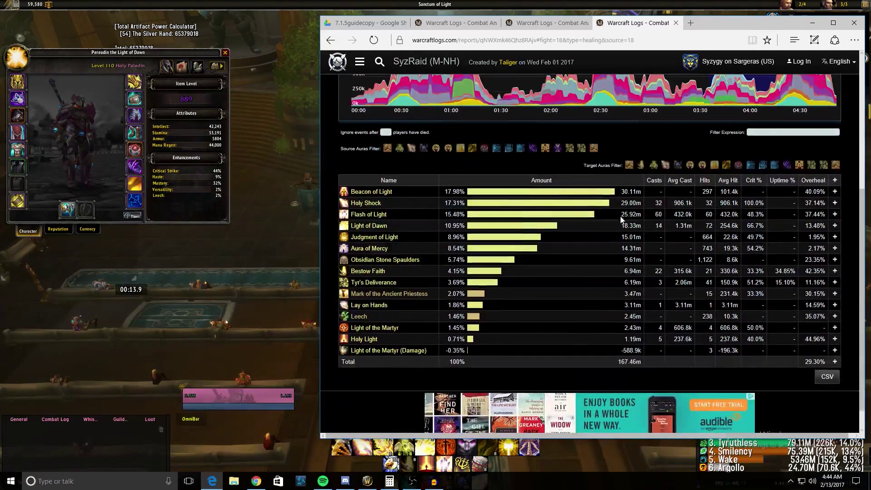
drag(711, 20, 636, 16)
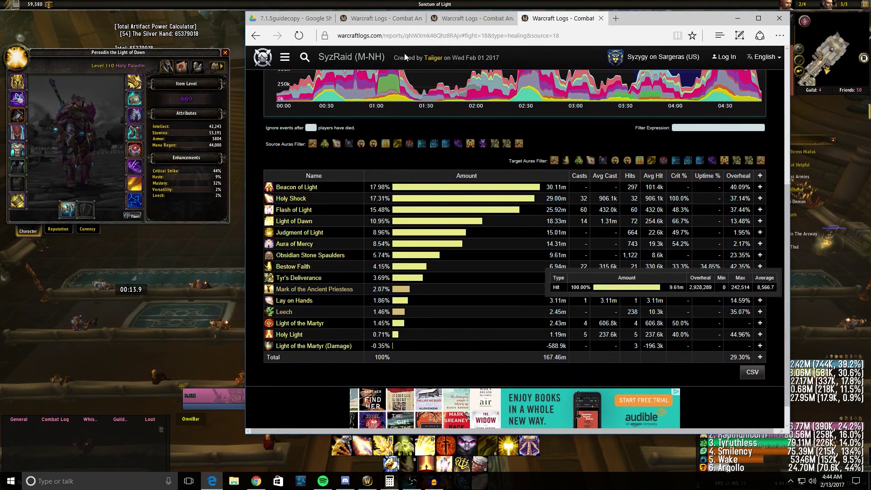
- View the character's healing breakdowns by ability in the open Skorpyron and Trilliax reports
click(489, 21)
scroll(491, 224, down, 5)
click(372, 21)
scroll(473, 190, down, 5)
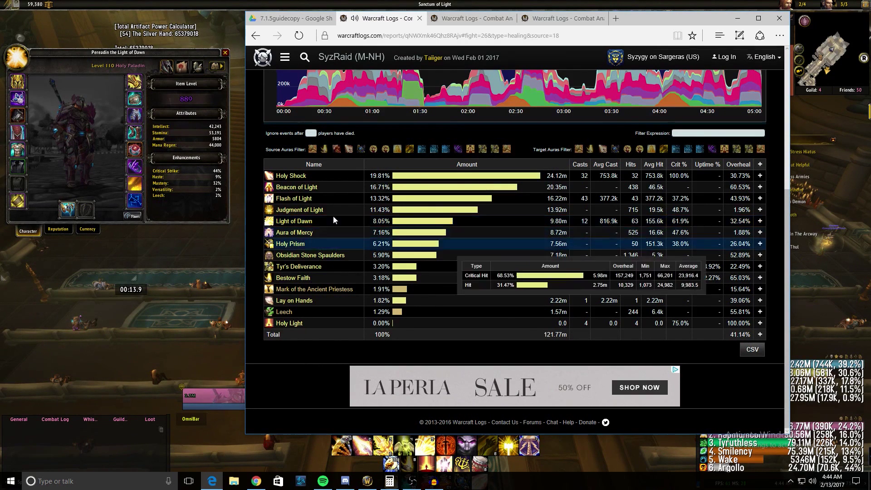
- Read the Unused GCDs/Minute note, then show all sources in the Trilliax Mythic healing report and check the character's Active percentage
click(312, 20)
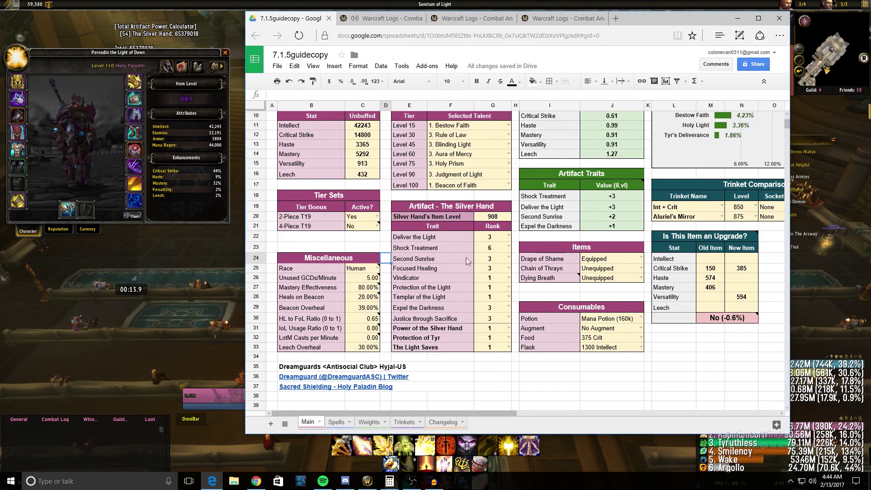
click(366, 281)
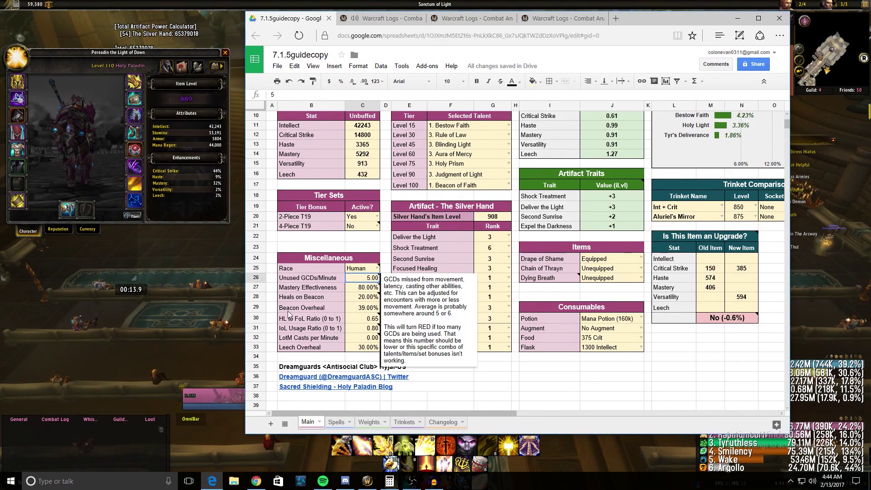
click(380, 17)
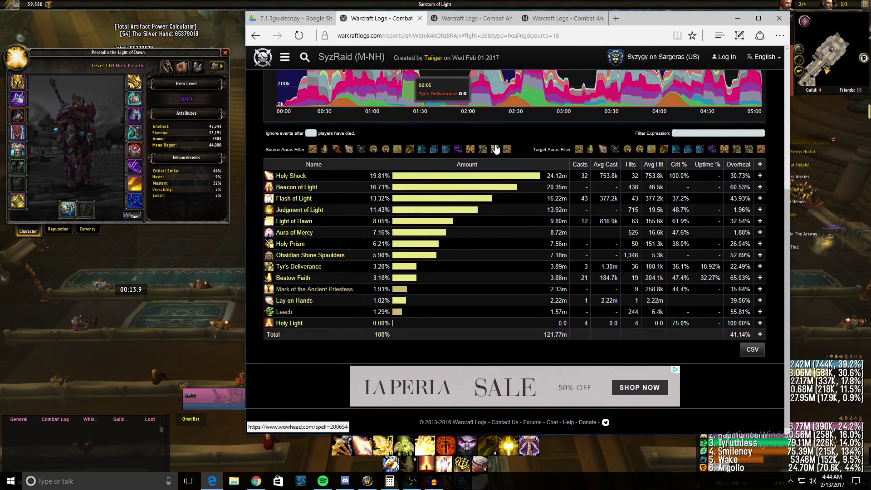
scroll(339, 165, up, 5)
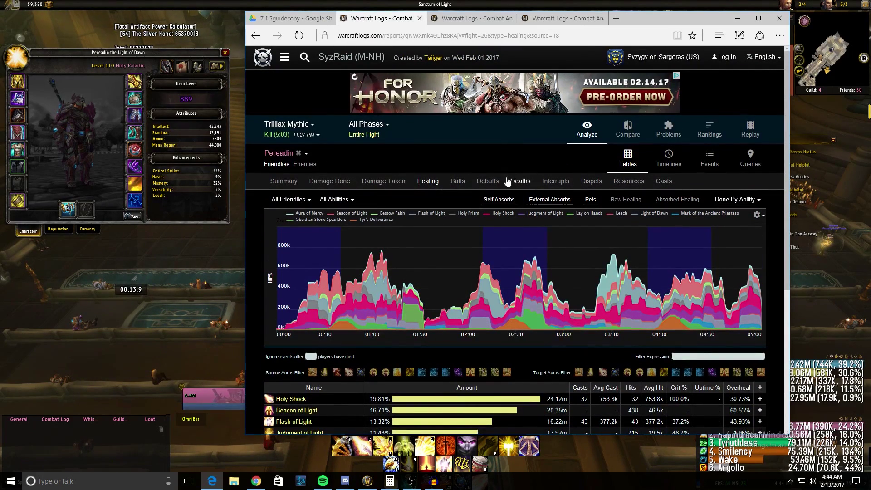
scroll(537, 178, down, 1)
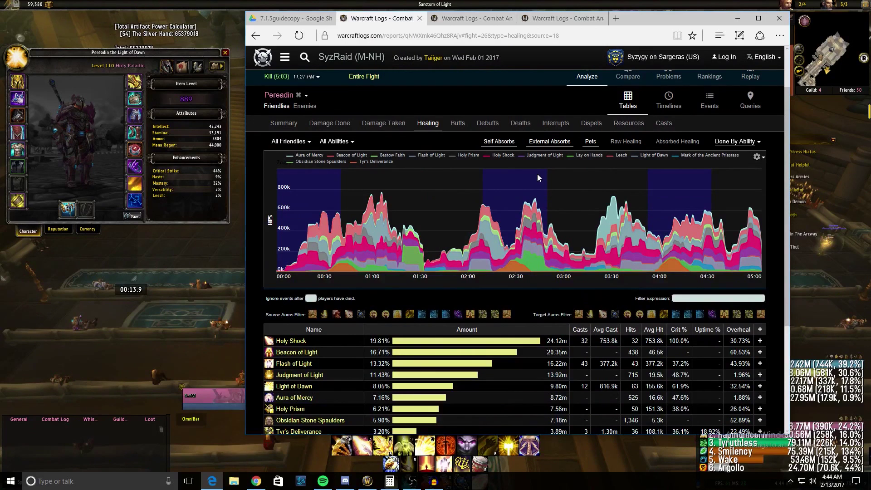
click(299, 96)
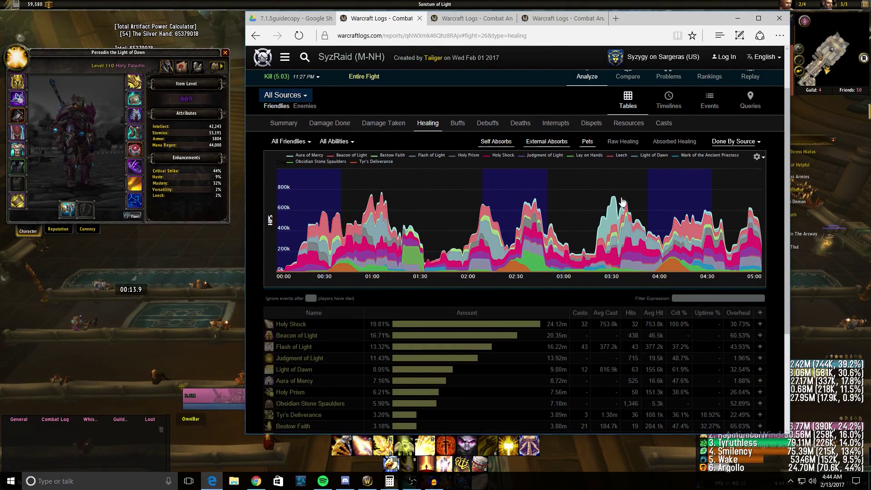
scroll(662, 205, down, 1)
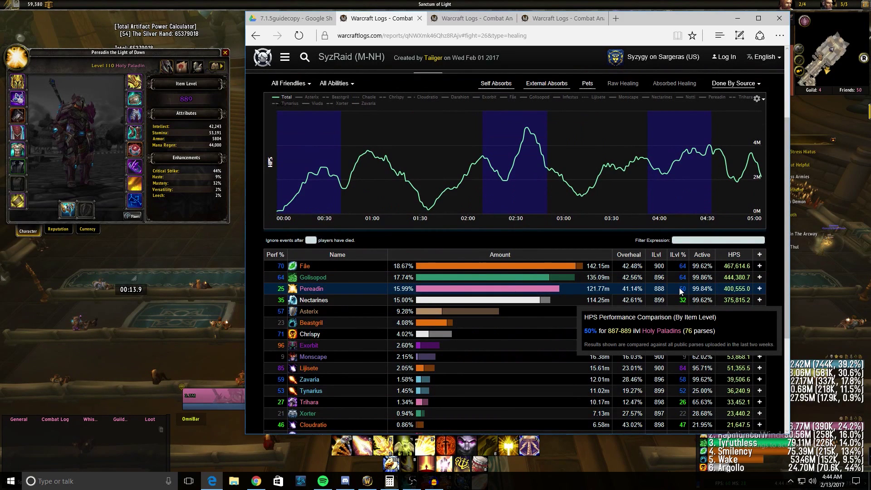
mouse_move(696, 290)
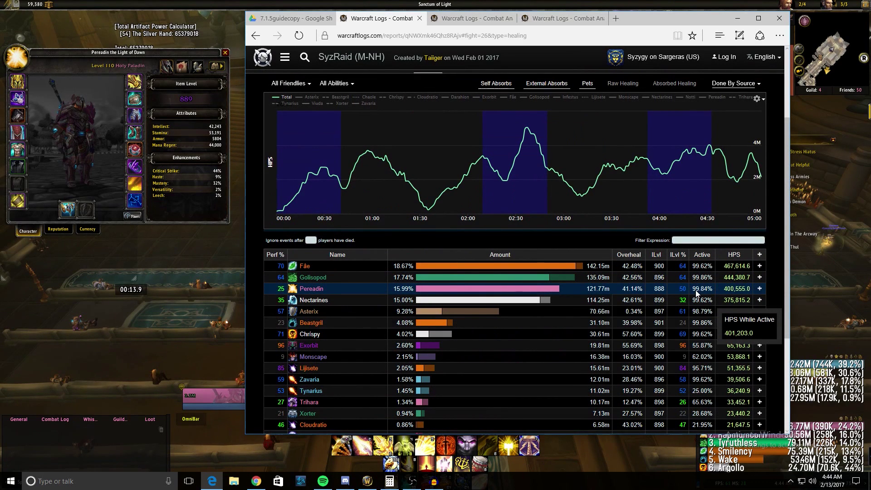
scroll(696, 290, up, 2)
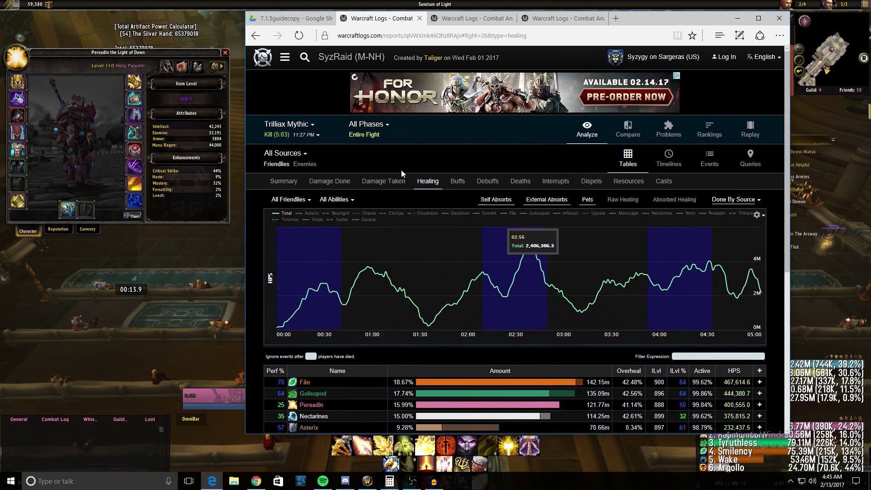
click(315, 406)
- Set Unused GCDs/Minute to 1 in the spreadsheet's Miscellaneous table and review the stat weights
click(295, 20)
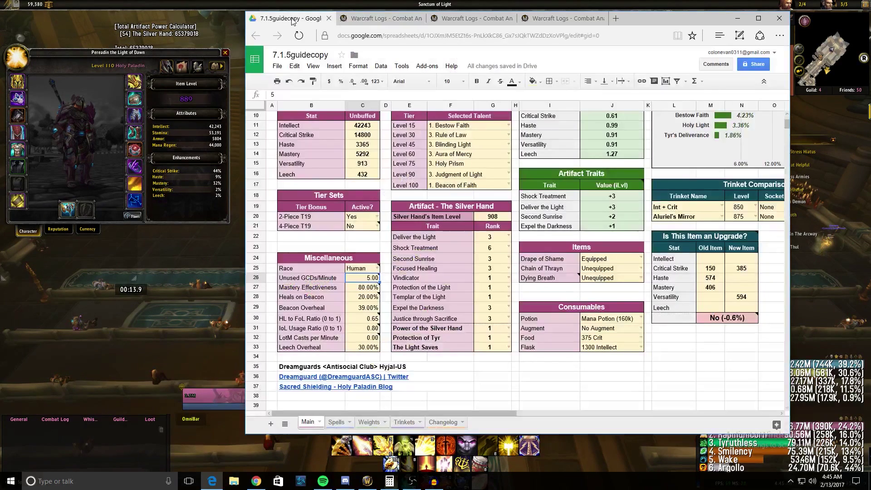
text(1)
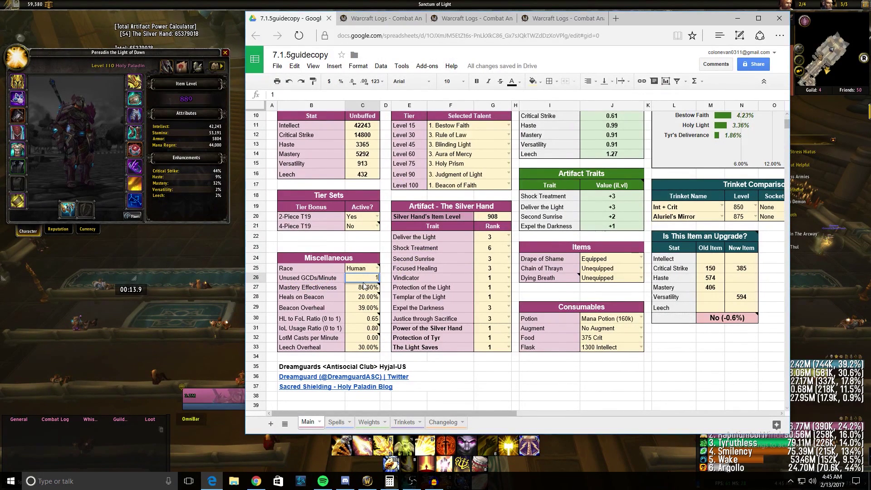
click(388, 279)
scroll(390, 285, up, 1)
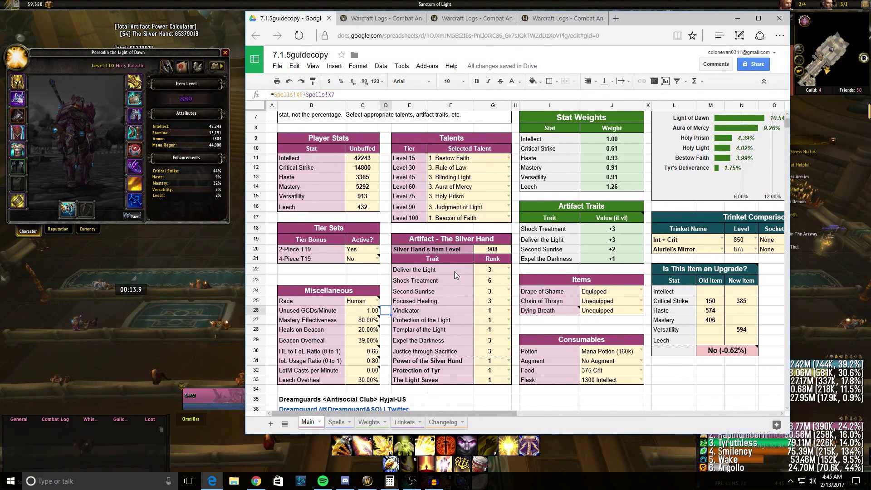
- Set Mastery Effectiveness to 100% to test its influence on the stat weights
scroll(358, 253, down, 1)
mouse_move(364, 290)
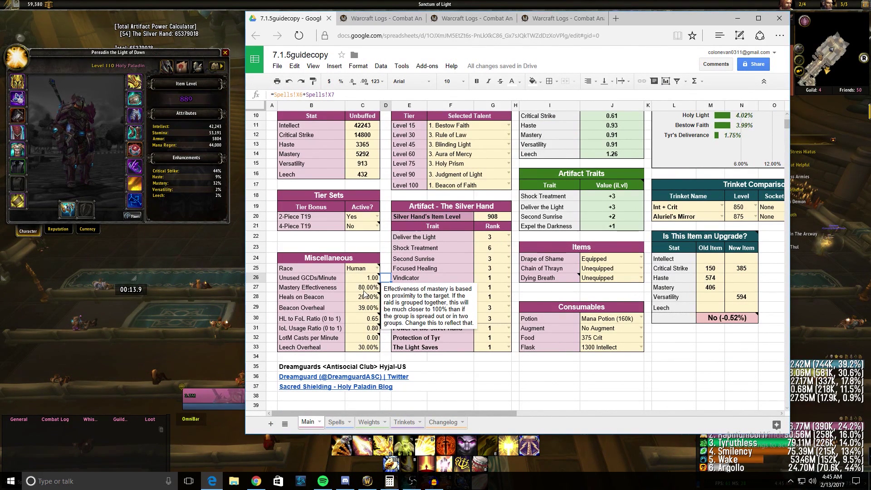
click(365, 293)
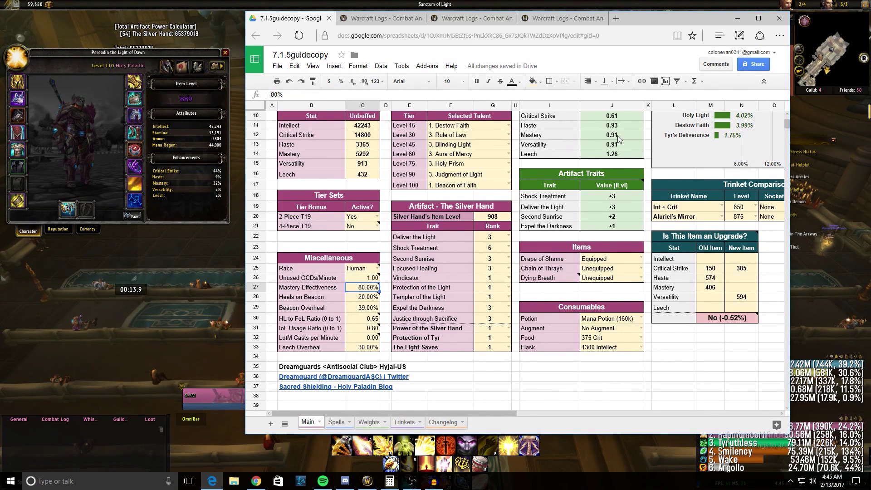
scroll(617, 135, up, 2)
scroll(625, 175, down, 1)
mouse_move(369, 308)
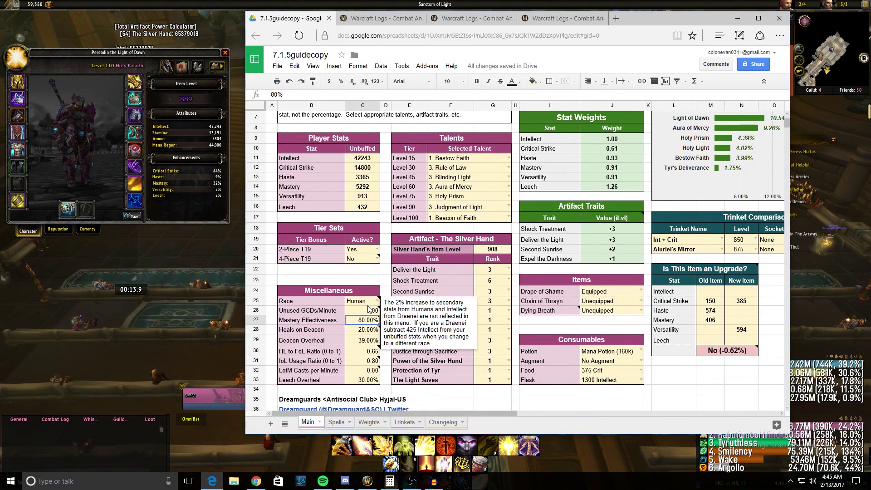
text(100)
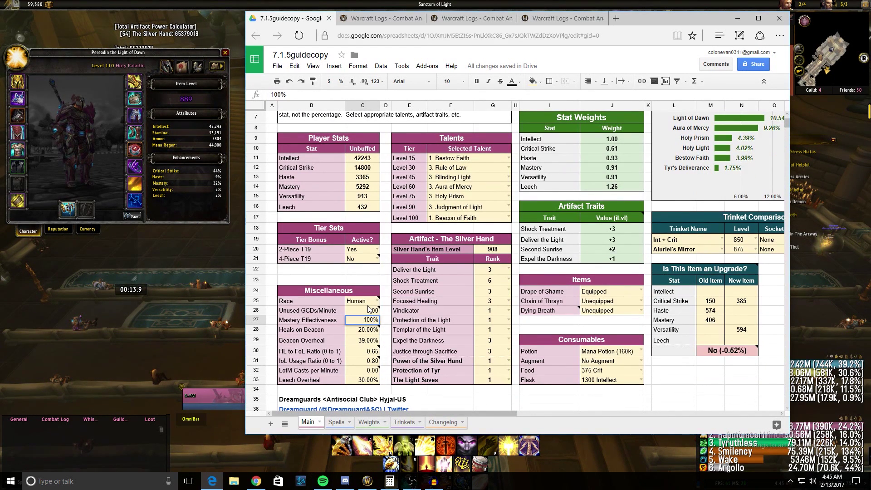
click(368, 270)
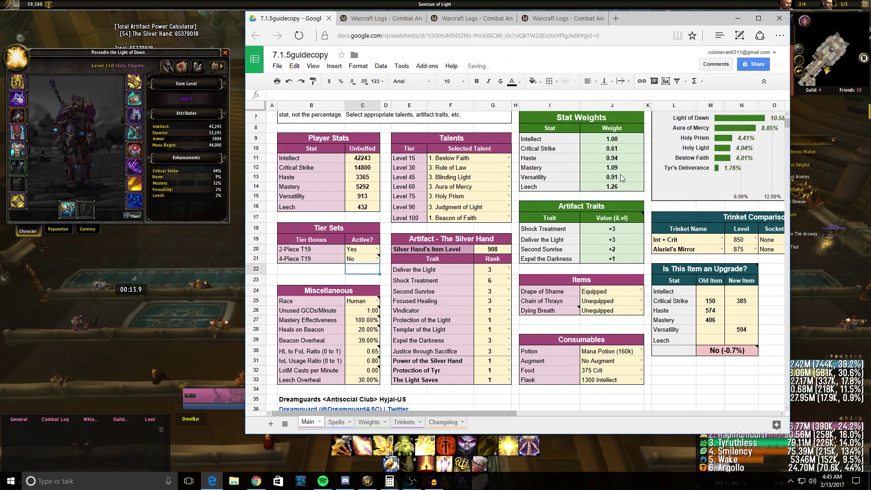
- Restore Mastery Effectiveness to 80%
click(369, 320)
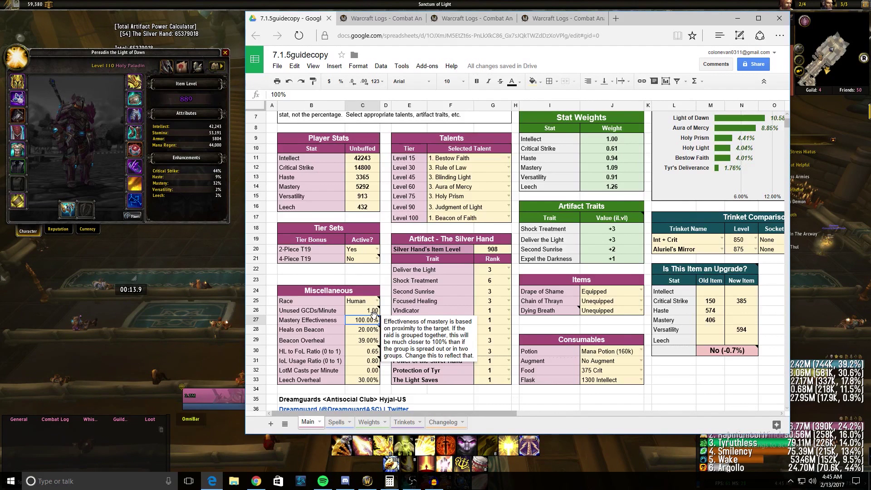
text(80)
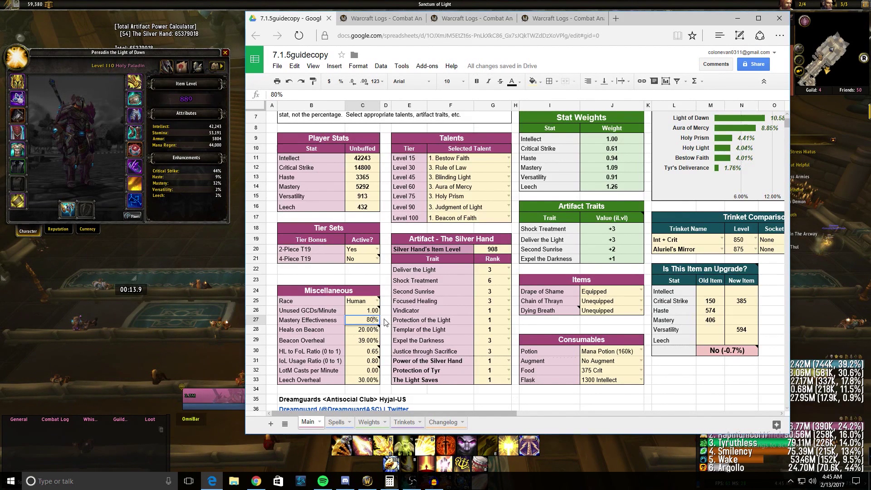
click(385, 321)
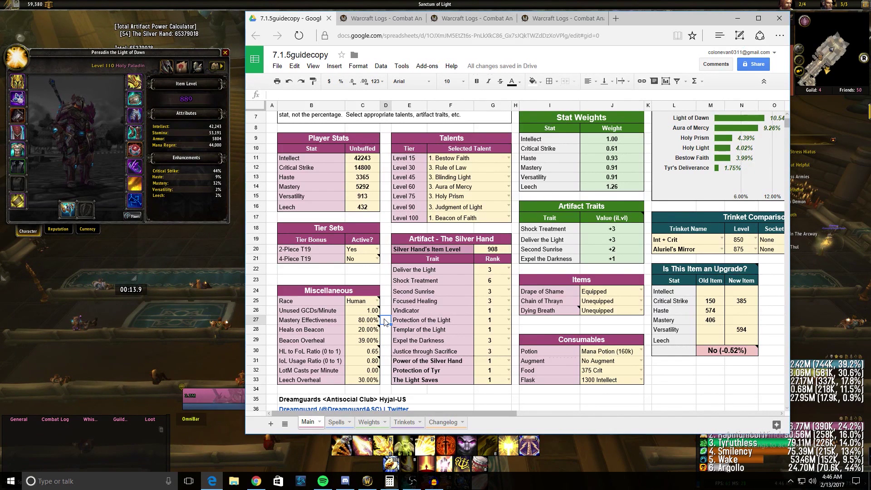
- Read the Heals on Beacon note and open the Holy Shock breakdown by target in the character's Skorpyron report
mouse_move(363, 334)
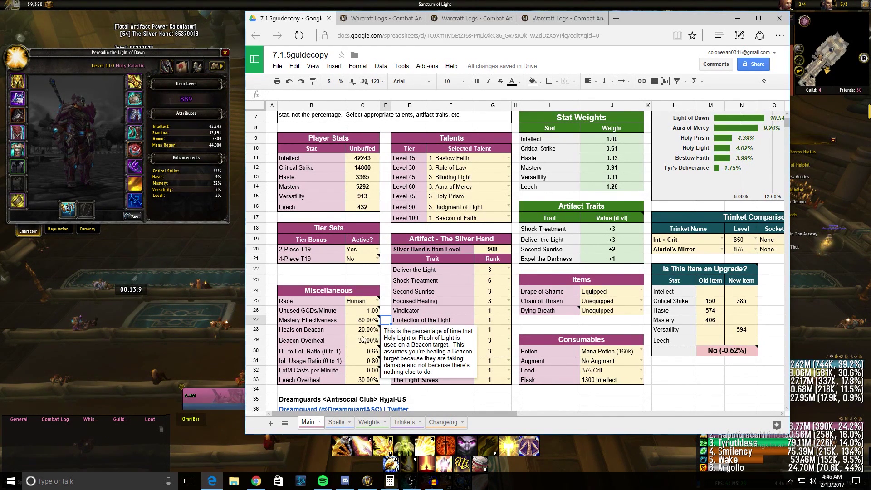
click(372, 335)
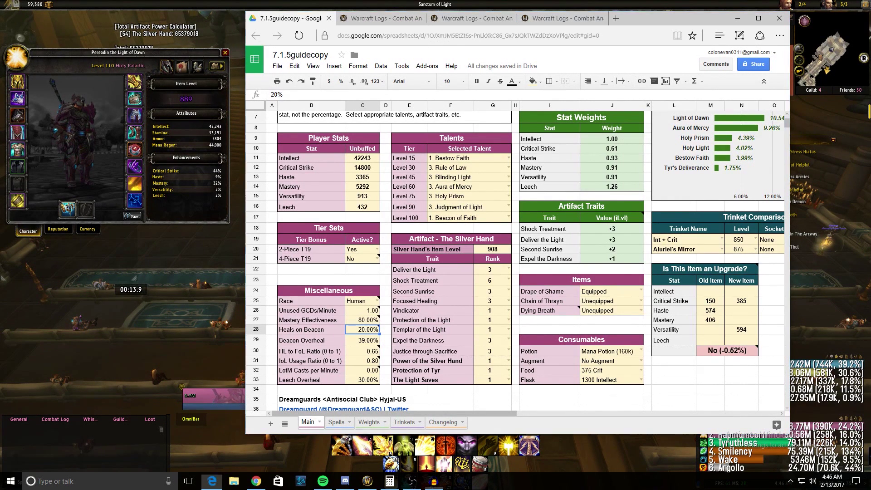
click(474, 20)
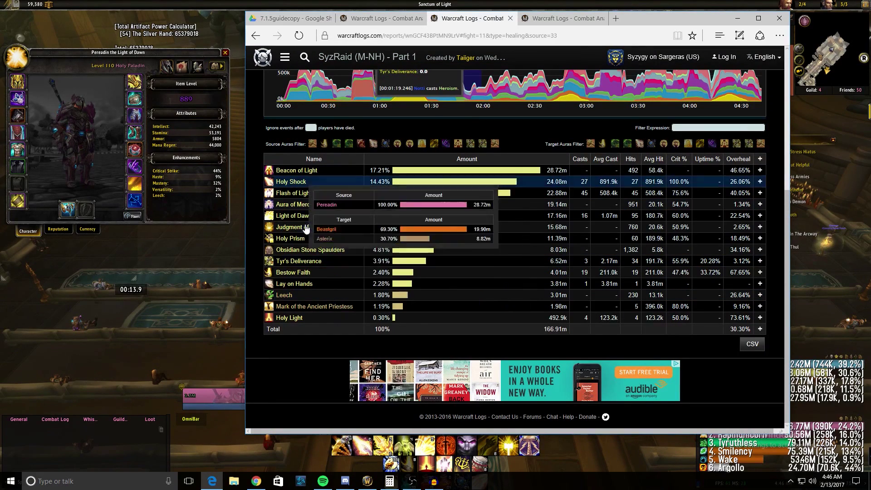
mouse_move(319, 177)
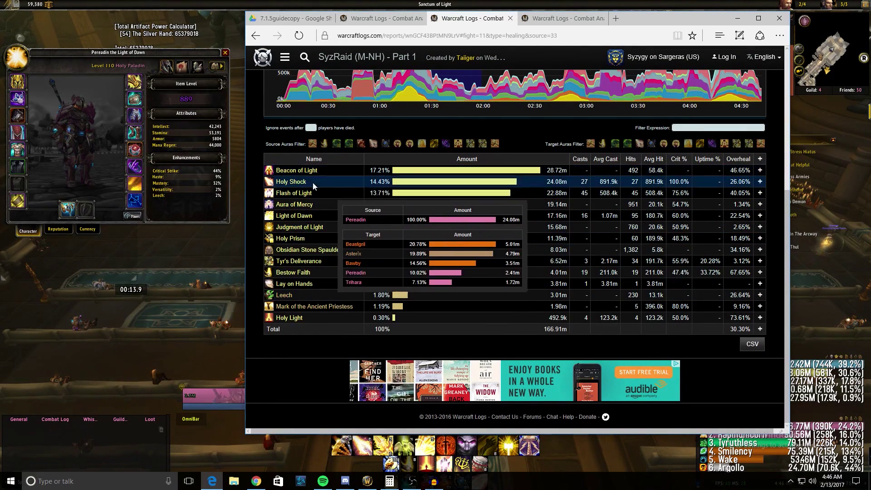
click(313, 183)
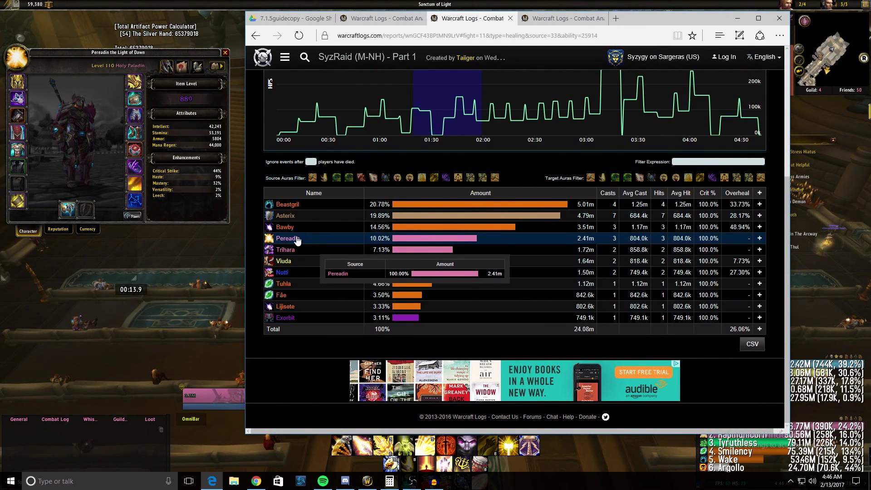
- Examine the Holy Shock casts per target in the Skorpyron report, and return to its full healing breakdown by ability
click(301, 239)
key(alt+Left)
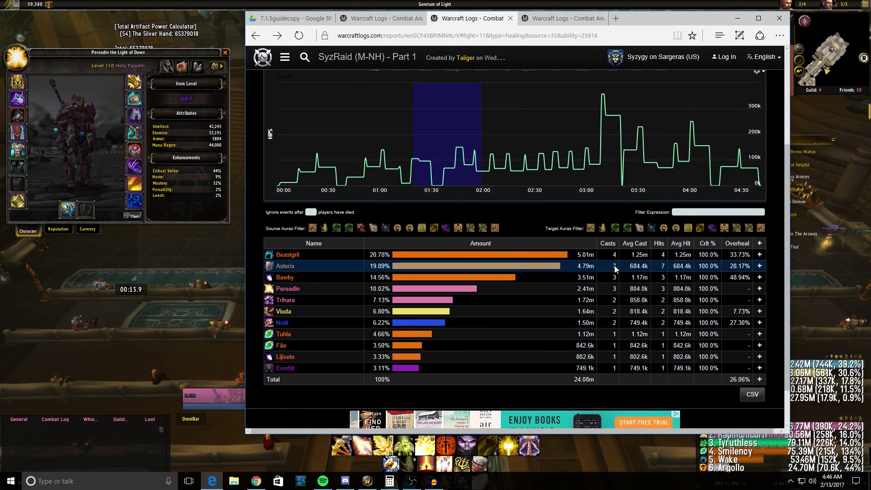
scroll(472, 253, up, 2)
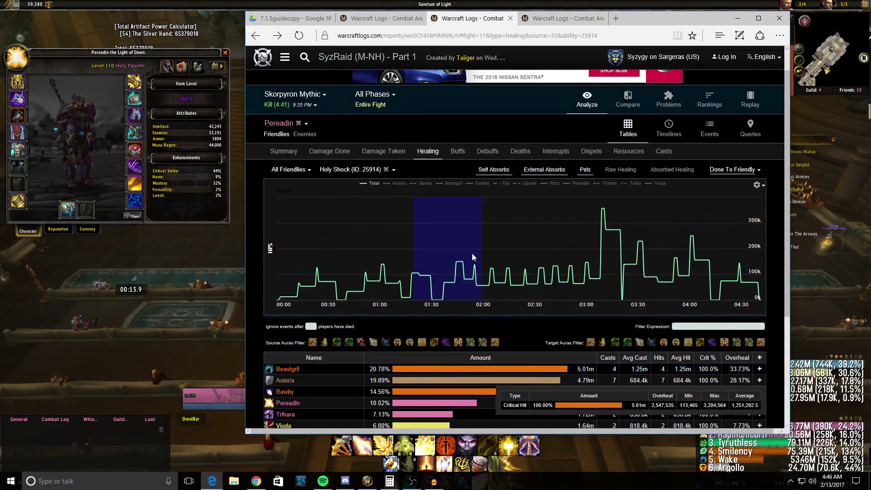
key(alt+Left)
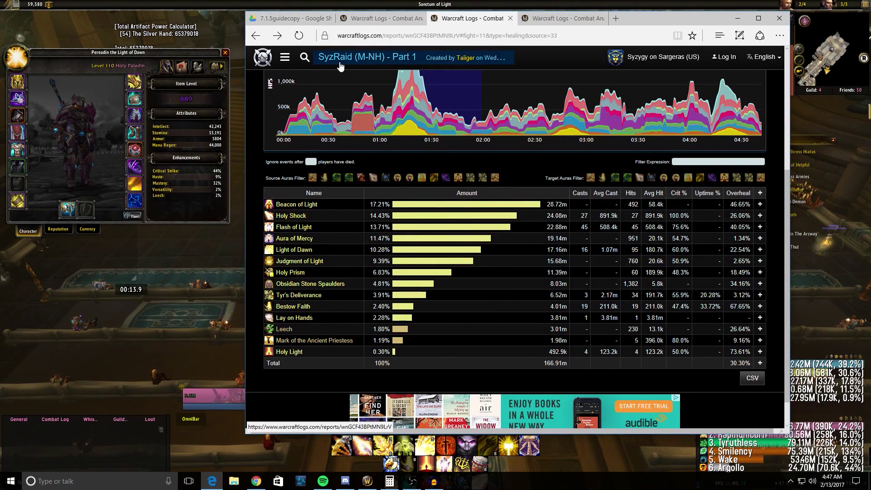
- Return to the spreadsheet and review the Heals on Beacon note, the projected results and the stat weights
click(300, 17)
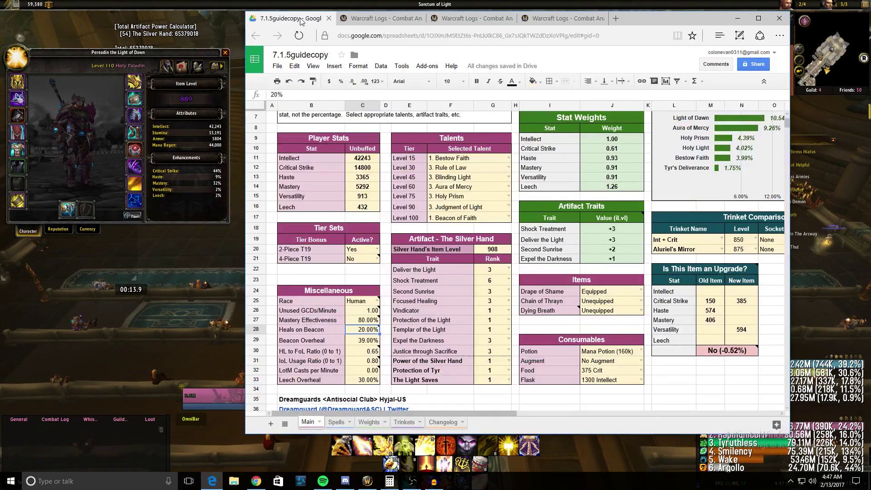
mouse_move(369, 335)
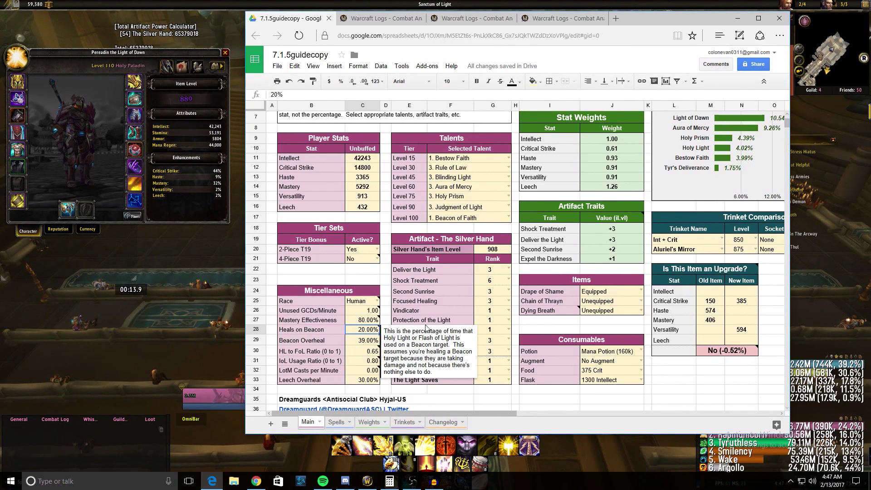
scroll(487, 268, up, 3)
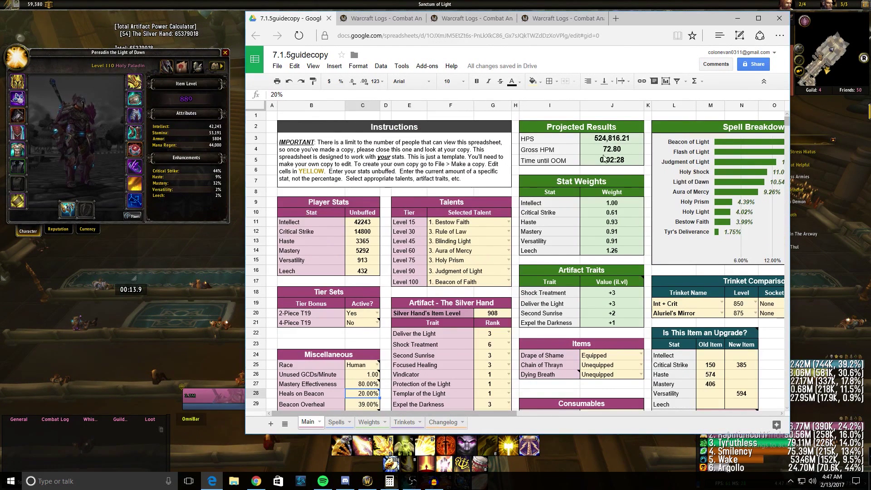
scroll(600, 211, down, 1)
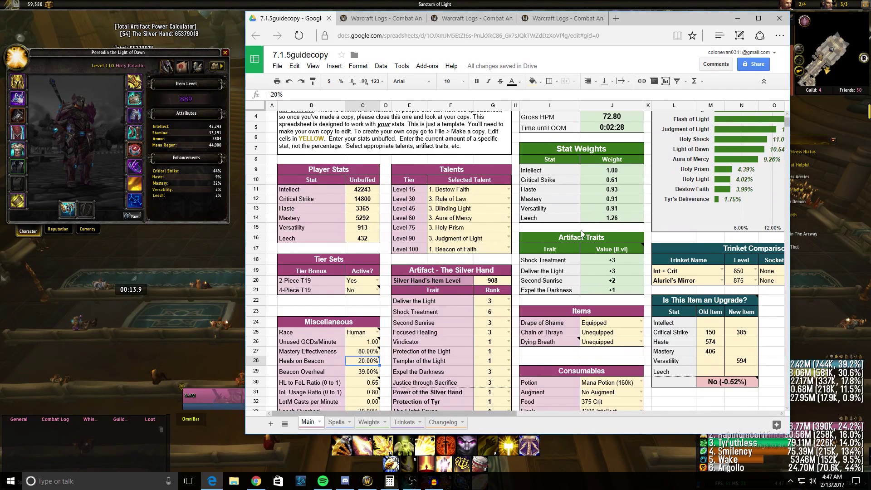
scroll(600, 212, down, 1)
- Select the Beacon Overheal cell, switch to Calculator and start a cleared sum with the Beacon of Light overheal 40.09 from the fight 18 report
click(354, 345)
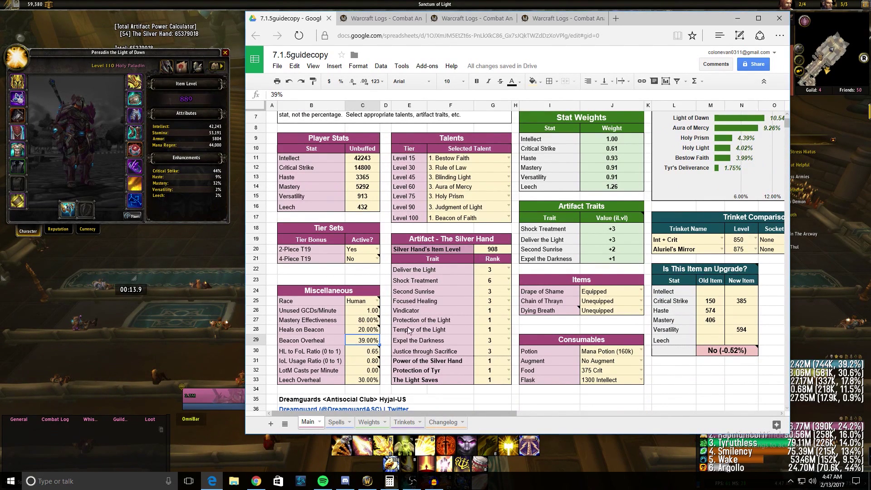
key(alt+Tab)
drag(870, 94, 144, 69)
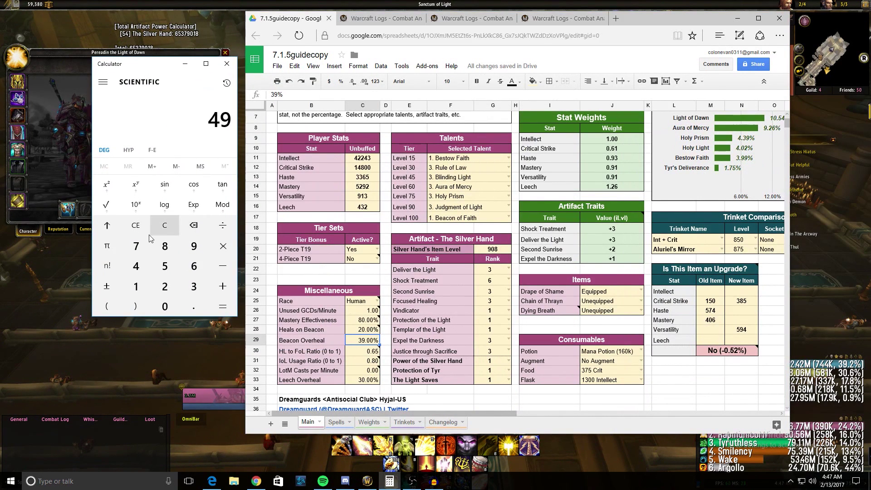
click(165, 225)
click(567, 21)
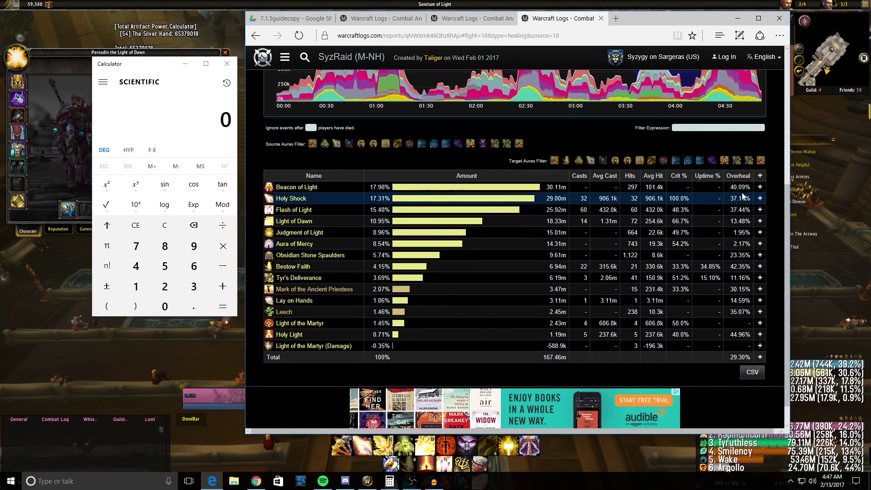
scroll(753, 189, up, 5)
scroll(752, 189, down, 5)
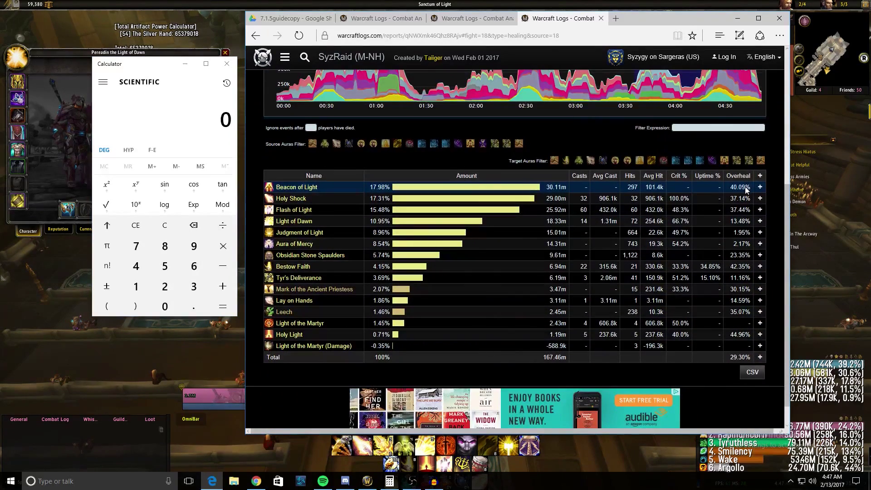
click(178, 122)
text(40.09)
key(plus)
- Add the Beacon of Light overheal 46.65 from the SyzRaid Part 1 report to the sum in Calculator
click(472, 18)
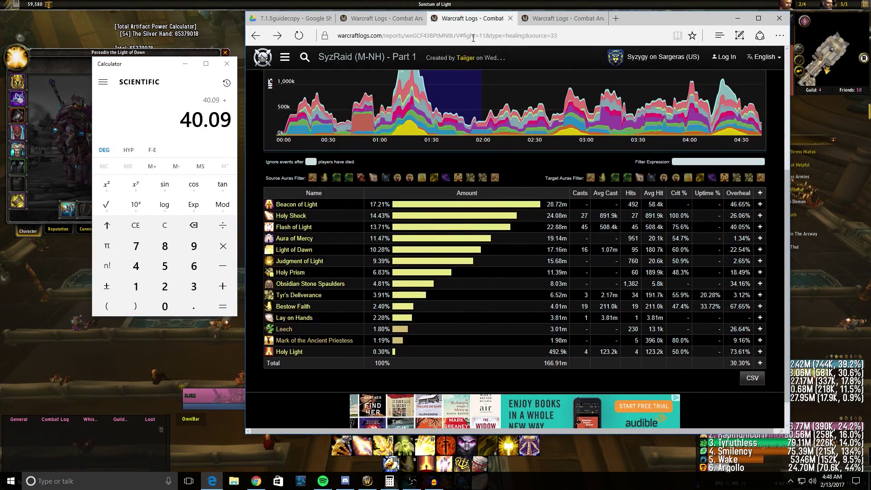
scroll(492, 146, down, 3)
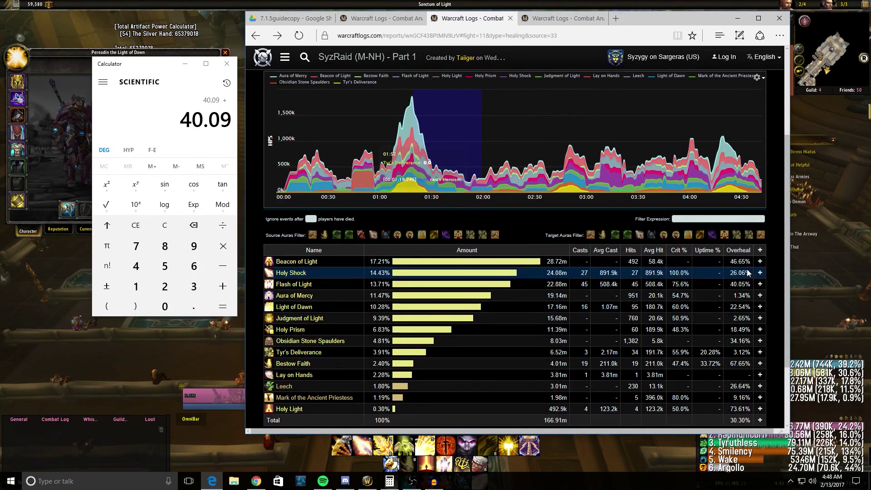
text(46.)
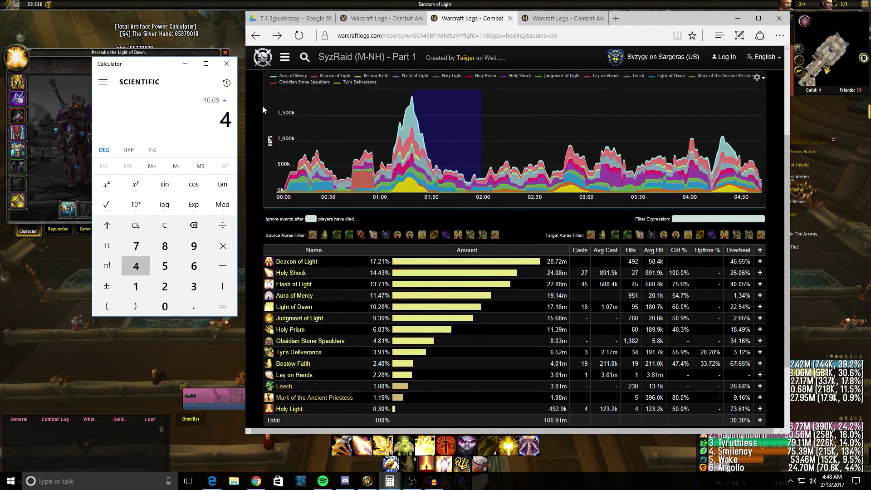
text(65 +)
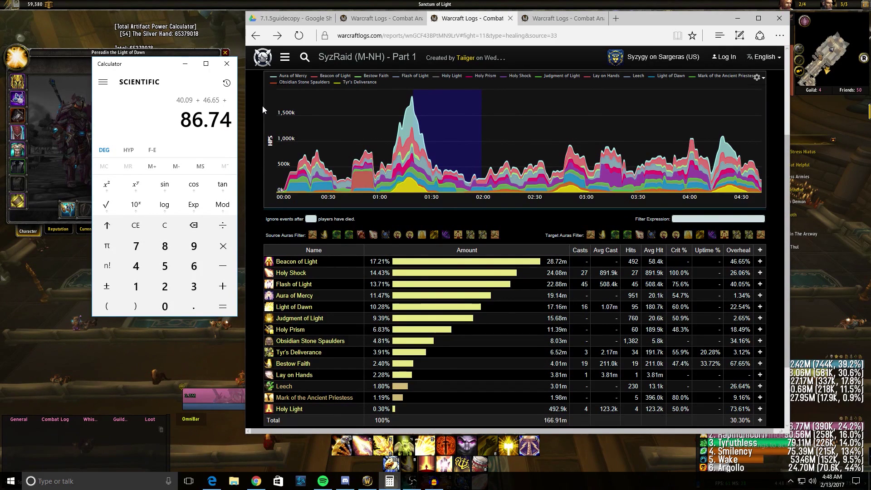
- Add the Beacon of Light overheal 60.53 from the fight 26 report and divide the sum by 3
click(368, 18)
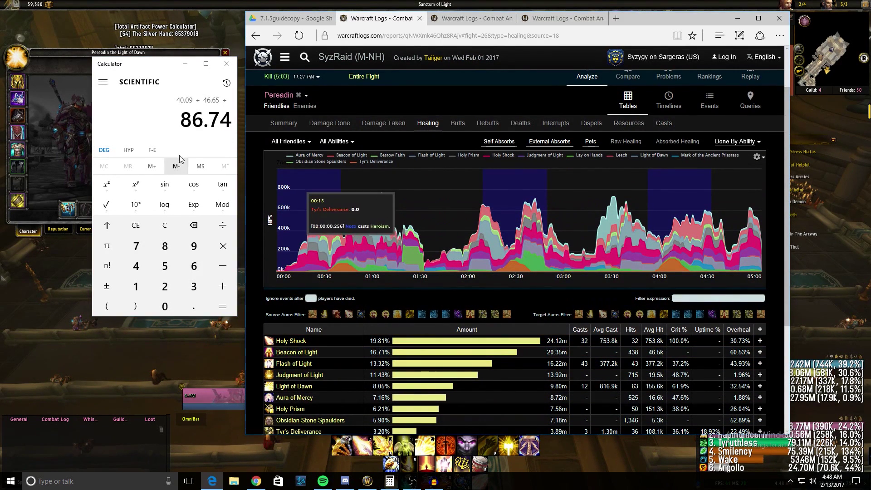
click(162, 121)
text(60.53)
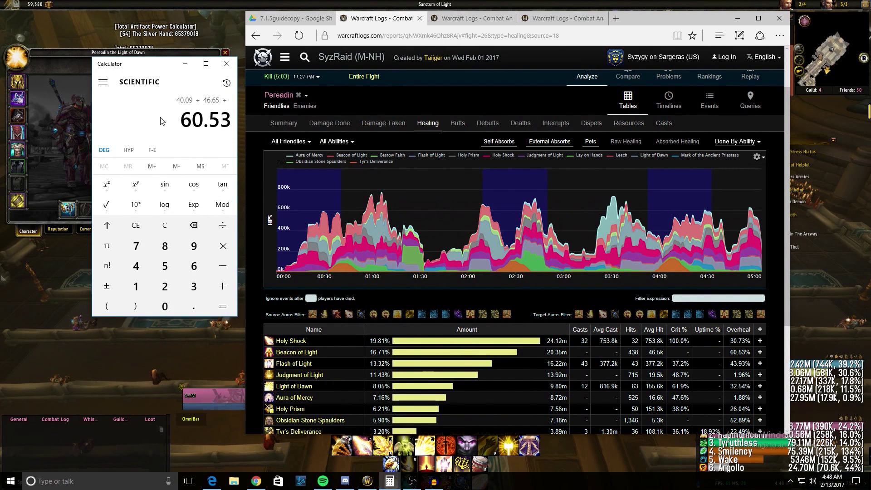
key(Return)
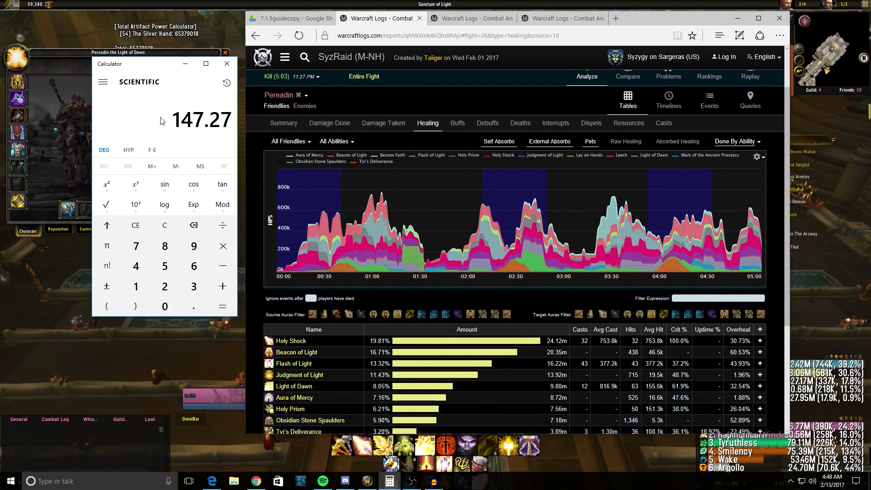
key(slash)
text(3)
key(Return)
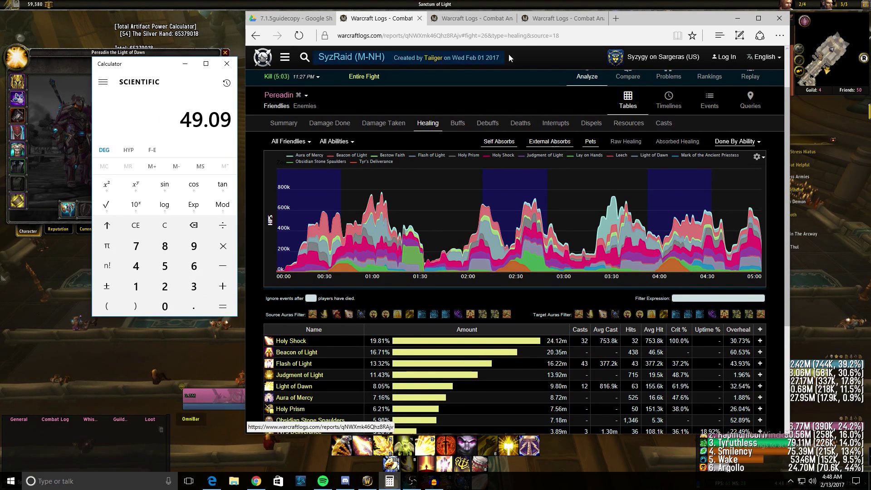
- Set Beacon Overheal to 49.09% in the spreadsheet's Miscellaneous table
click(291, 18)
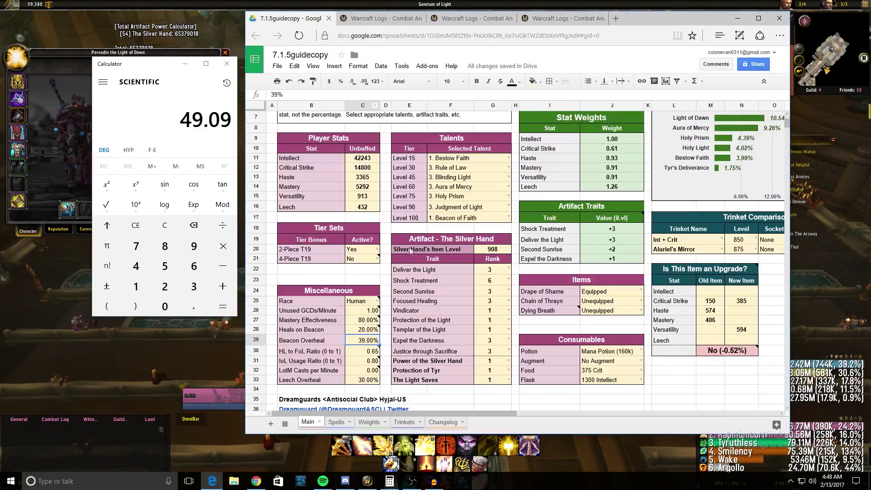
text(49.09%)
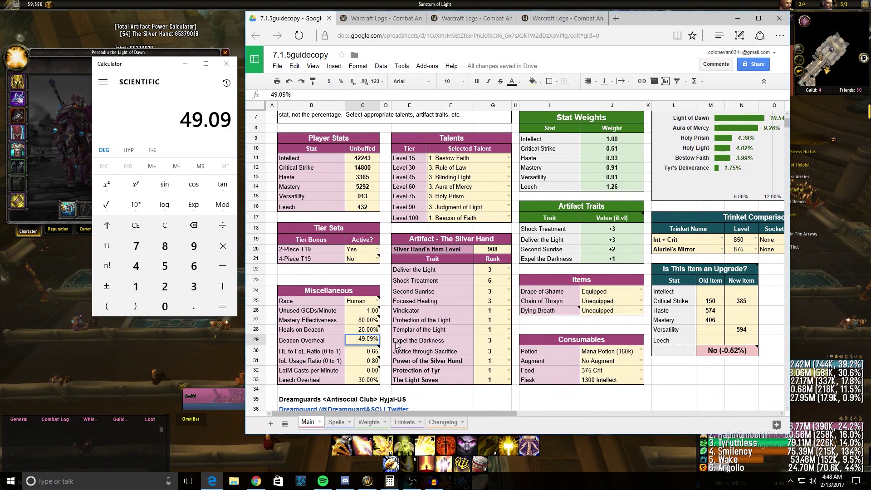
click(387, 345)
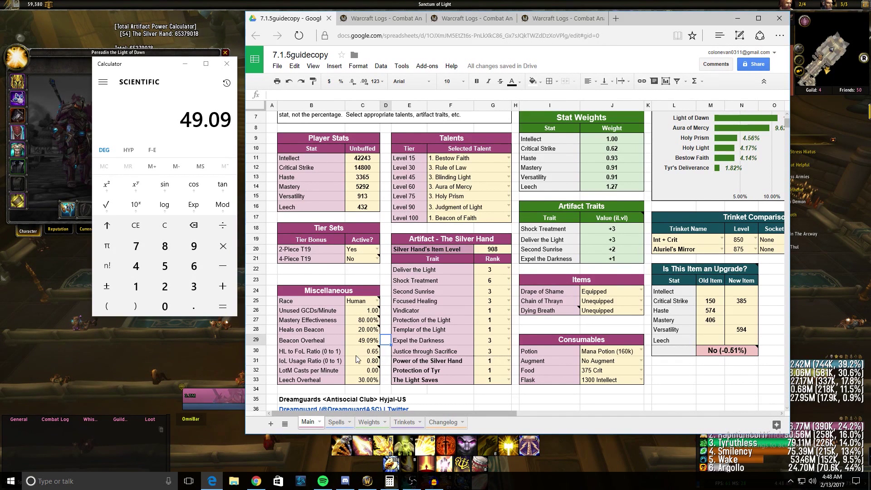
- Read the HL to FoL Ratio note, minimize Calculator and compare Holy Light with Flash of Light casts across the three Warcraft Logs reports
mouse_move(362, 357)
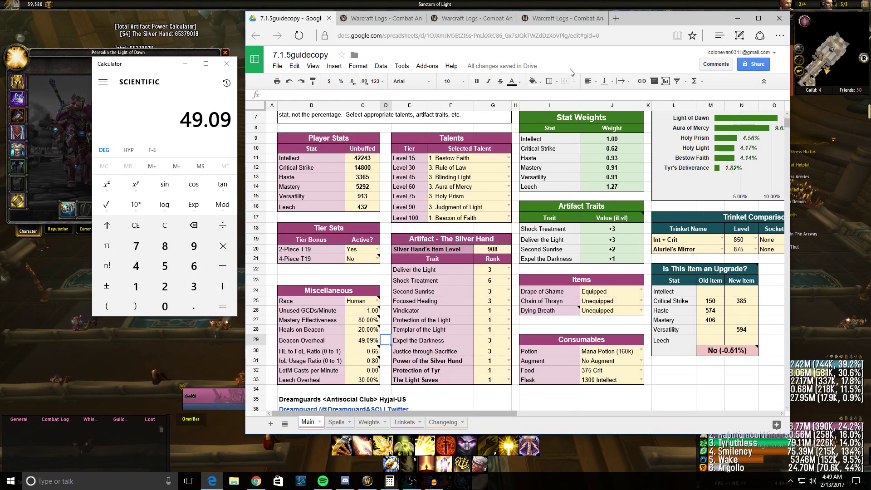
click(552, 21)
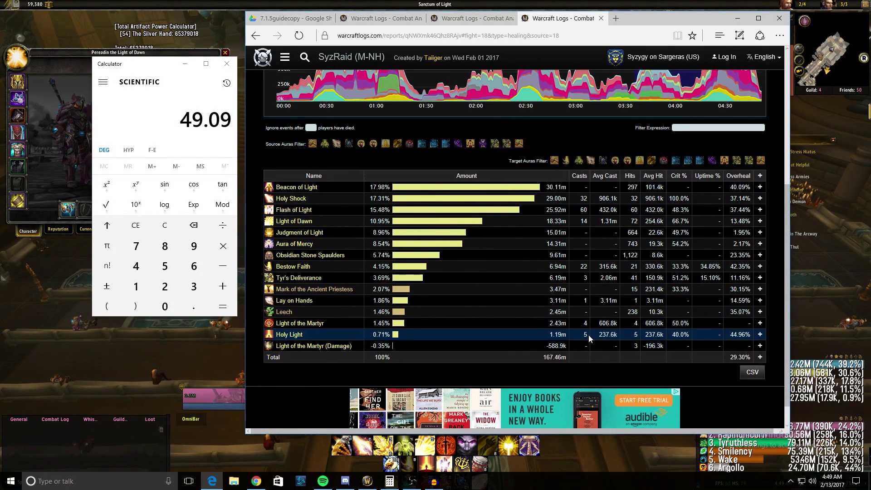
click(185, 63)
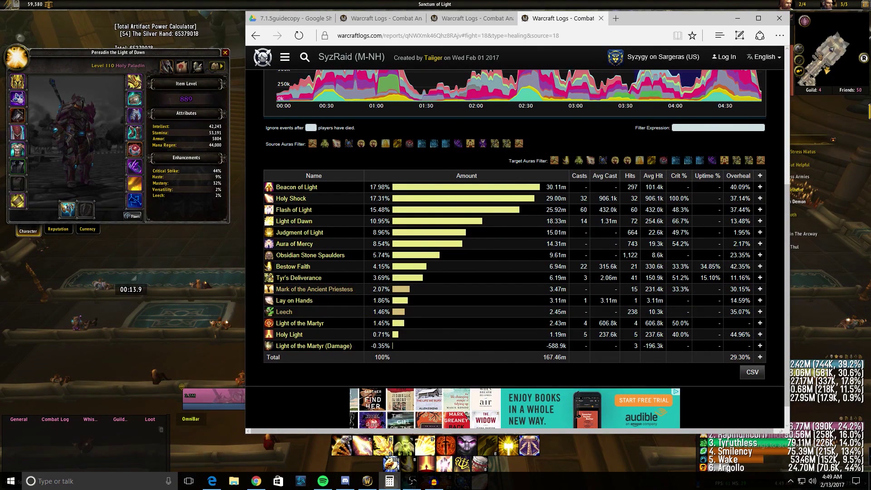
click(467, 19)
scroll(327, 290, down, 1)
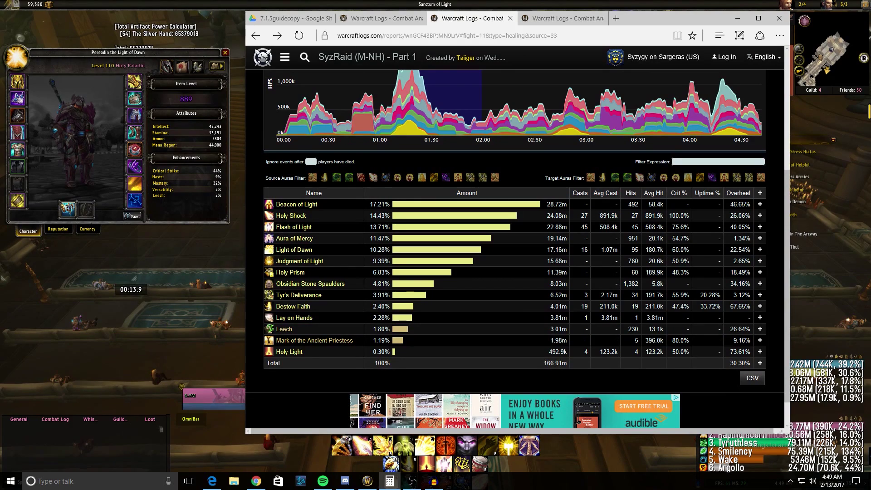
click(382, 18)
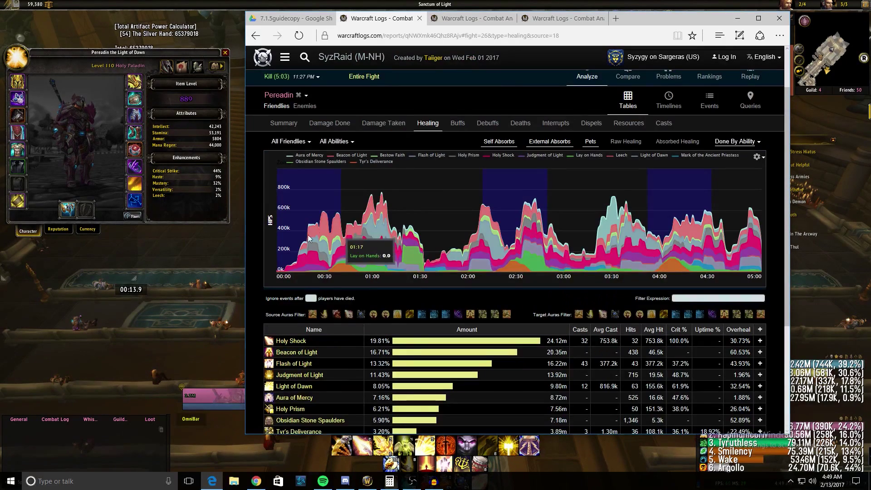
scroll(308, 235, down, 3)
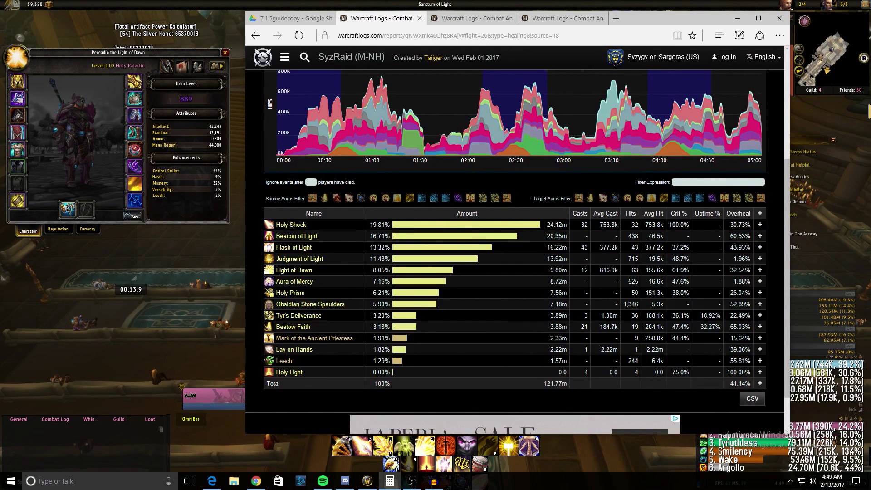
- Set HL to FoL Ratio to .083 in the spreadsheet's Miscellaneous table and check the Haste stat weight
mouse_move(317, 26)
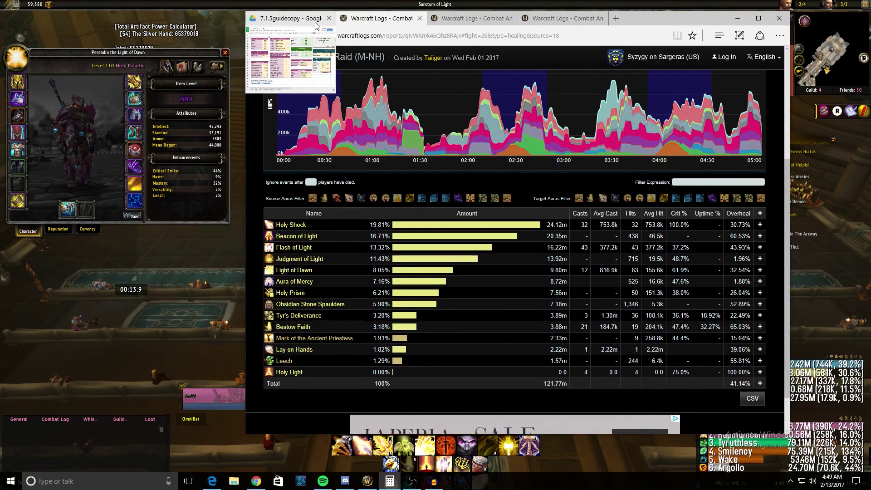
click(317, 24)
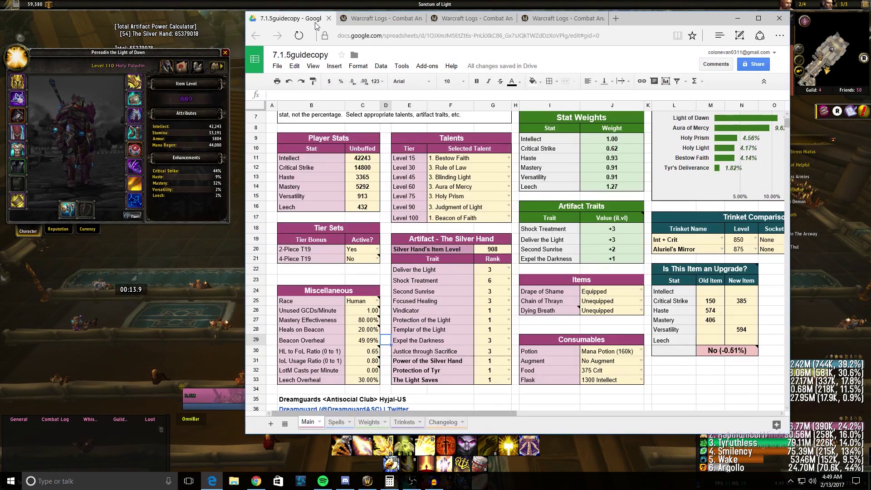
click(366, 357)
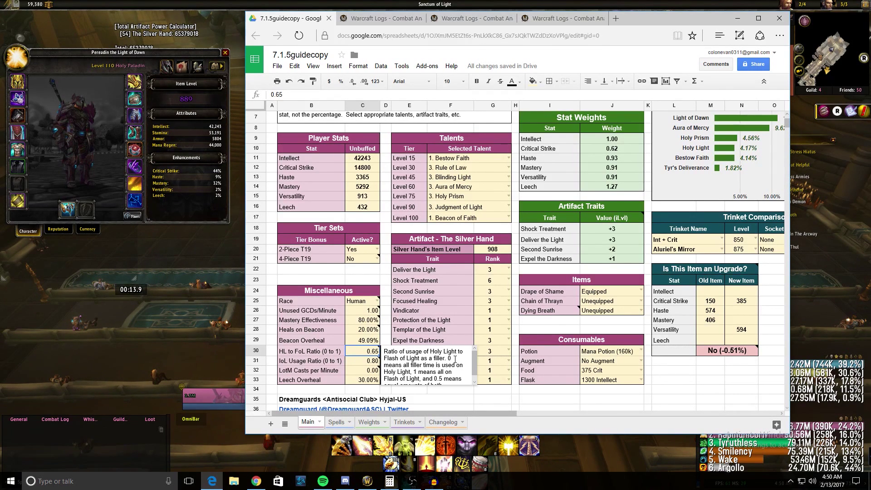
text(.08)
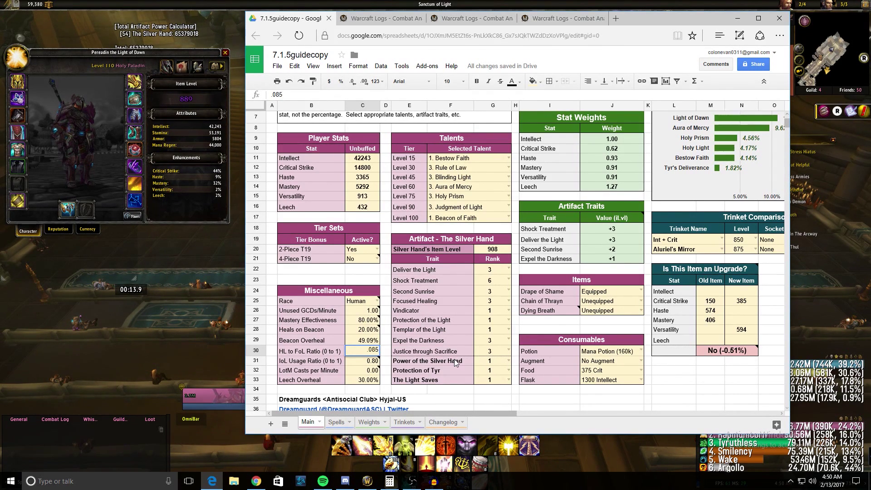
mouse_move(366, 349)
text(3)
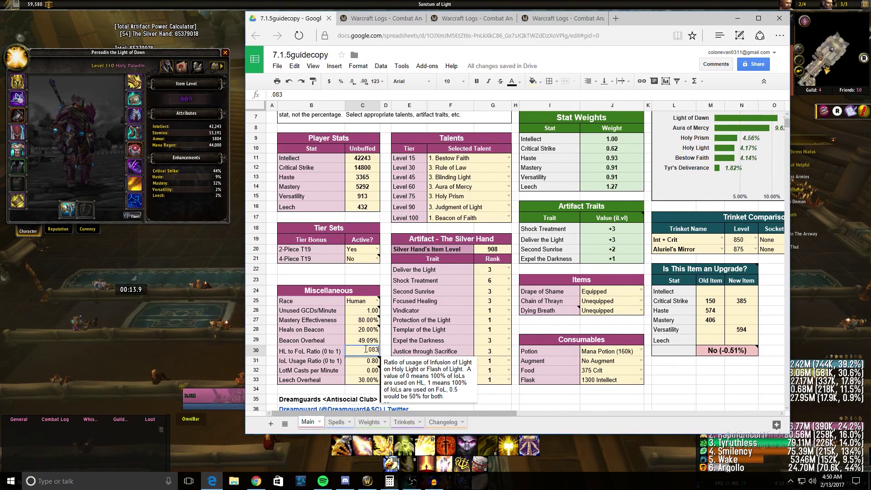
click(387, 344)
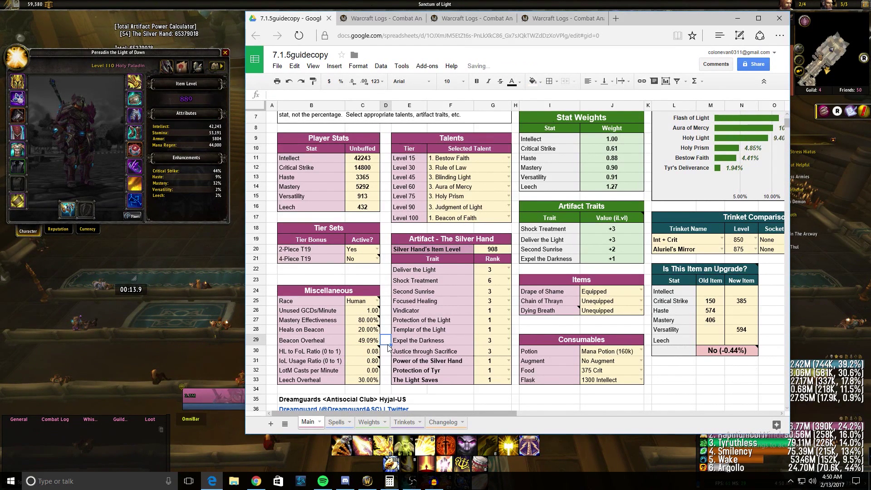
click(620, 158)
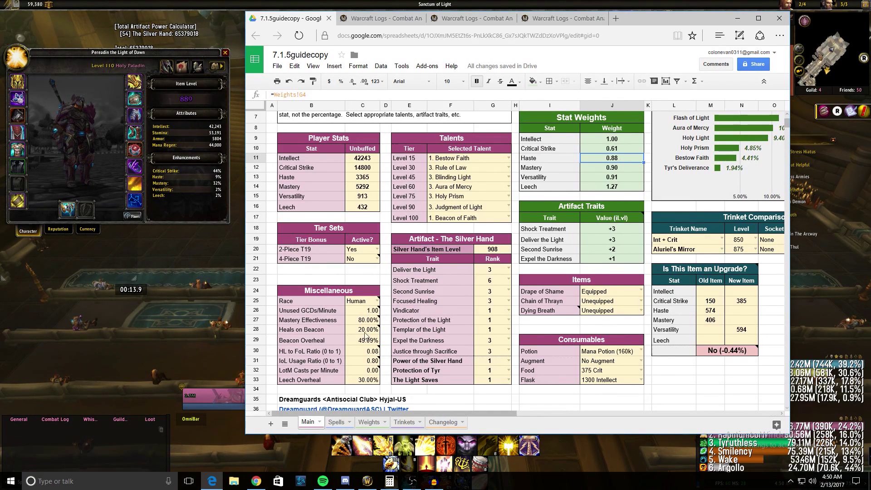
click(373, 354)
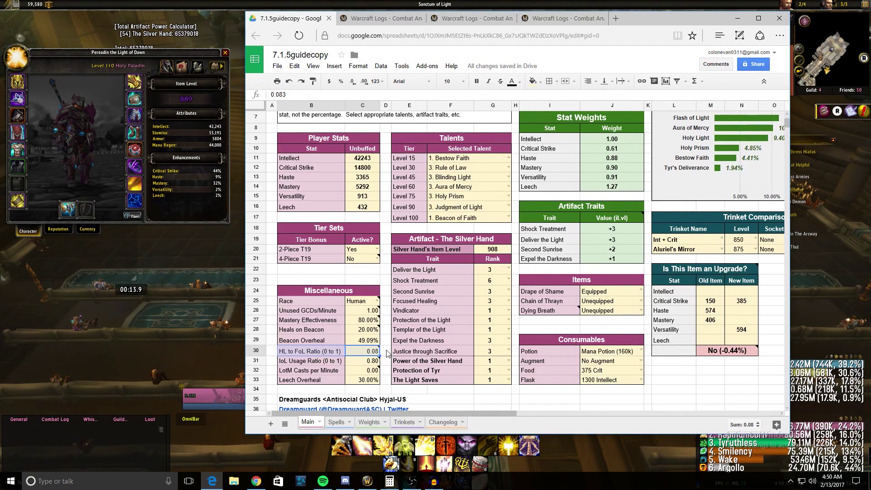
click(388, 354)
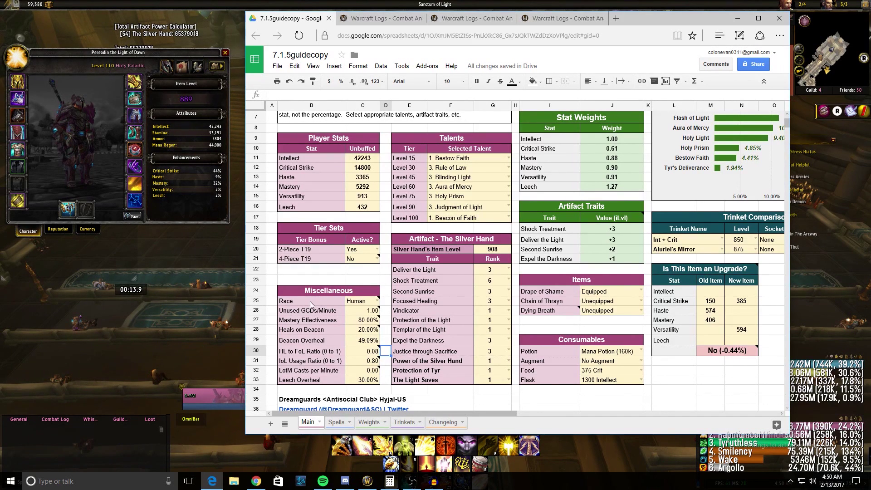
drag(309, 302, 385, 371)
click(388, 331)
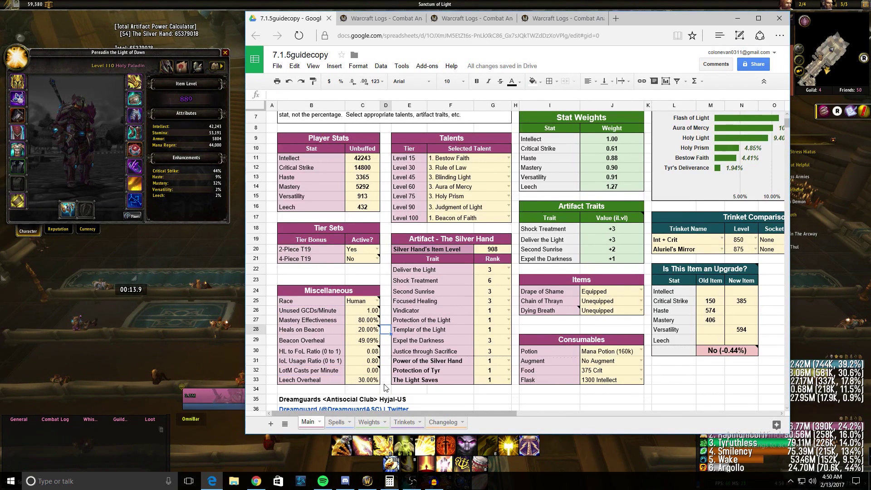
- Read the IoL Usage Ratio note and set the ratio to .99 in the Miscellaneous table
mouse_move(367, 366)
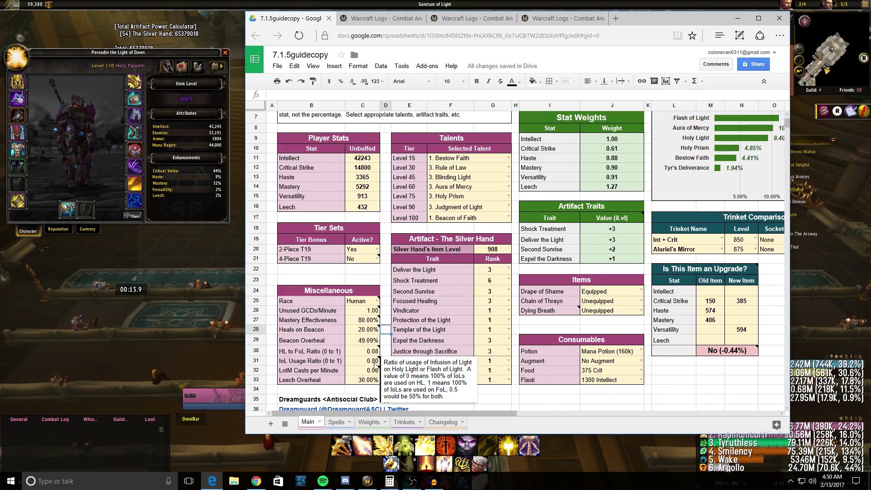
click(369, 368)
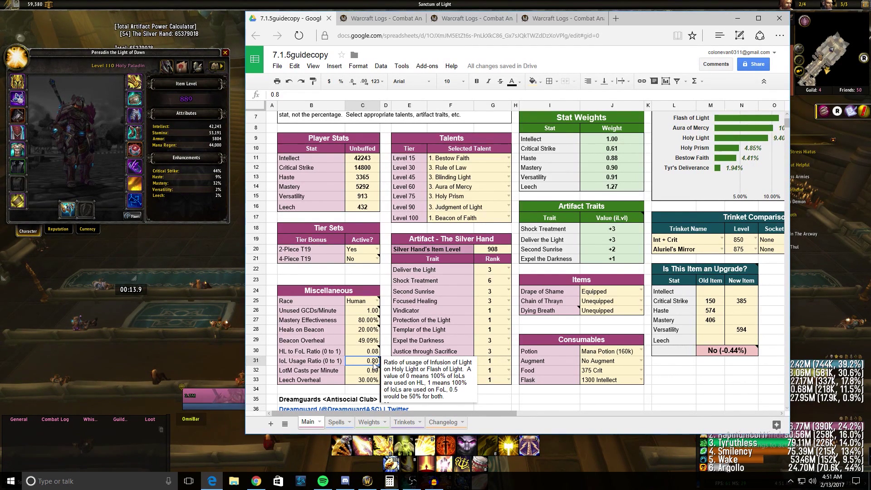
text(.99)
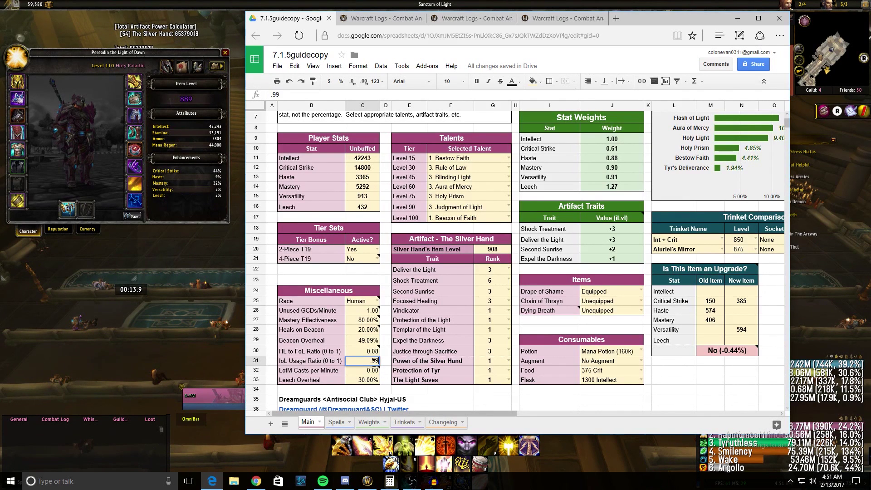
key(Tab)
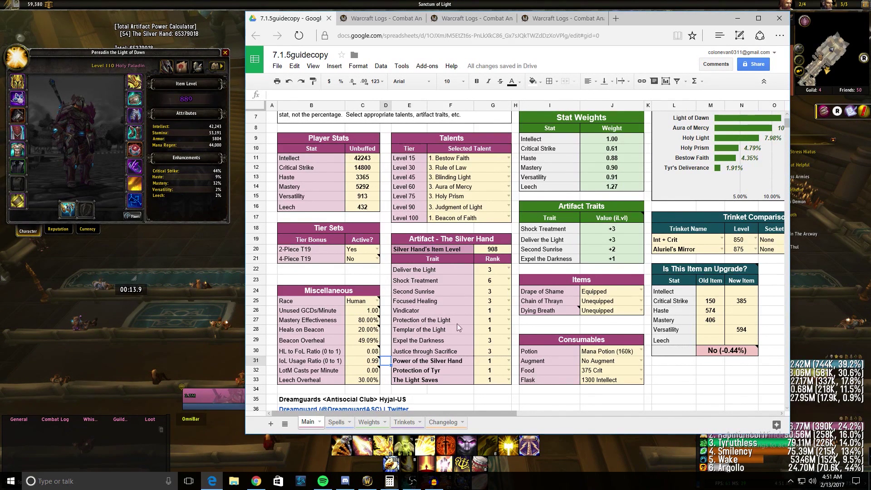
- Read the LotM Casts per Minute note and look for Light of the Martyr casts in the three Warcraft Logs reports
click(366, 374)
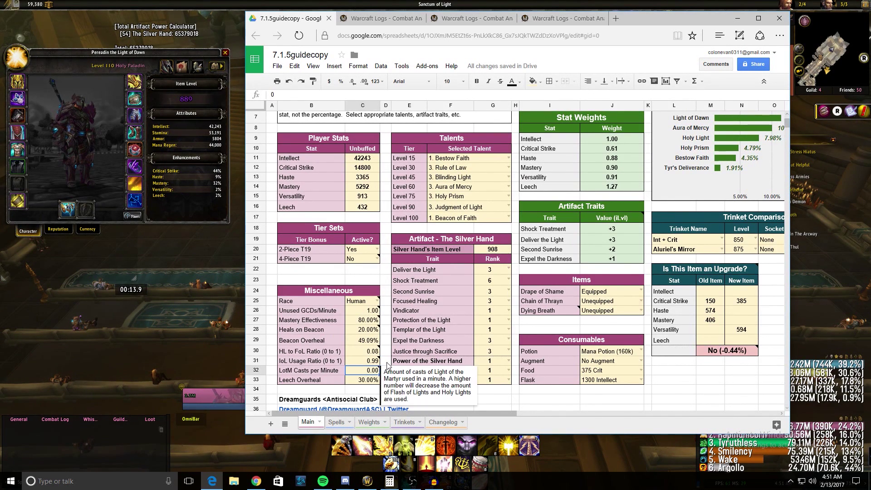
click(549, 17)
scroll(454, 315, up, 5)
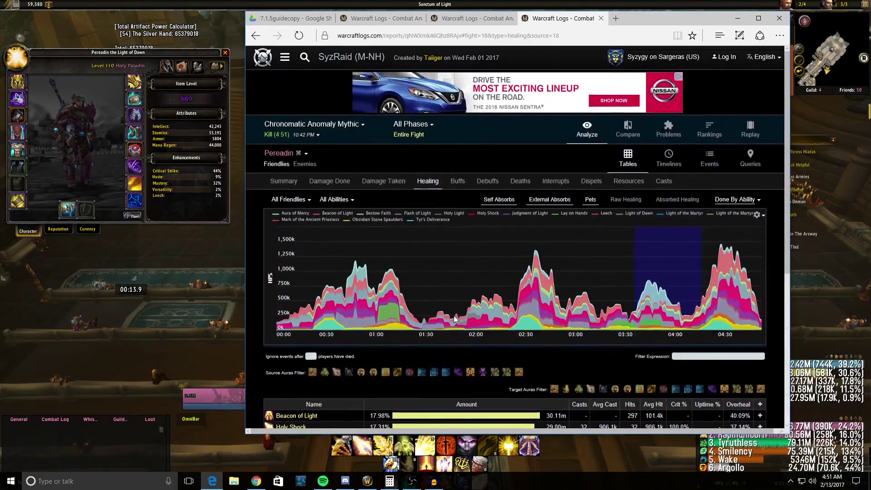
scroll(454, 315, down, 4)
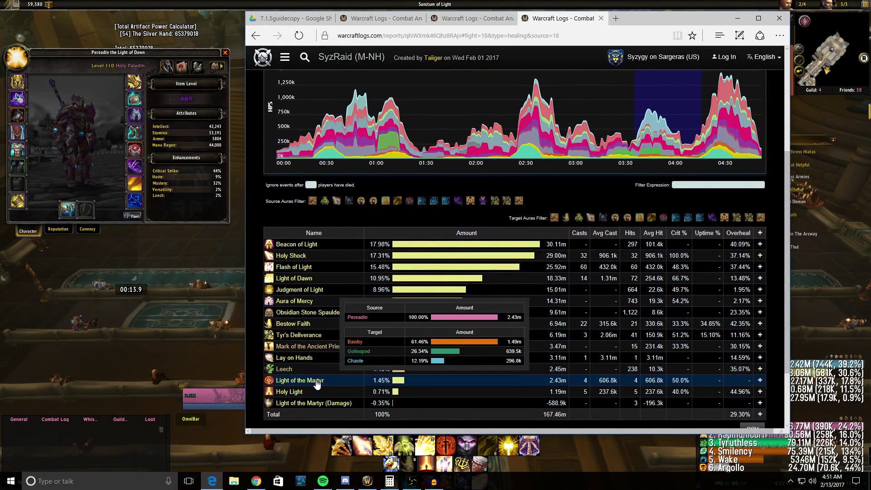
click(472, 18)
scroll(610, 315, down, 1)
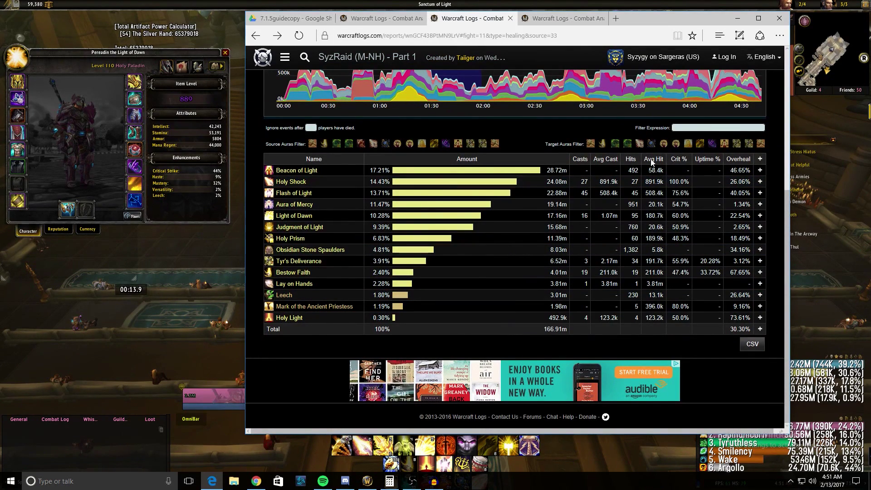
click(398, 19)
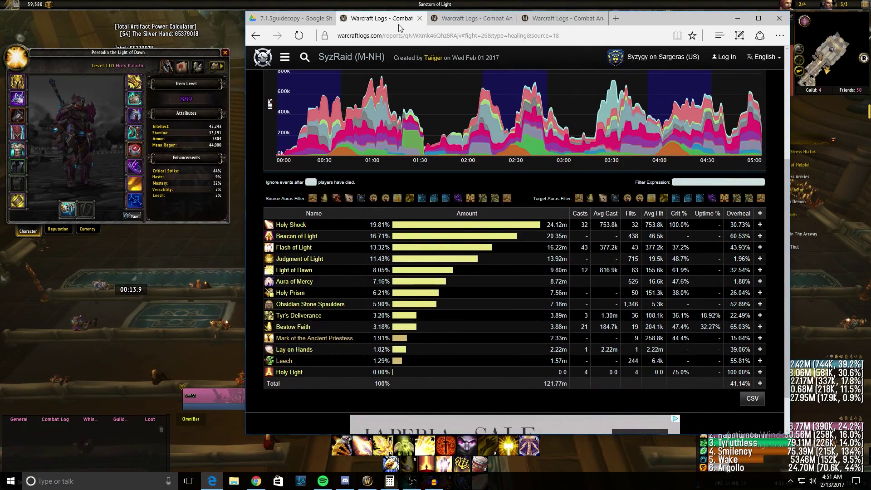
scroll(469, 217, down, 1)
scroll(470, 217, up, 3)
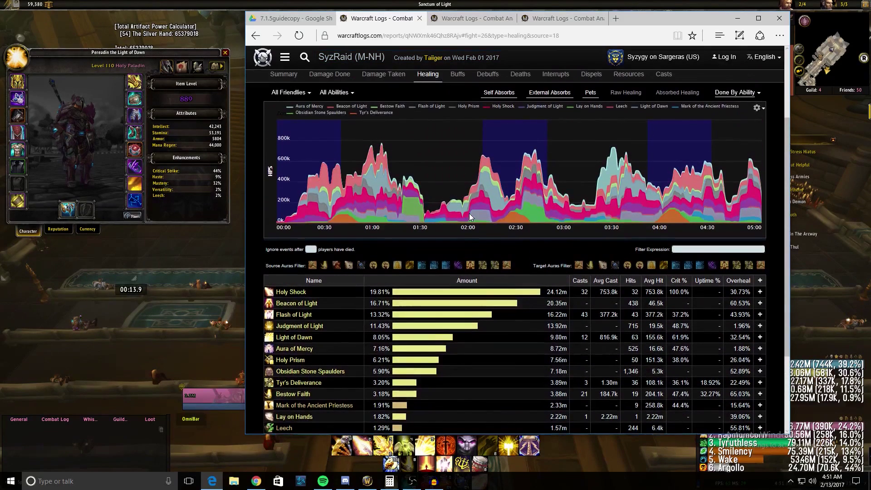
click(557, 19)
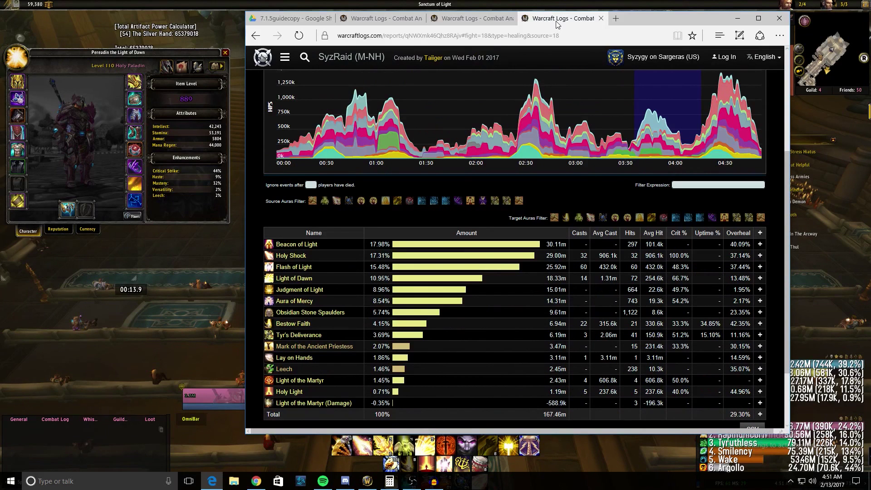
click(286, 18)
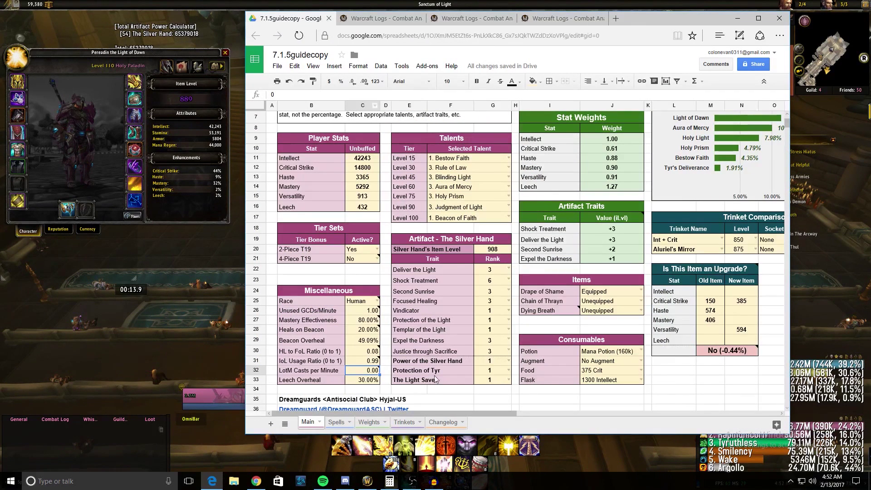
- Try 1 for LotM Casts per Minute and check its effect in the Spell Breakdown chart
mouse_move(372, 372)
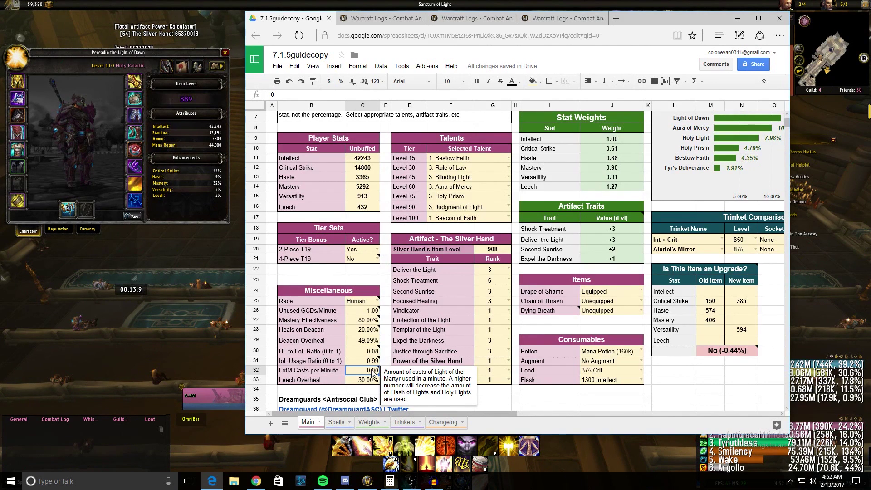
text(1)
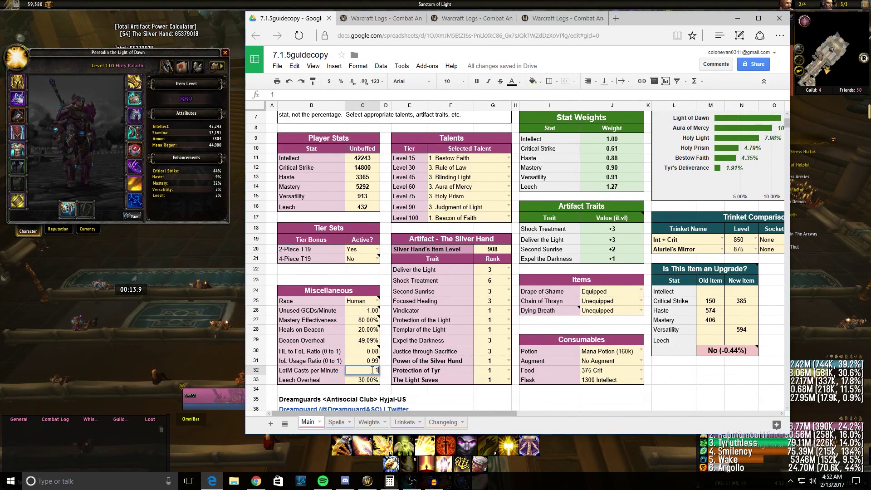
click(385, 352)
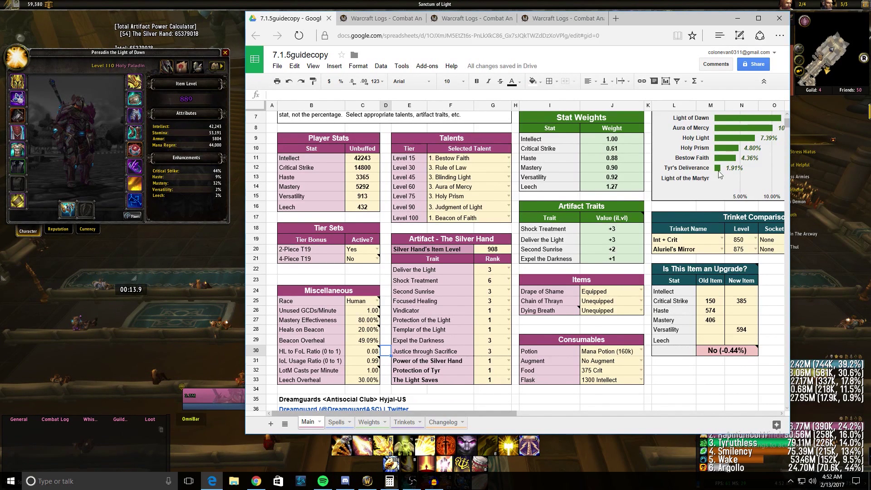
drag(500, 413, 622, 416)
scroll(622, 416, up, 3)
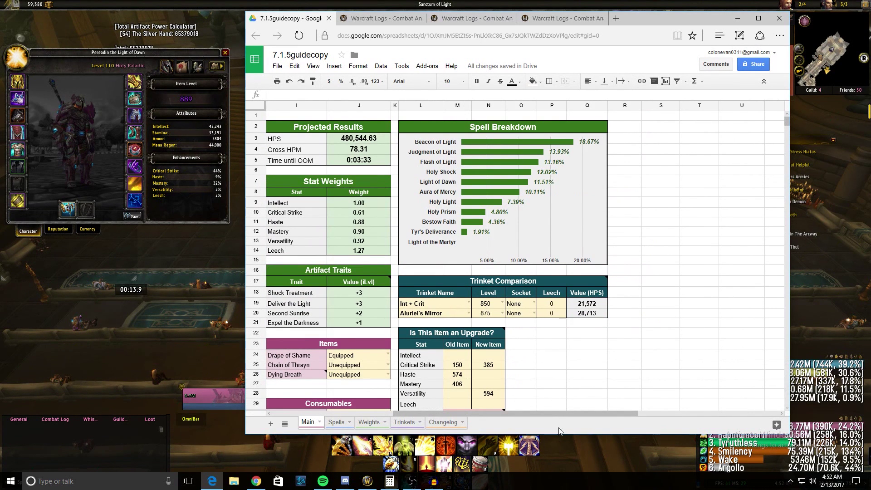
drag(634, 416, 513, 416)
scroll(373, 339, down, 2)
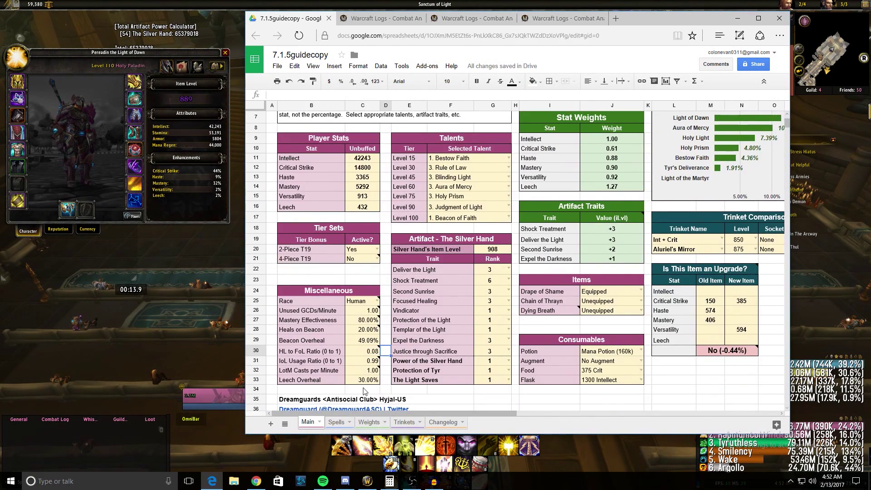
- Set LotM Casts per Minute to 0 in the Miscellaneous table
click(366, 371)
text(0)
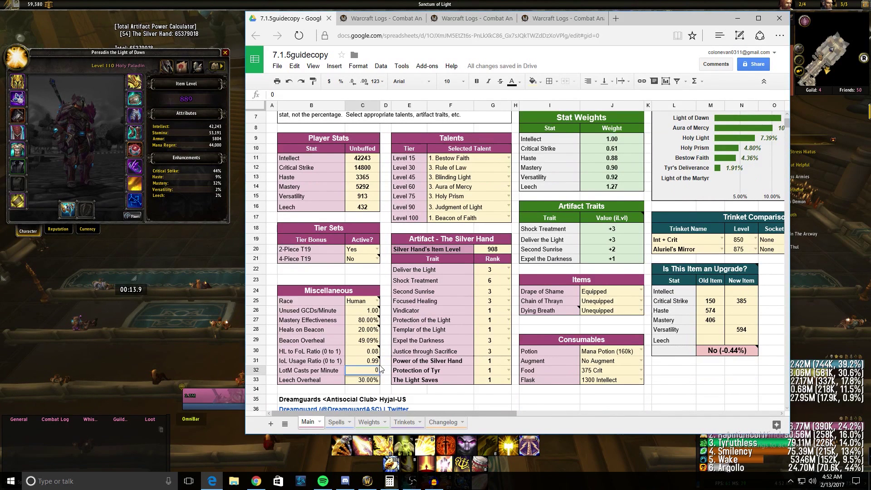
click(388, 355)
scroll(568, 357, up, 2)
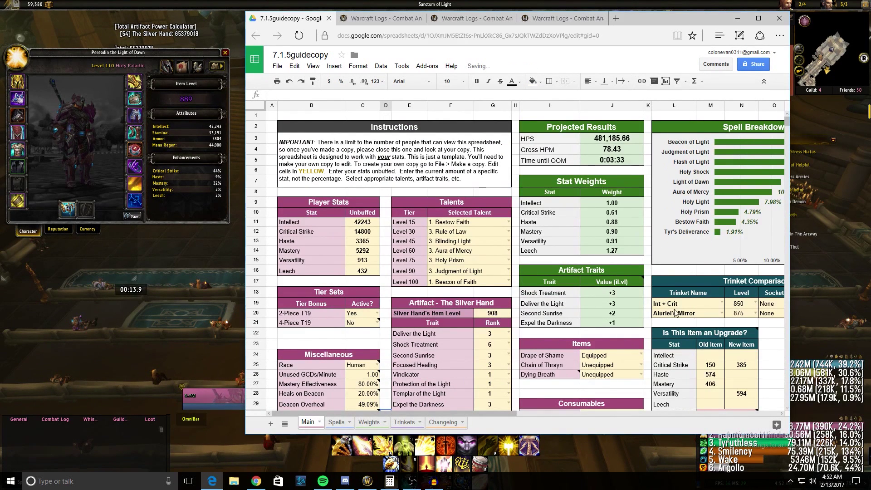
- Check the Leech stat weight, set Leech Overheal to 0% in the Miscellaneous table and review the recalculated weights
click(625, 250)
scroll(635, 232, down, 1)
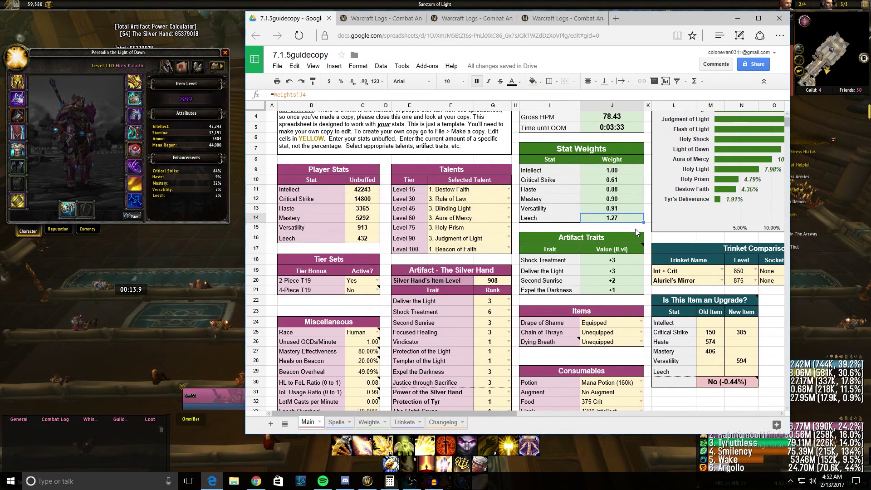
scroll(635, 229, down, 2)
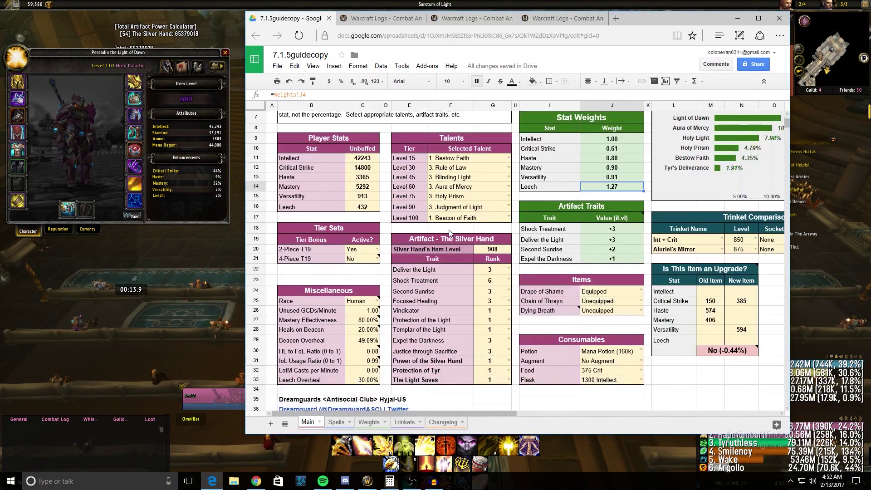
click(356, 350)
text(0)
click(386, 338)
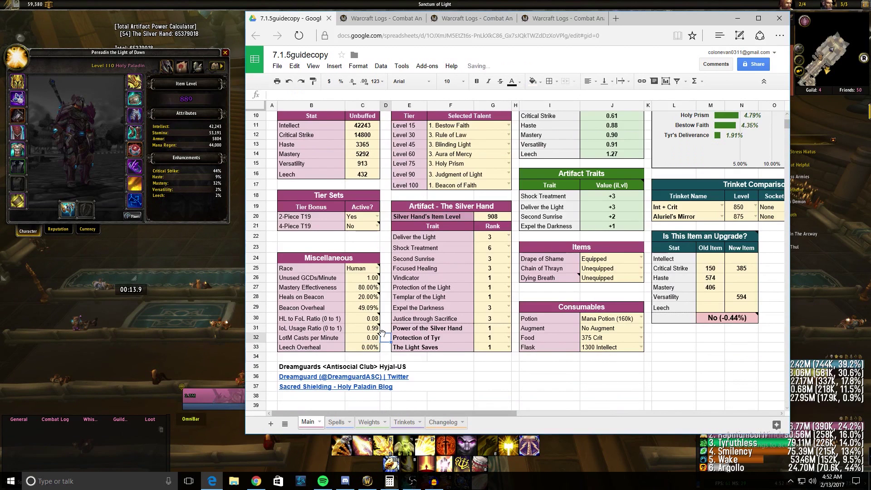
scroll(383, 338, up, 2)
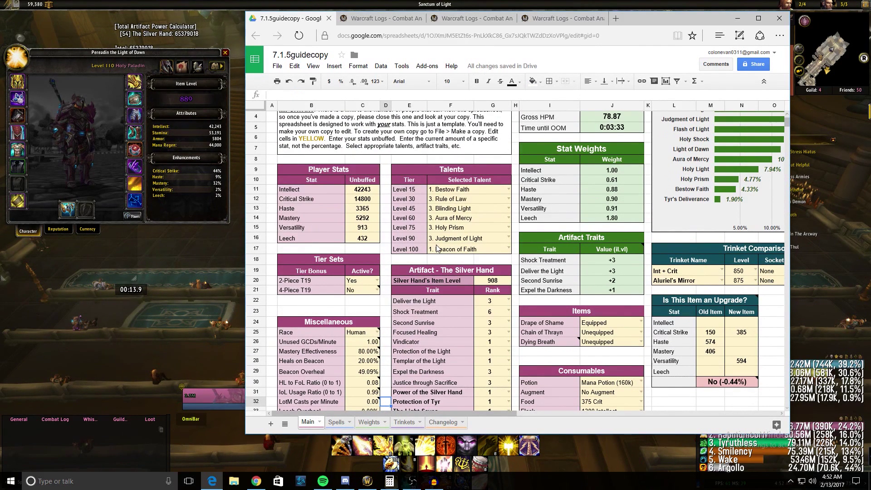
scroll(437, 247, down, 1)
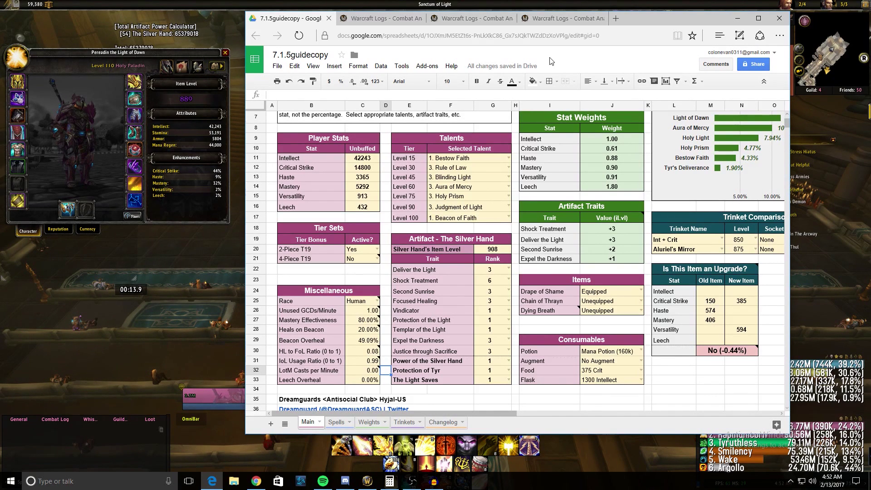
- Check the Leech overheal percentage in the fight 18 Warcraft Logs report
mouse_move(558, 23)
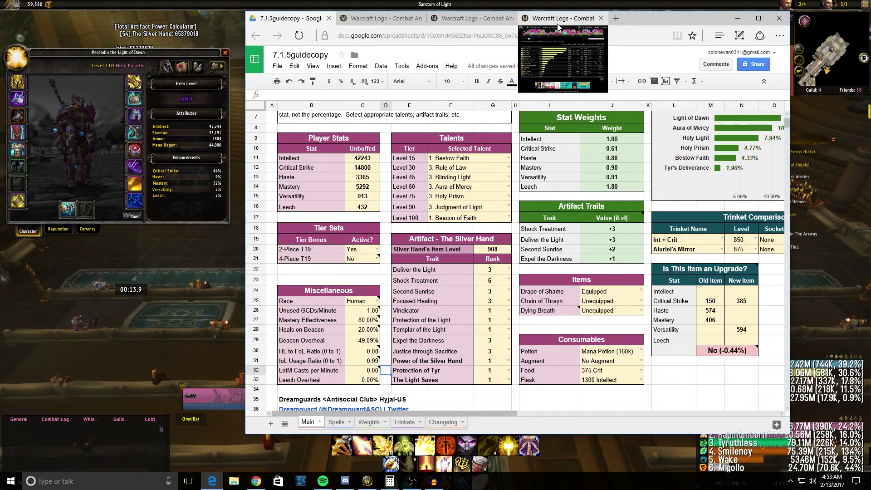
click(558, 24)
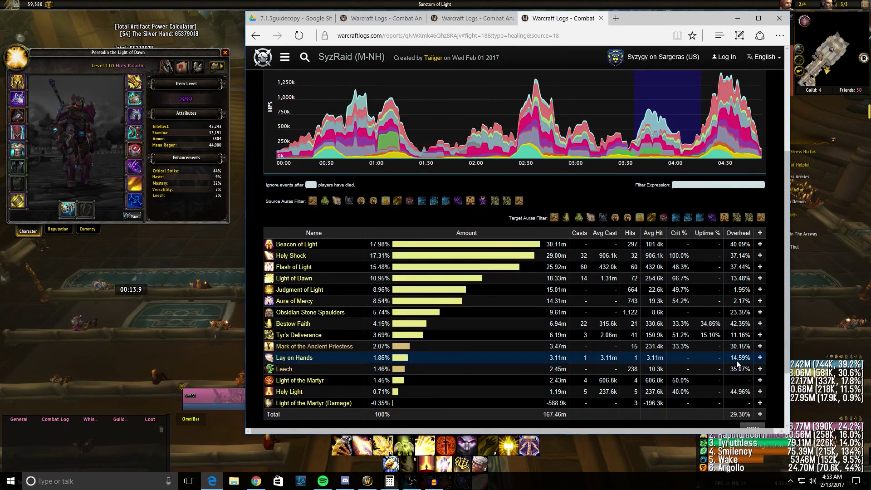
scroll(740, 359, up, 4)
scroll(740, 359, down, 5)
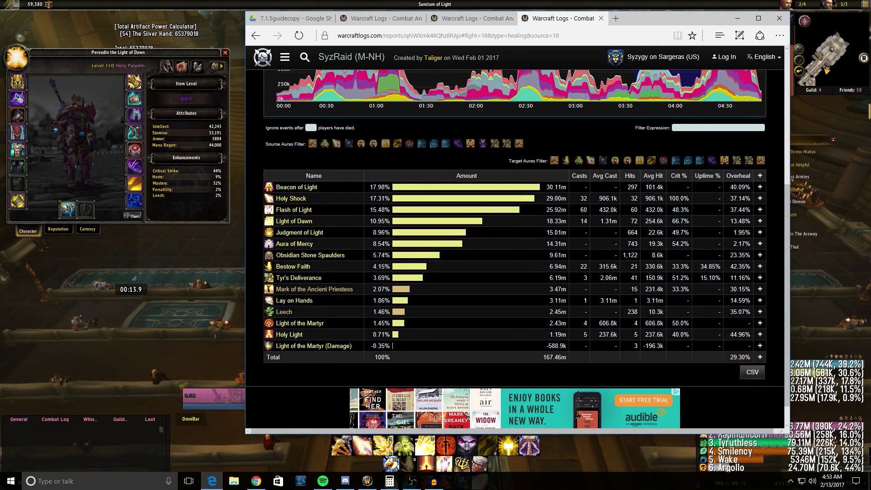
- Clear the previous result in Calculator and enter the leech overheal of 35.07 from the fight 18 report
click(390, 481)
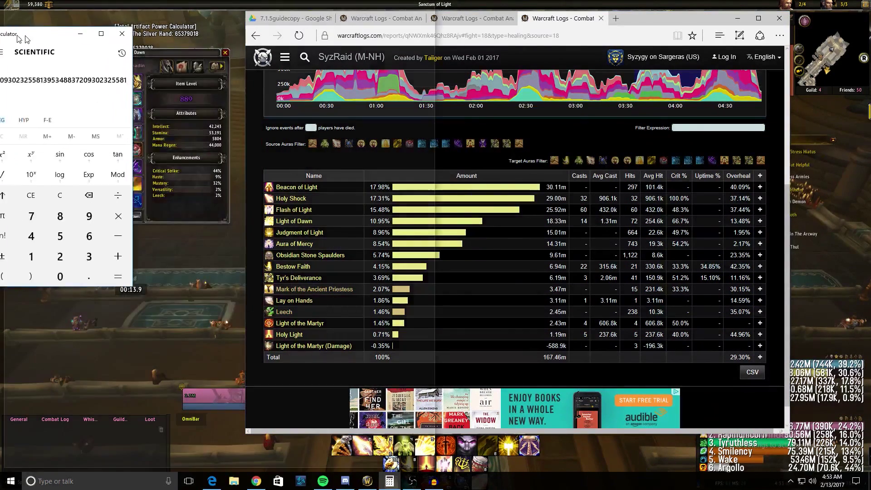
drag(17, 35, 98, 54)
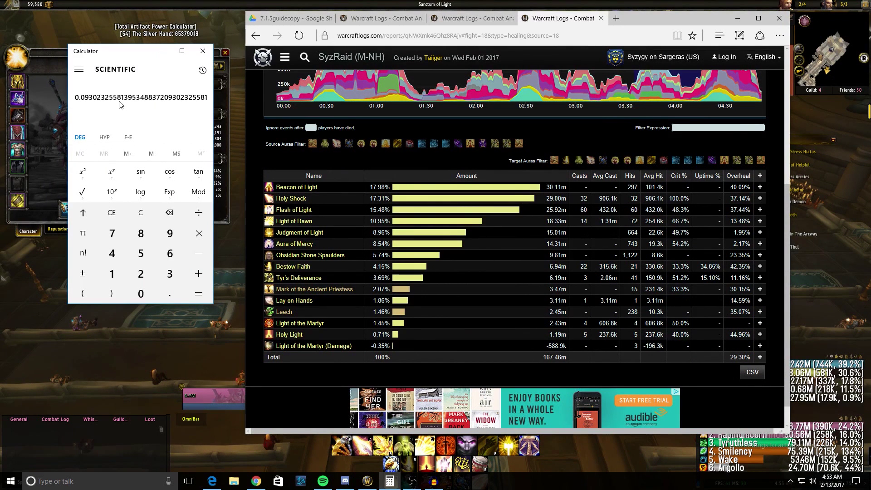
click(320, 16)
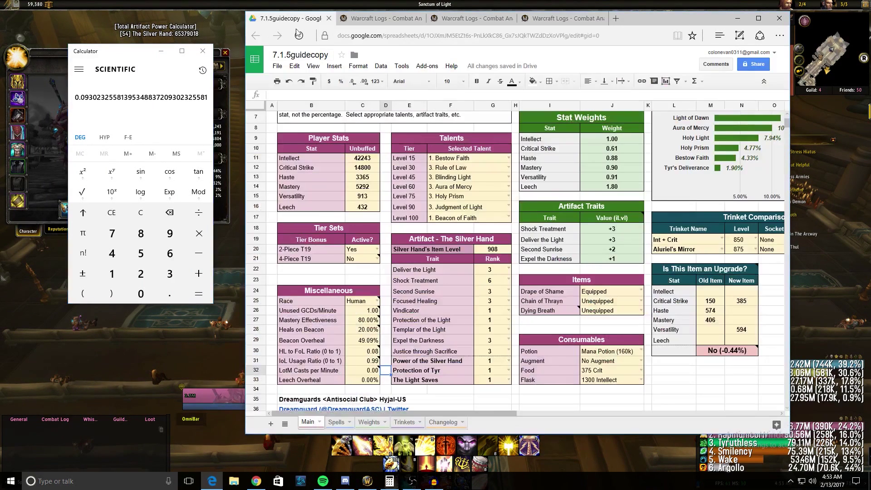
mouse_move(356, 361)
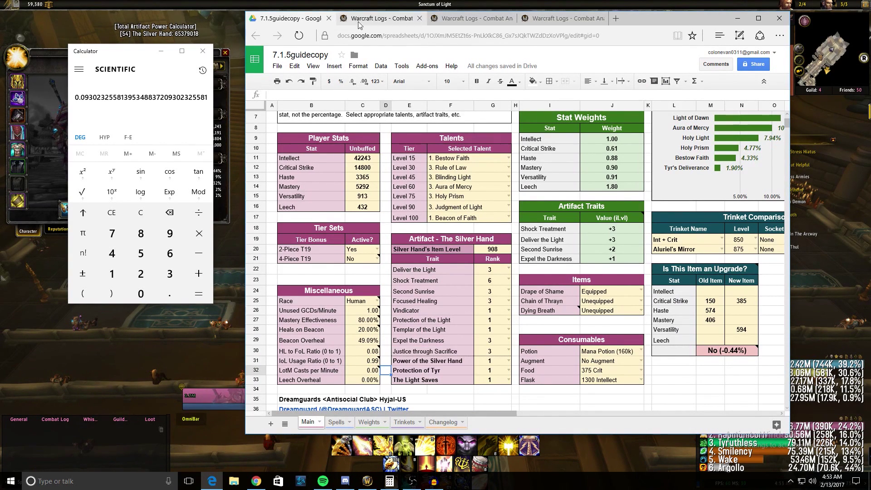
click(112, 213)
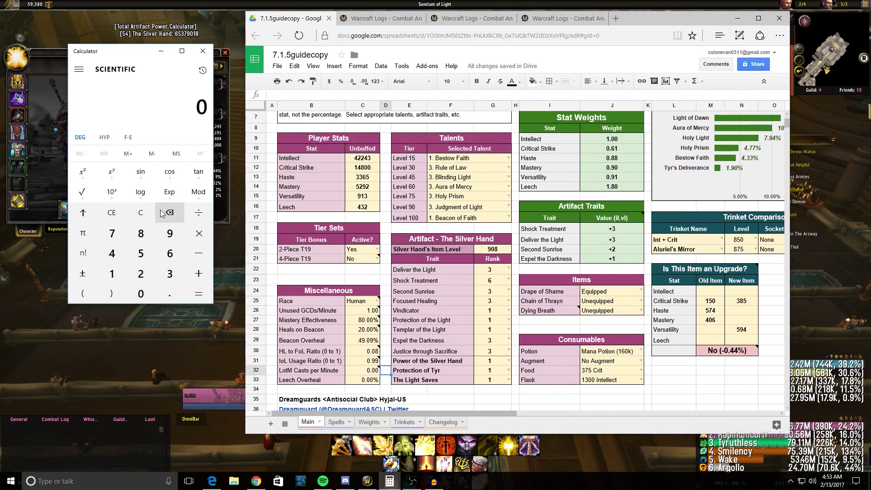
click(563, 18)
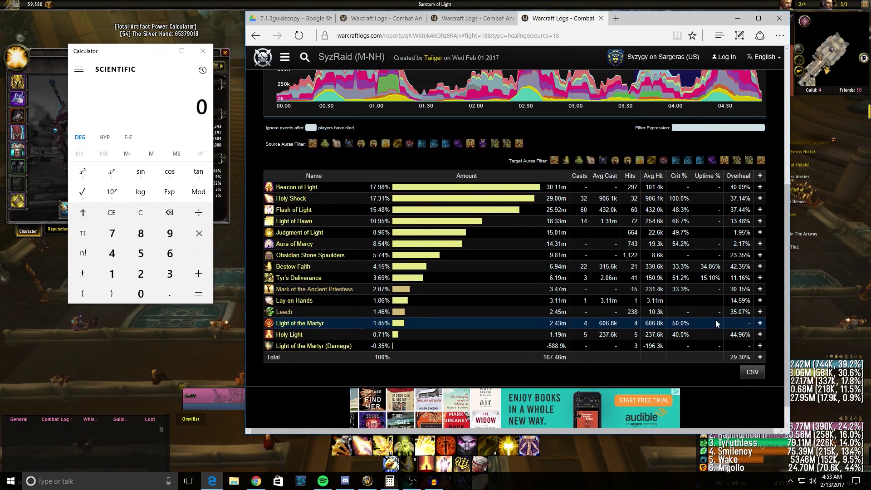
click(124, 75)
text(35.07)
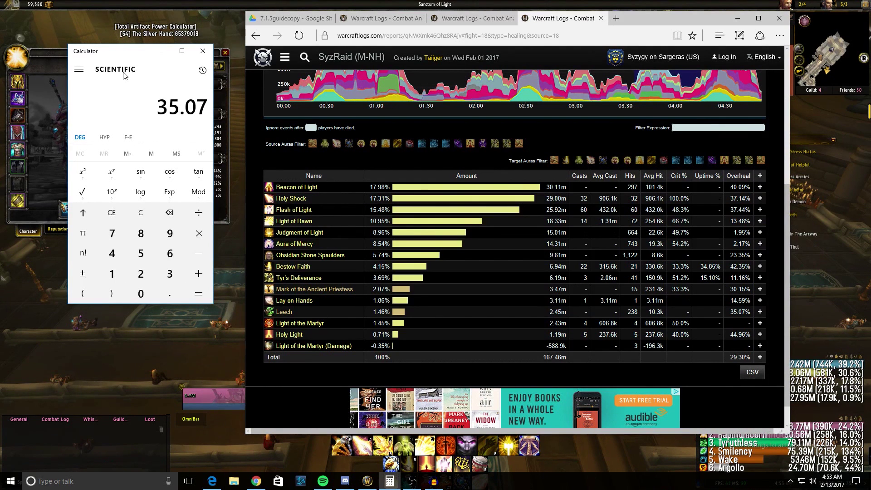
- Add the leech overheal of 26.64 from the fight 11 Warcraft Logs report to the calculation
click(472, 18)
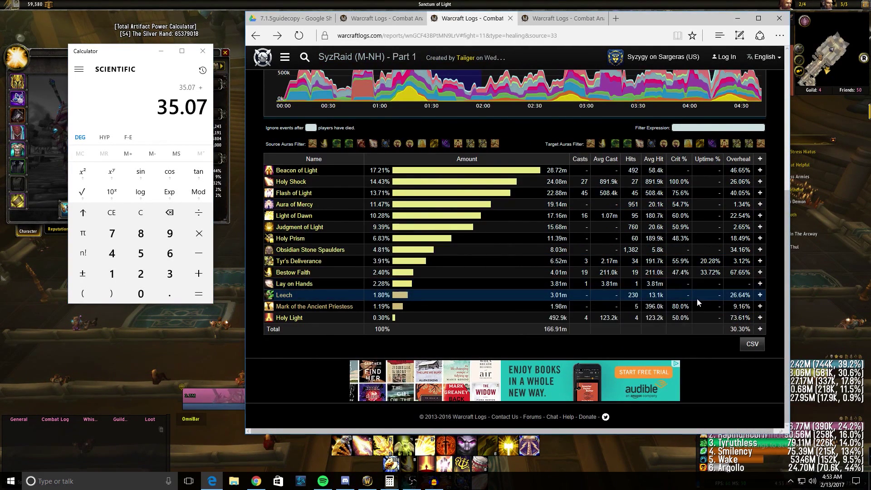
click(162, 111)
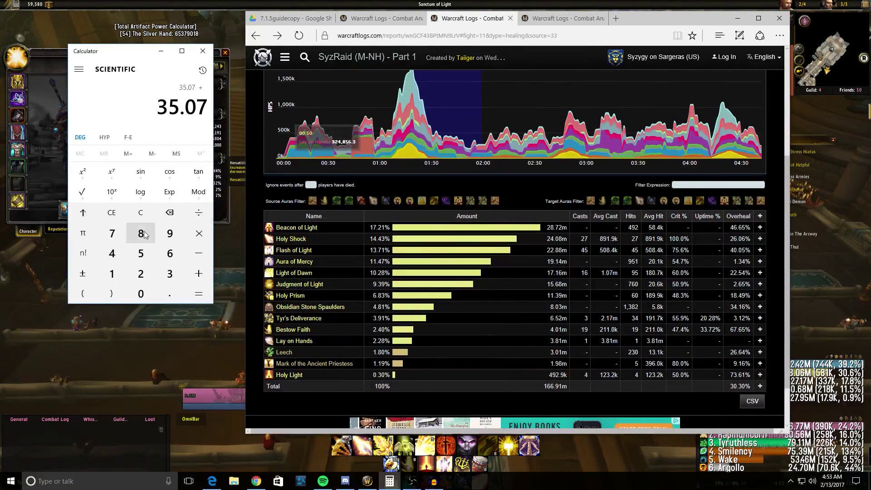
click(143, 273)
click(169, 254)
click(169, 294)
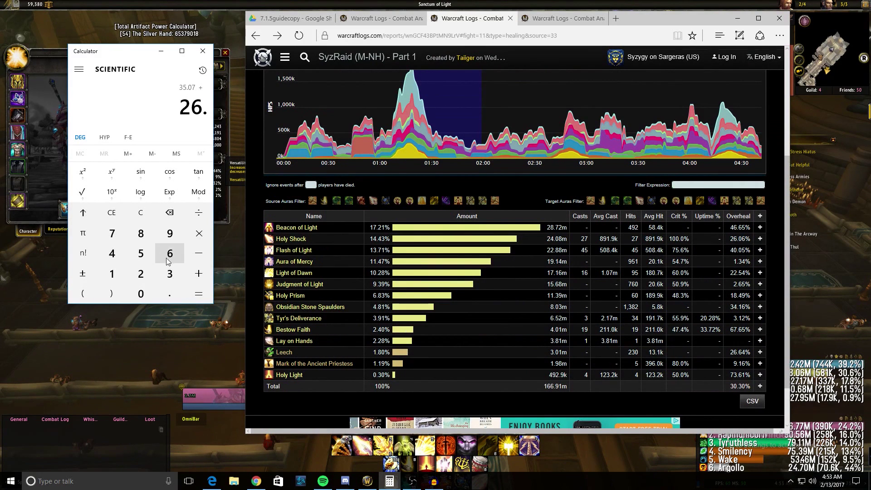
click(169, 253)
click(112, 254)
click(199, 273)
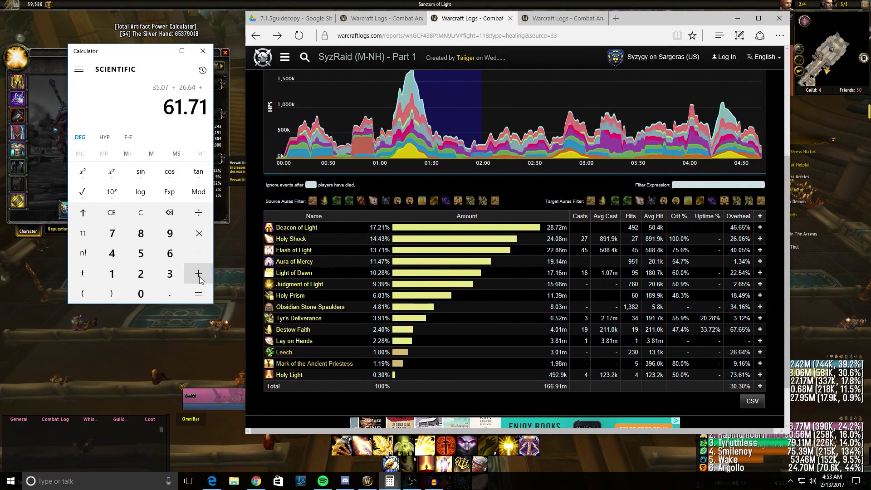
- Add the leech overheal of 55.81 from the fight 26 report and divide the sum by 3
click(372, 21)
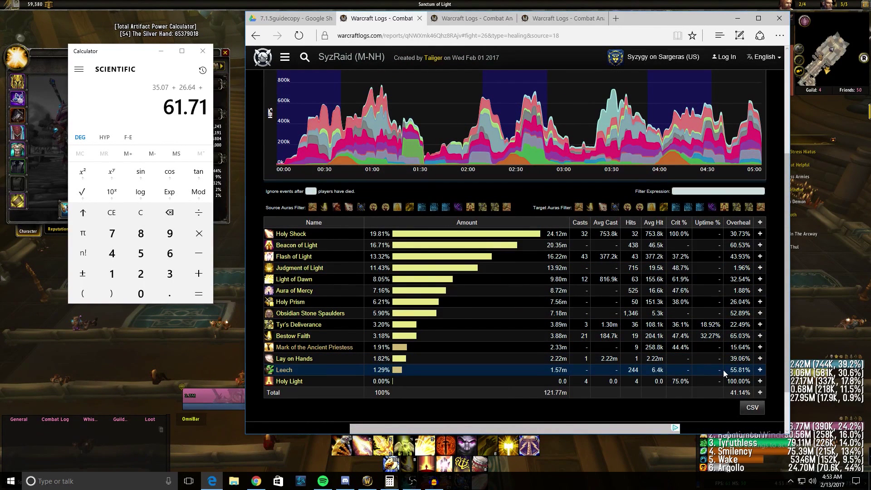
double_click(142, 254)
key(period)
text(81)
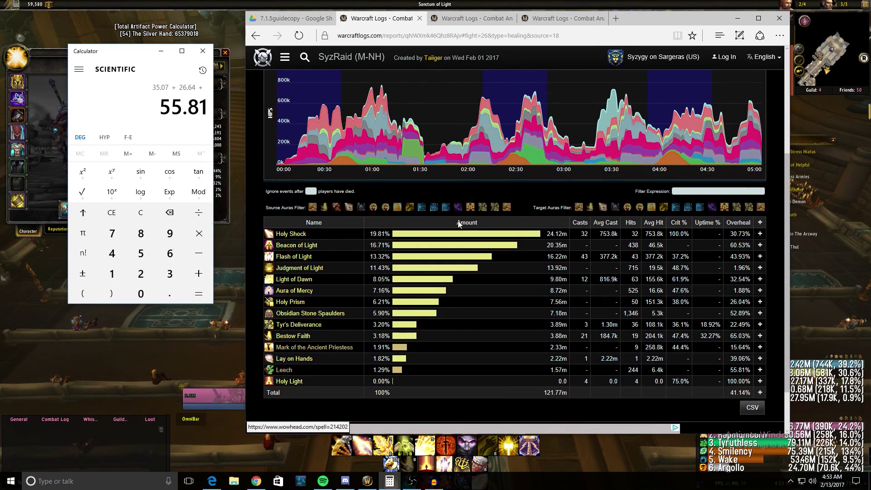
scroll(459, 221, up, 4)
scroll(459, 221, down, 4)
click(198, 293)
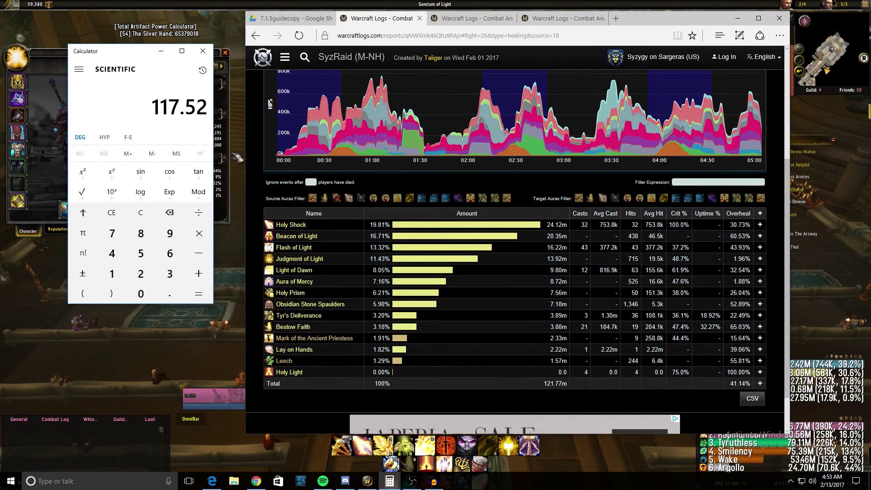
click(199, 219)
click(175, 275)
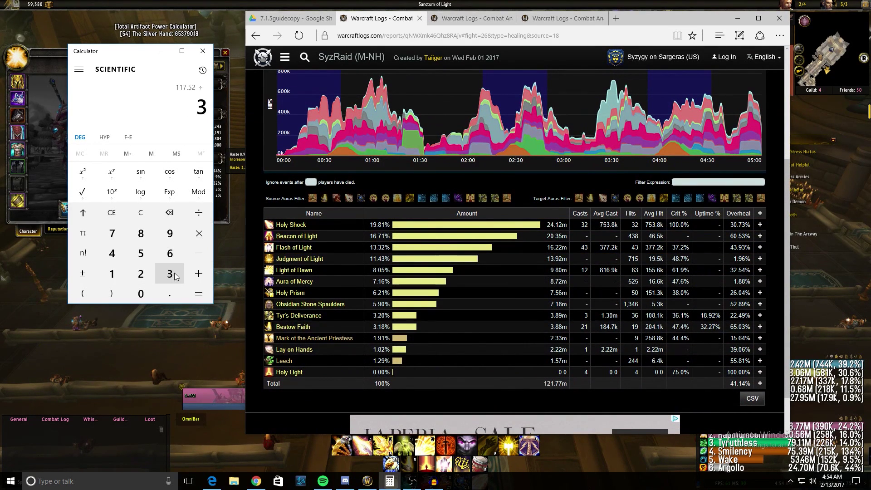
click(198, 294)
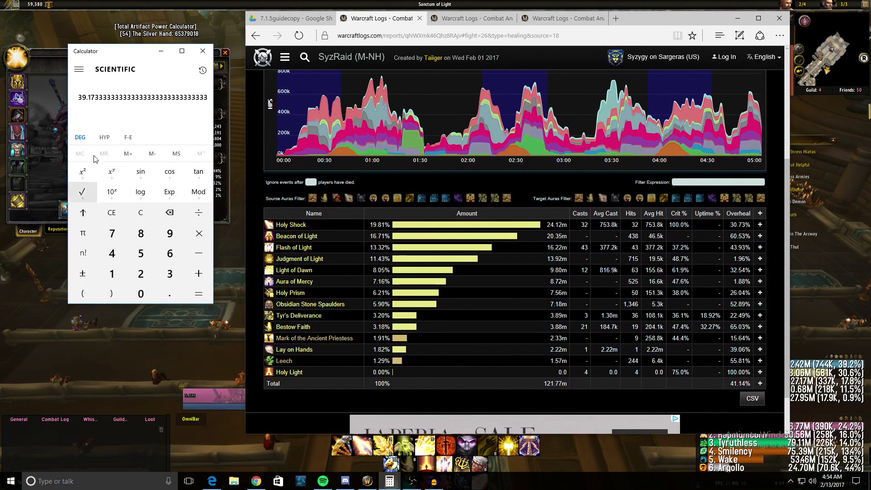
- Set Leech Overheal to 39.17% in the spreadsheet's Miscellaneous table and check the Leech stat weight
click(292, 22)
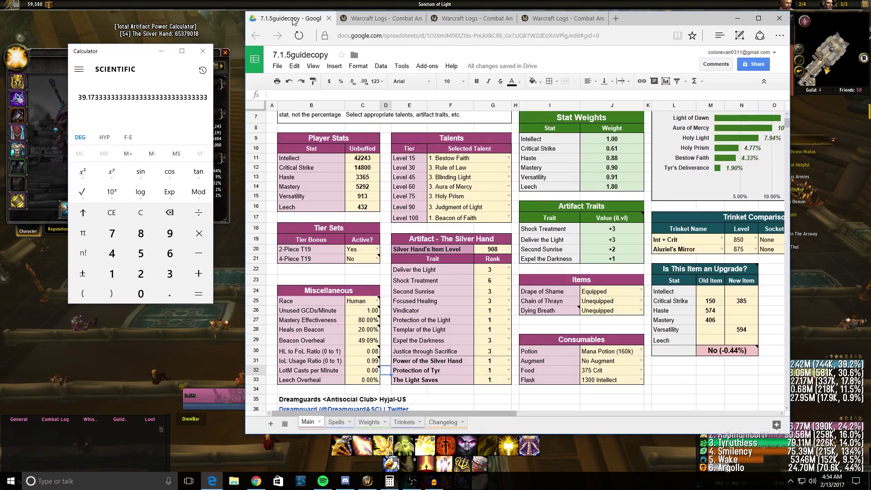
click(362, 377)
text(39.17)
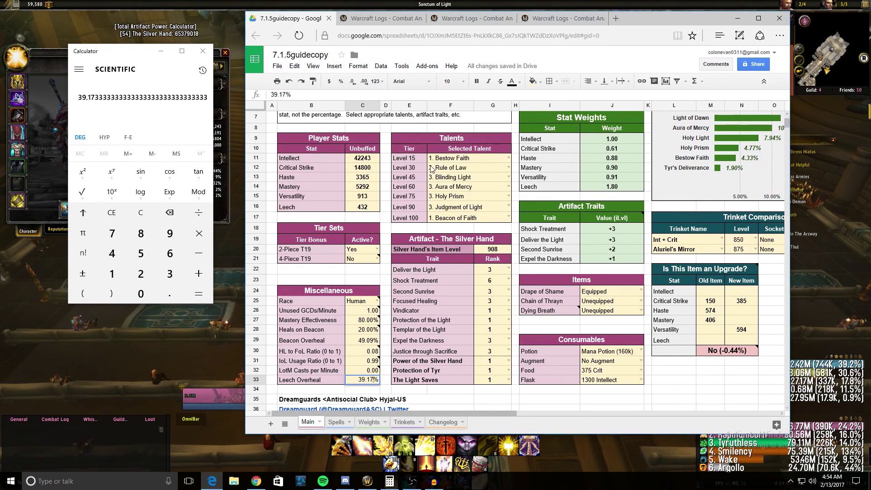
click(568, 189)
key(Right)
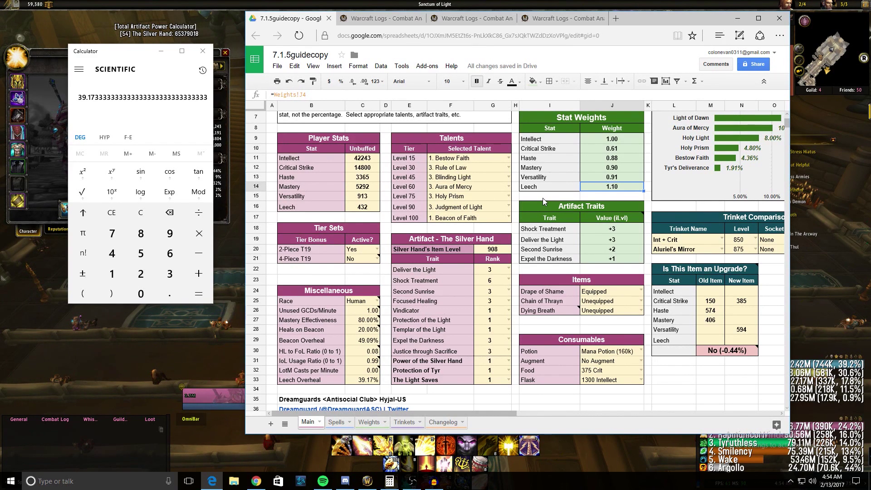
- Review the Stat Weights table from Intellect through Critical Strike, Haste, Mastery and Versatility to Leech
scroll(503, 268, down, 2)
scroll(502, 267, up, 2)
scroll(503, 267, up, 2)
click(588, 204)
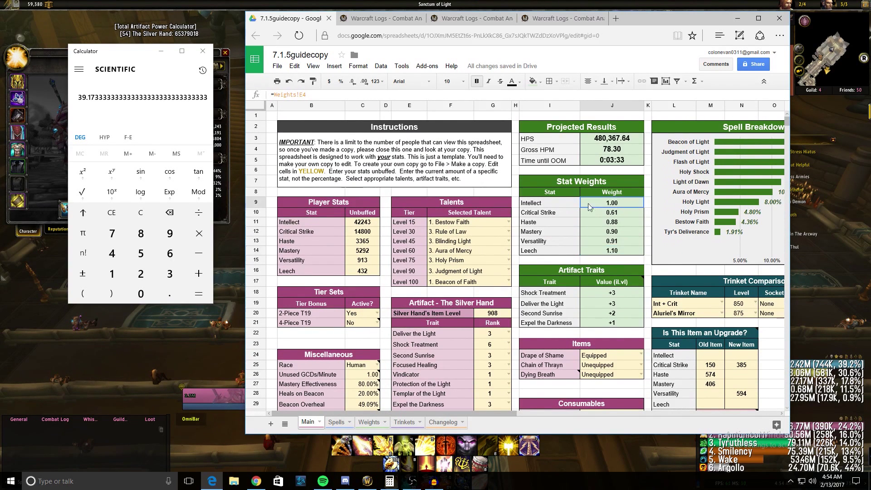
drag(589, 205, 615, 254)
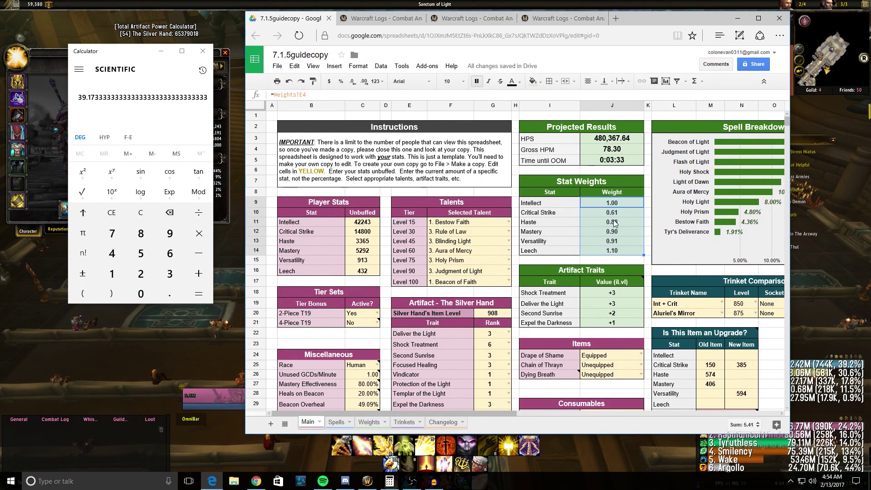
click(615, 222)
drag(541, 201, 619, 252)
click(620, 254)
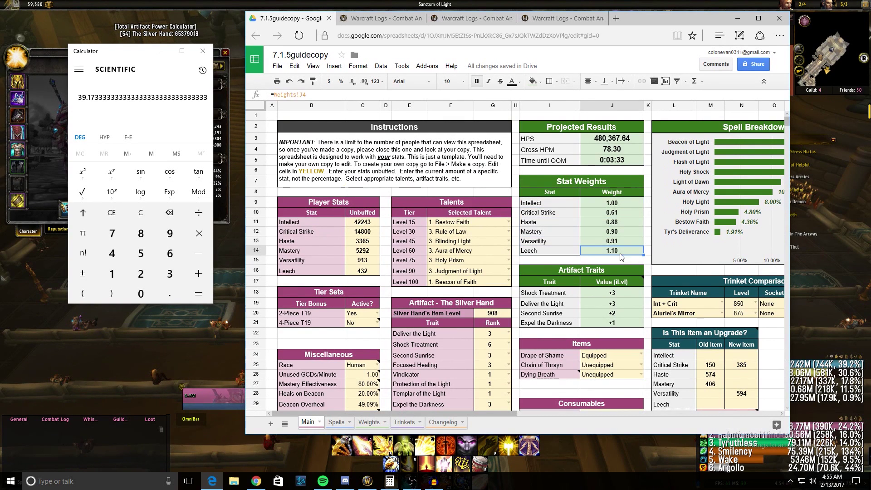
click(617, 203)
click(617, 214)
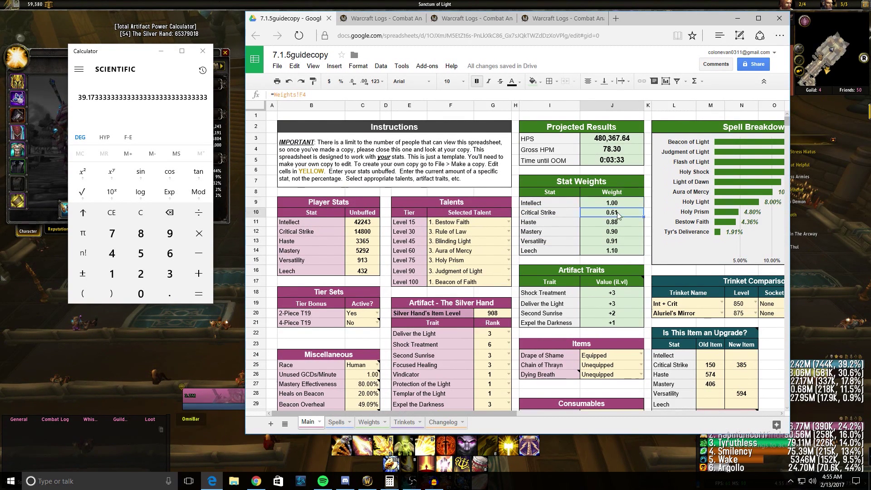
click(617, 223)
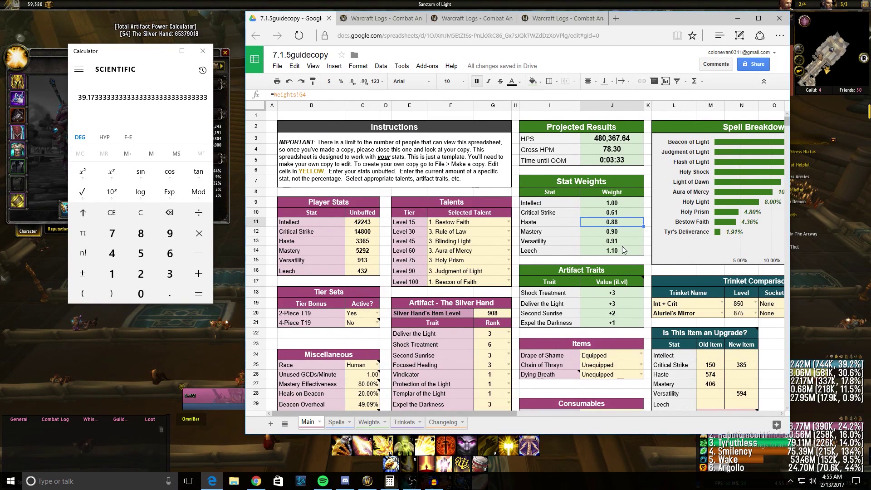
click(618, 234)
click(618, 241)
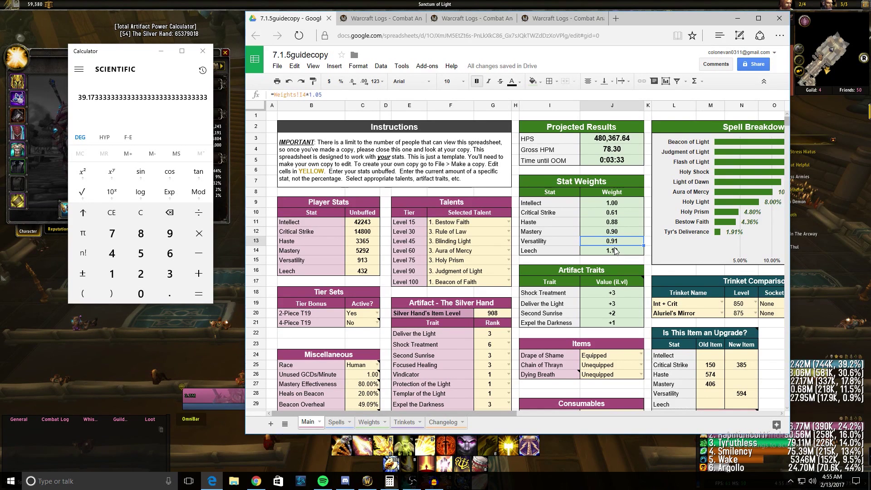
click(609, 254)
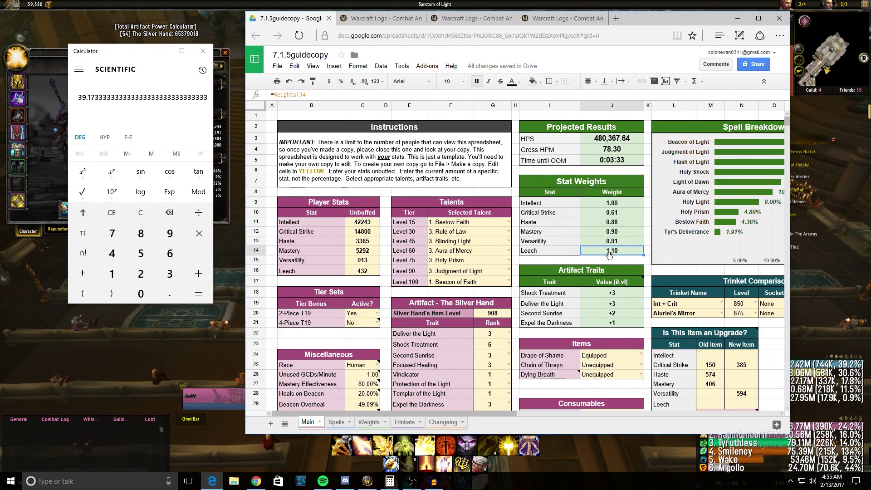
click(615, 263)
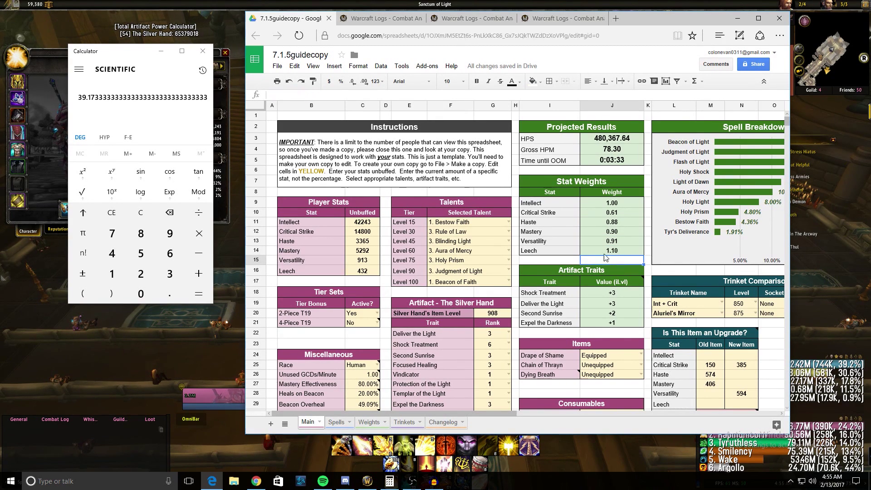
- Try 3. Crusader's Might as the Level 15 talent, check the Haste weight, and restore 1. Bestow Faith
click(509, 222)
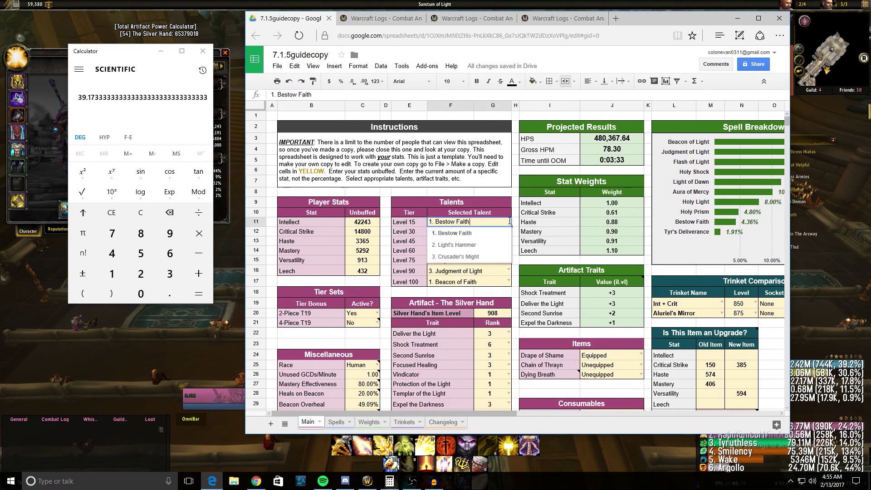
click(488, 257)
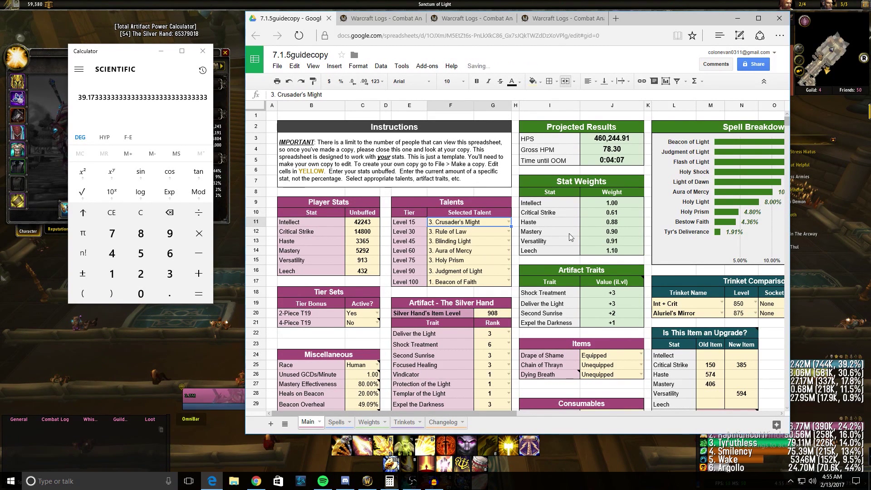
click(637, 222)
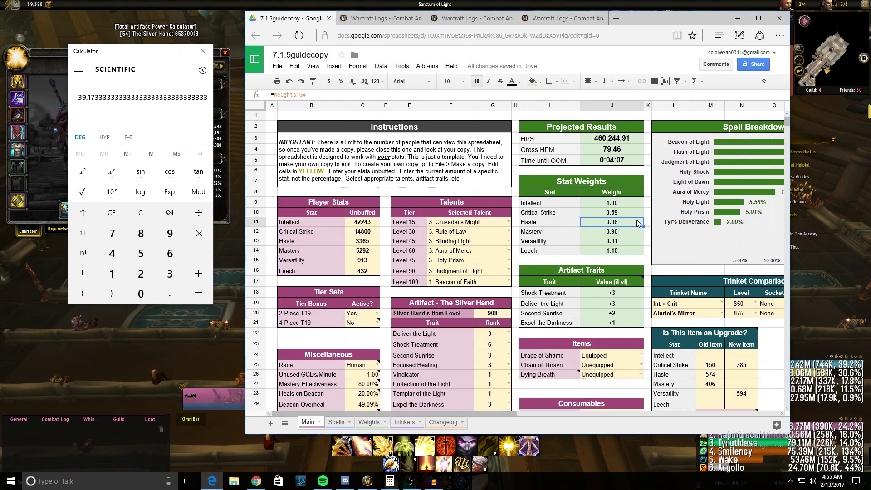
click(509, 225)
click(509, 222)
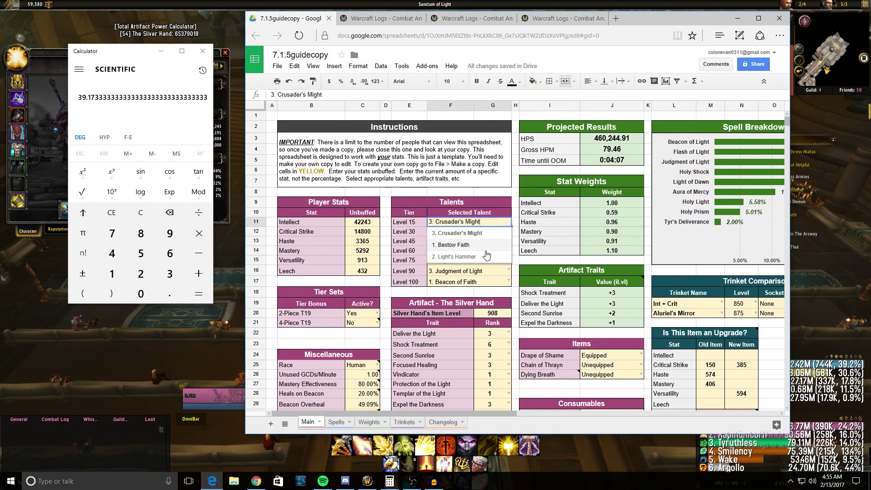
click(493, 247)
- Try 2. Sanctified Wrath as the Level 90 talent, check the stat weights, and restore 3. Judgment of Light
click(504, 271)
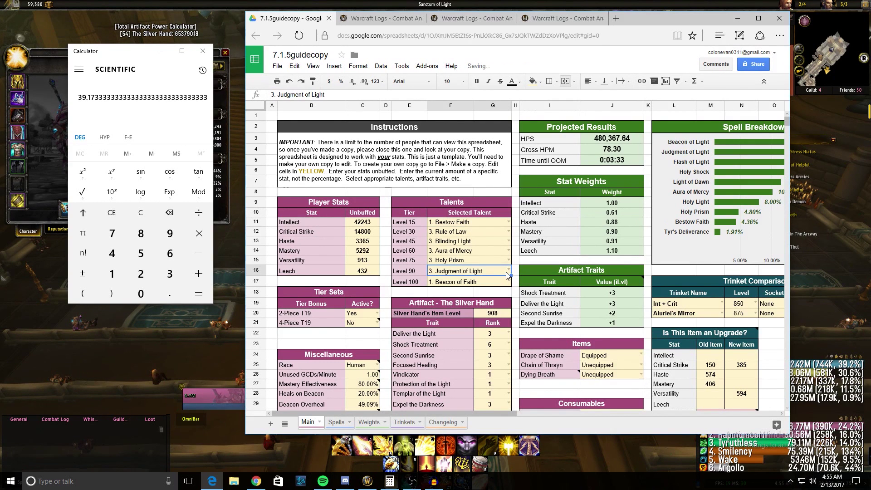
click(508, 271)
click(472, 306)
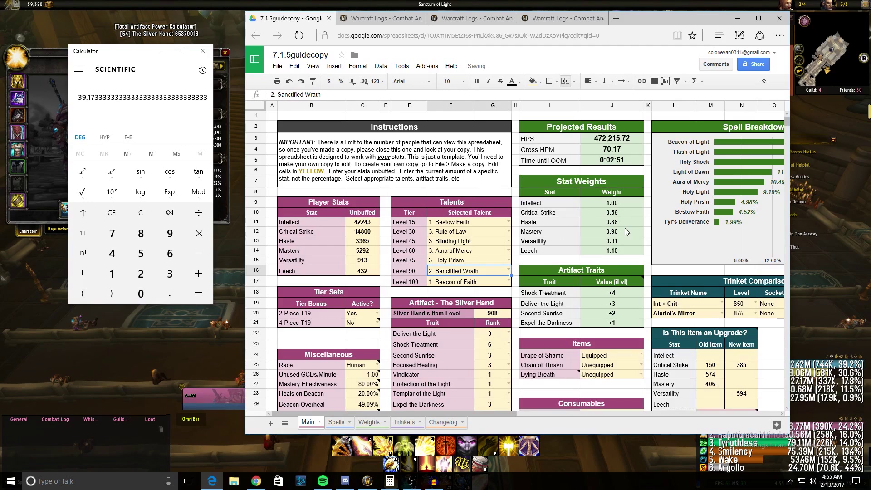
click(507, 271)
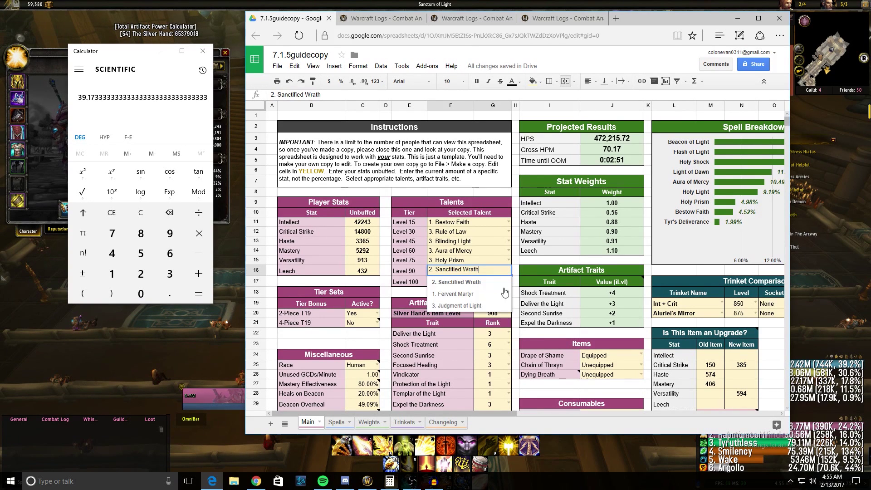
click(497, 306)
- Try 2. Holy Avenger as the Level 75 talent and check the Haste stat weight
click(508, 261)
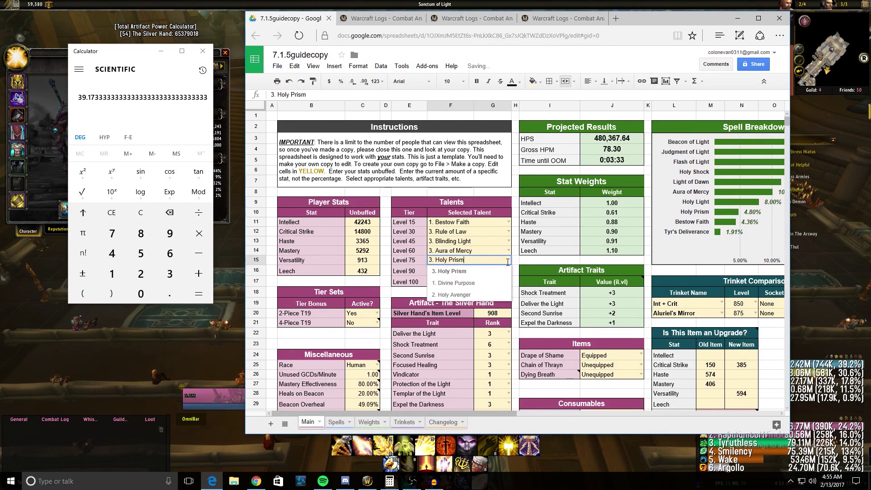
click(495, 295)
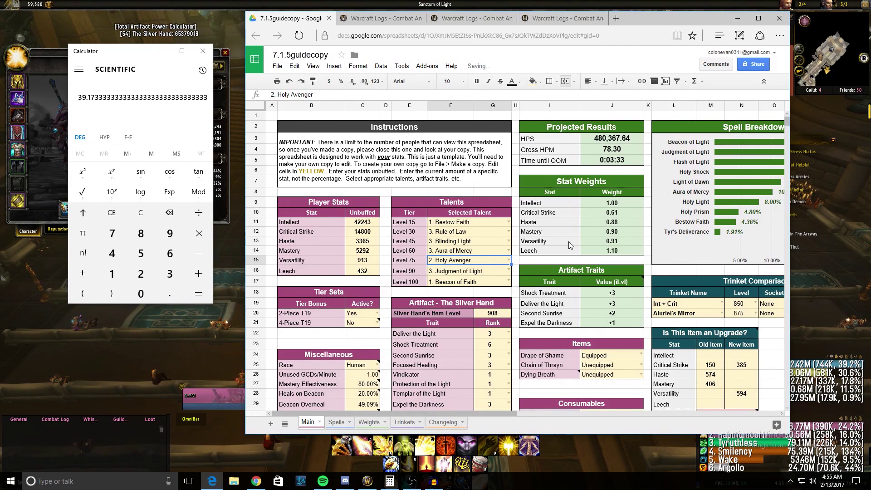
click(625, 222)
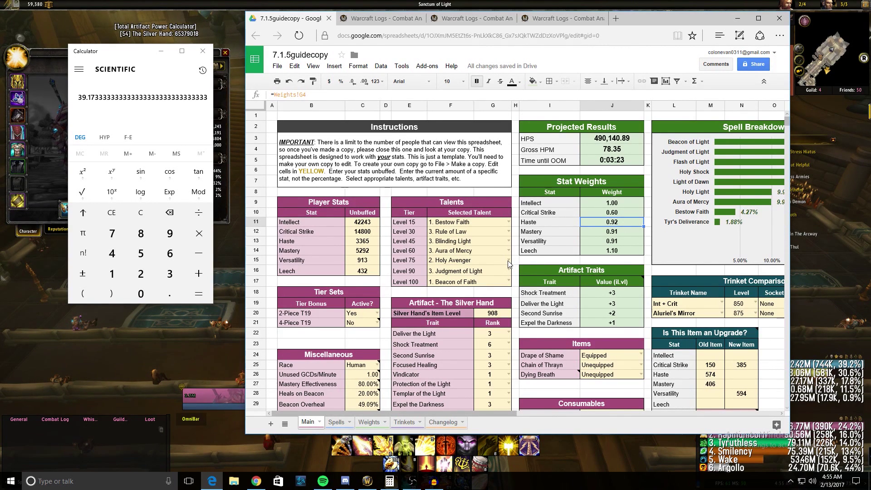
- Try an HL to FoL Ratio of 0 in the Miscellaneous table and check the Haste stat weight
scroll(388, 295, down, 3)
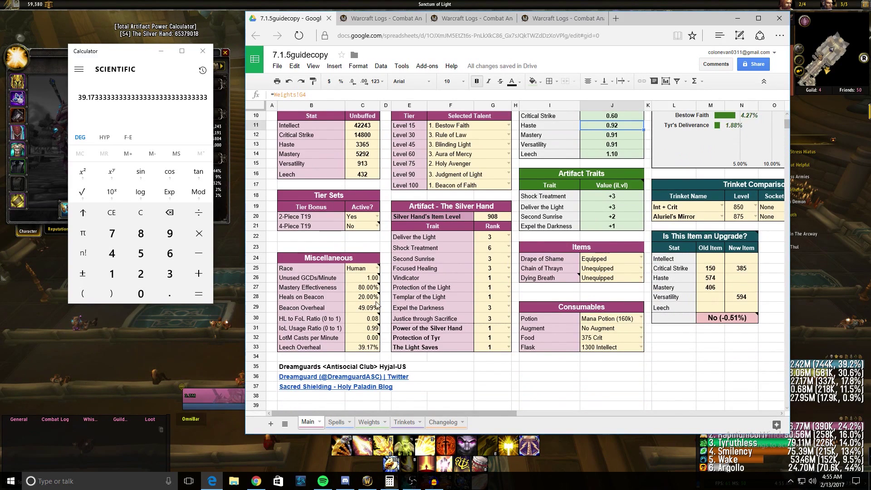
scroll(381, 306, up, 2)
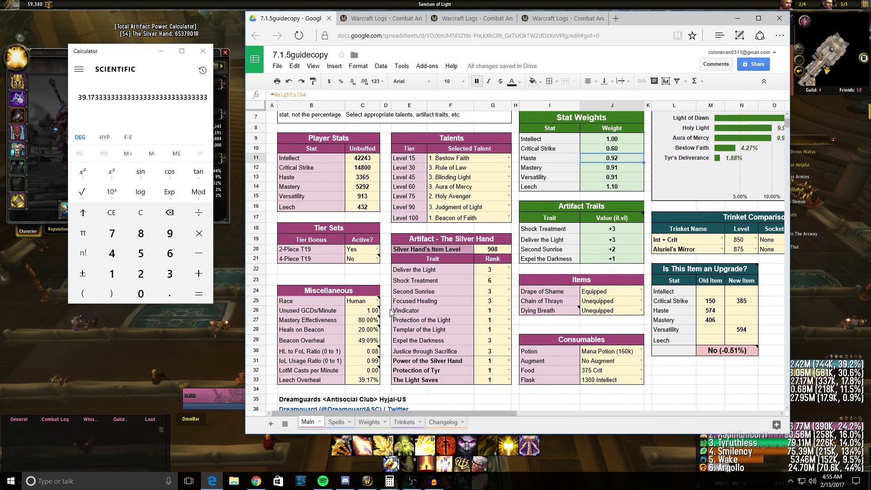
mouse_move(366, 322)
click(370, 351)
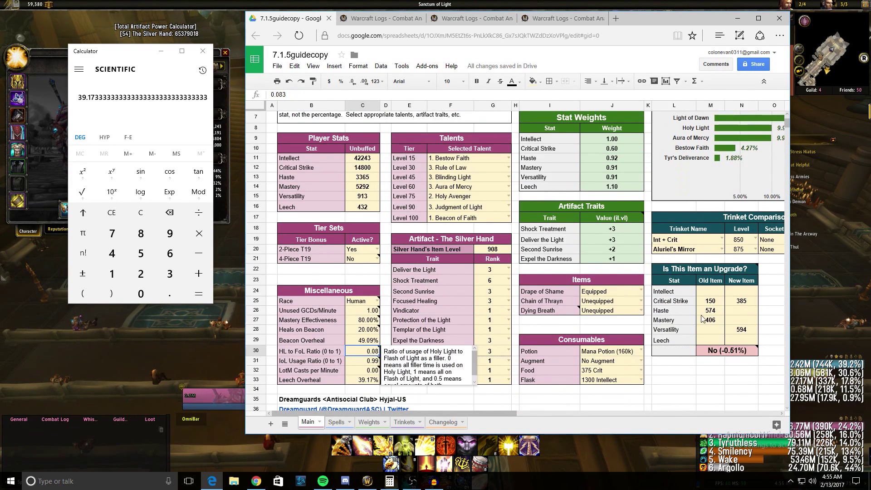
text(0)
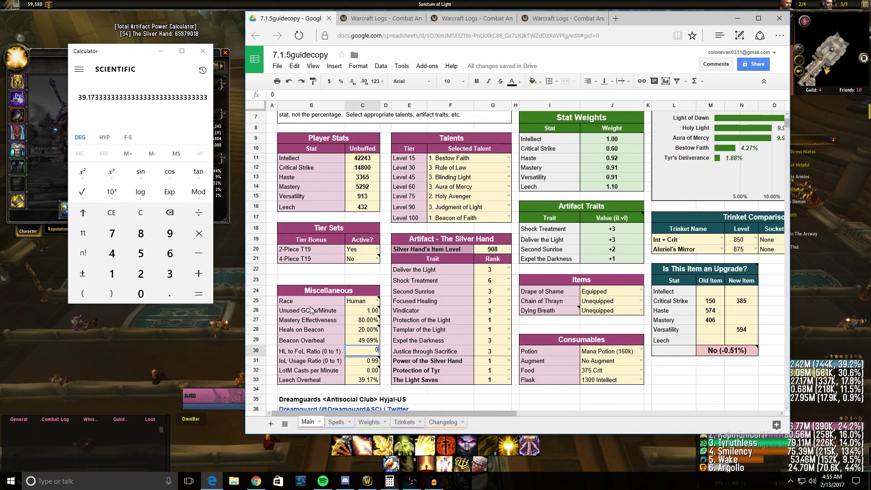
click(386, 333)
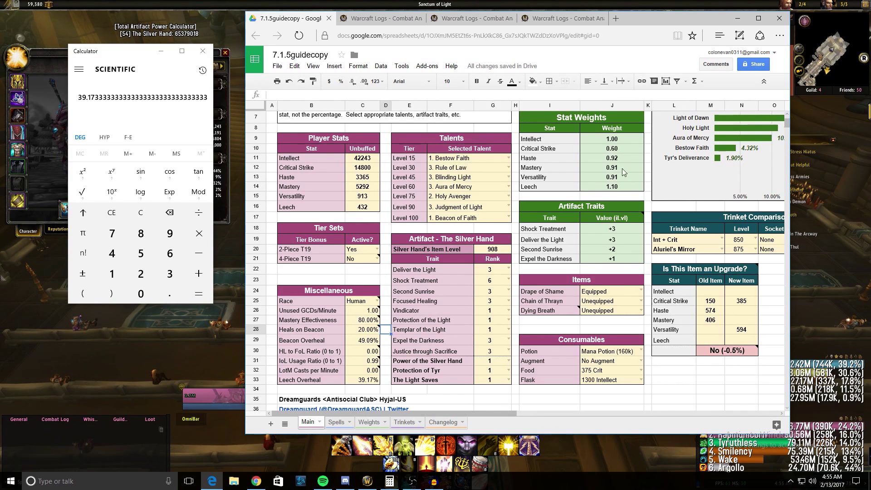
click(630, 159)
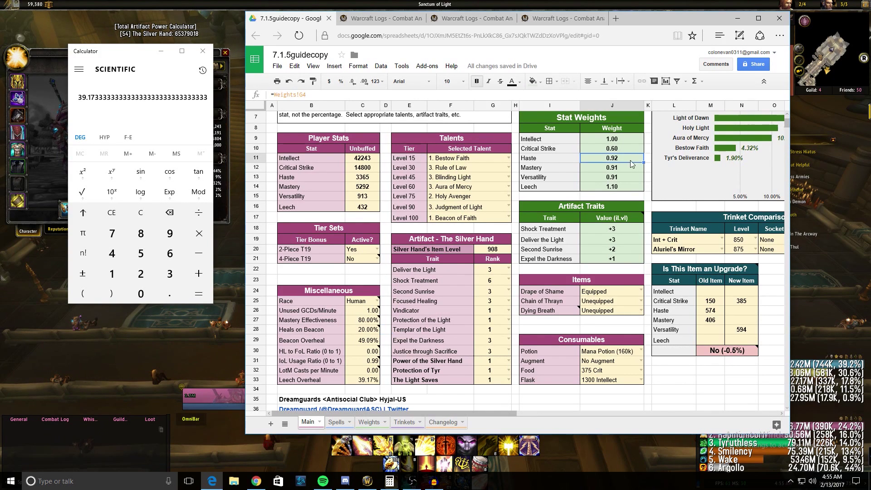
- Restore 3. Holy Prism as the Level 75 talent and set the HL to FoL Ratio to .08
click(509, 196)
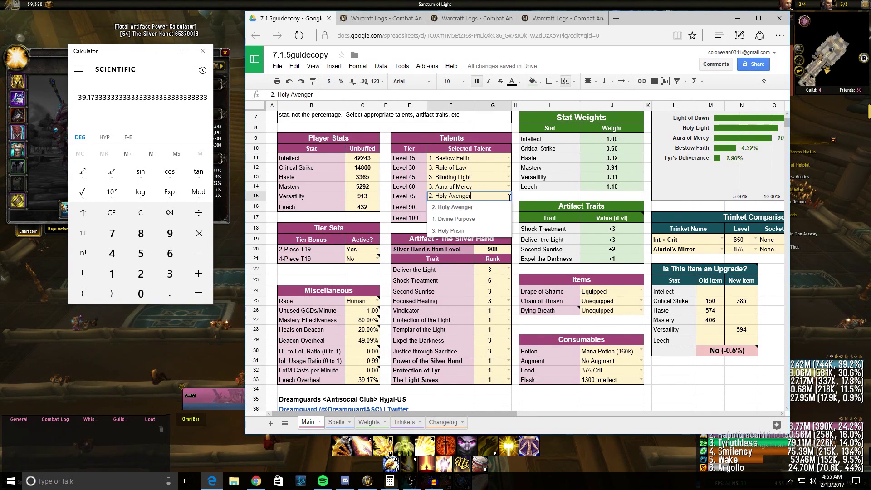
click(482, 231)
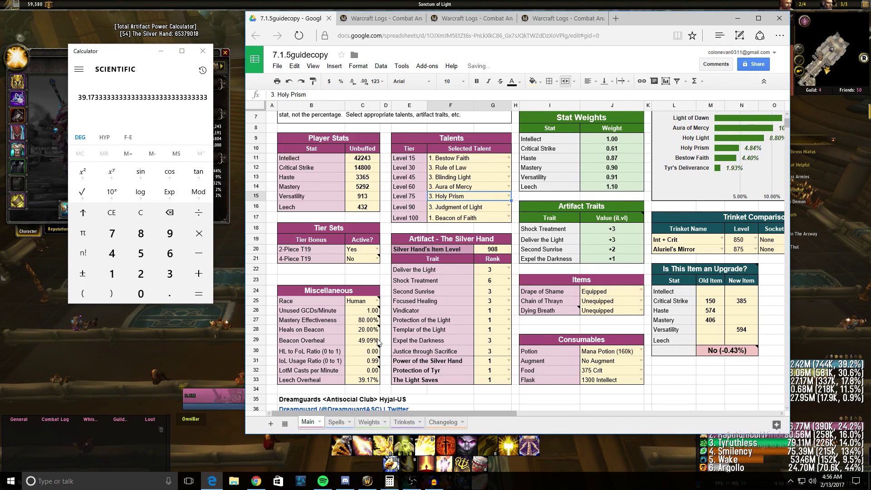
click(365, 351)
text(.0)
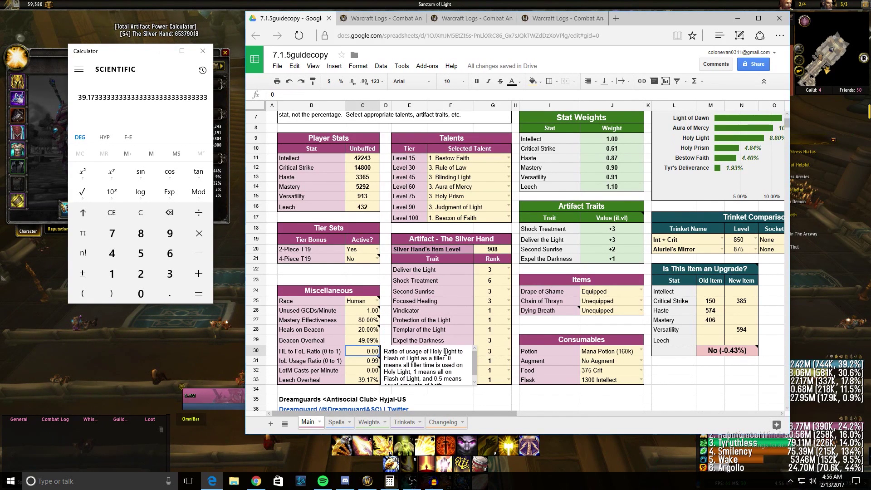
text(8)
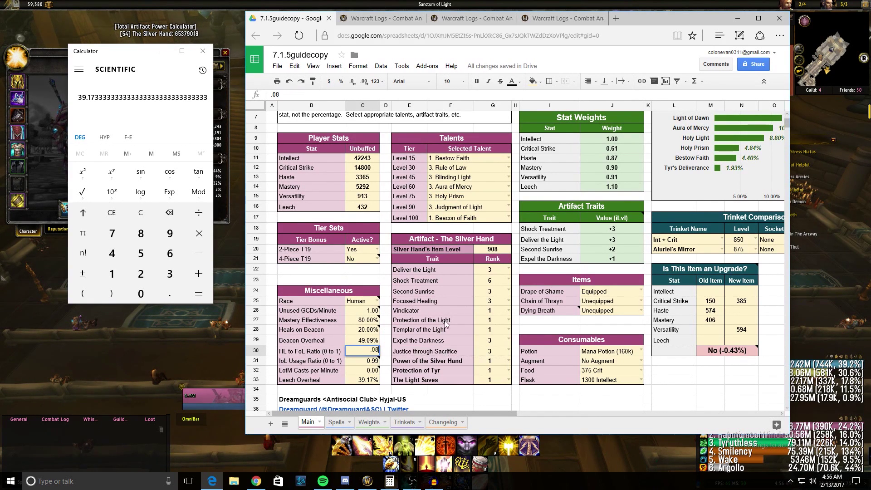
click(387, 332)
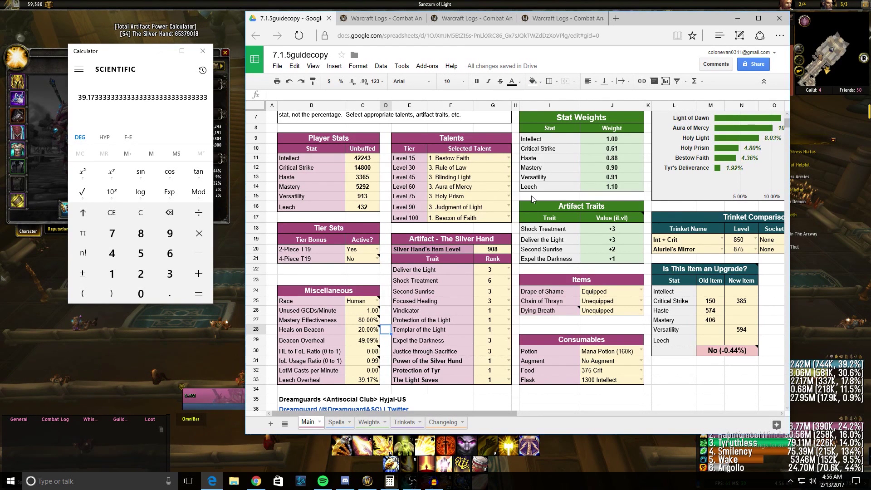
- Try the 4-Piece T19 bonus as Yes and compare Time until OOM and the Critical Strike and Haste weights
scroll(532, 200, up, 3)
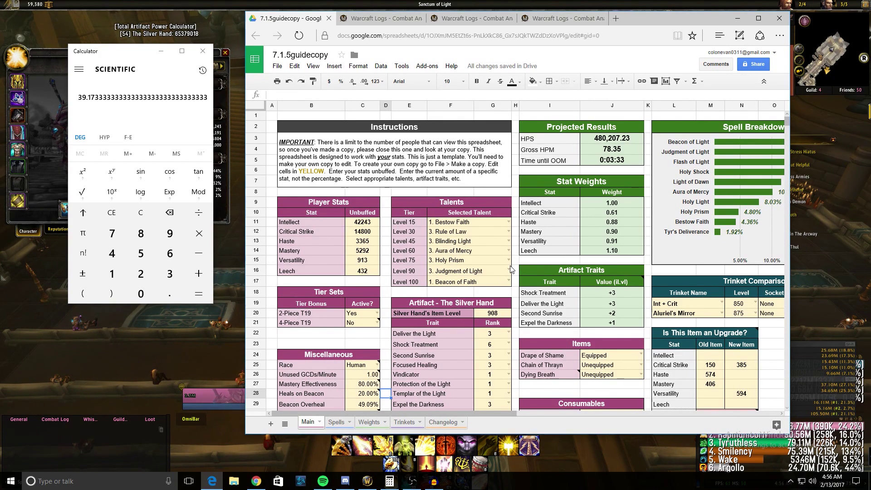
click(602, 160)
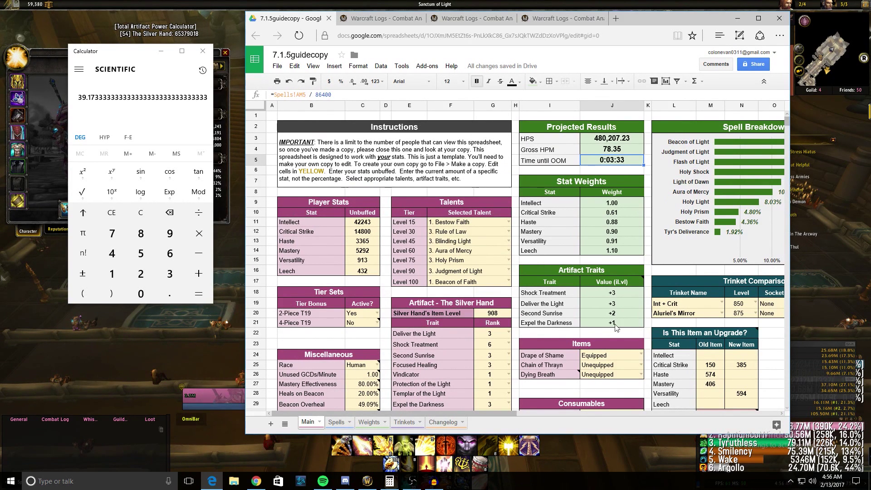
scroll(586, 326, down, 3)
scroll(491, 314, up, 2)
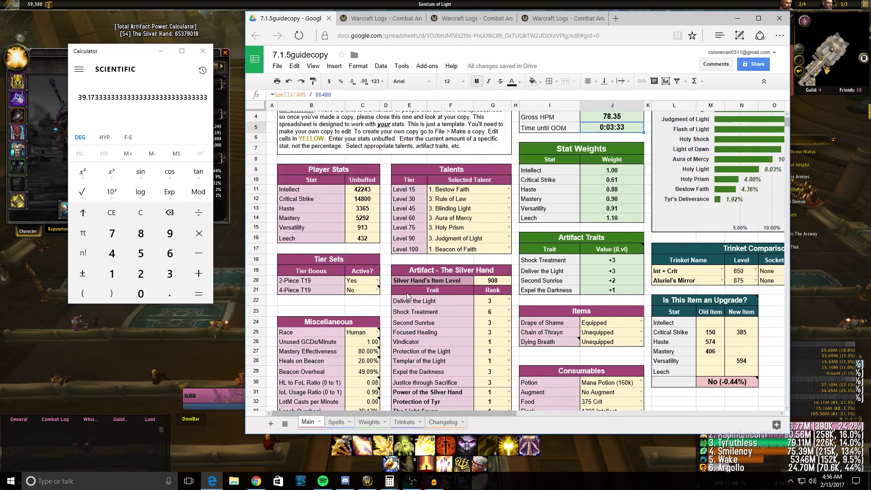
click(377, 291)
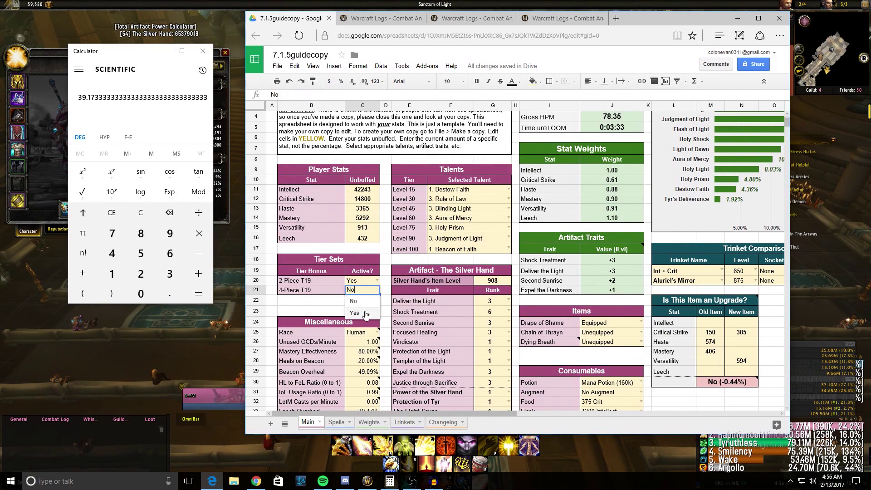
click(364, 313)
scroll(522, 258, up, 1)
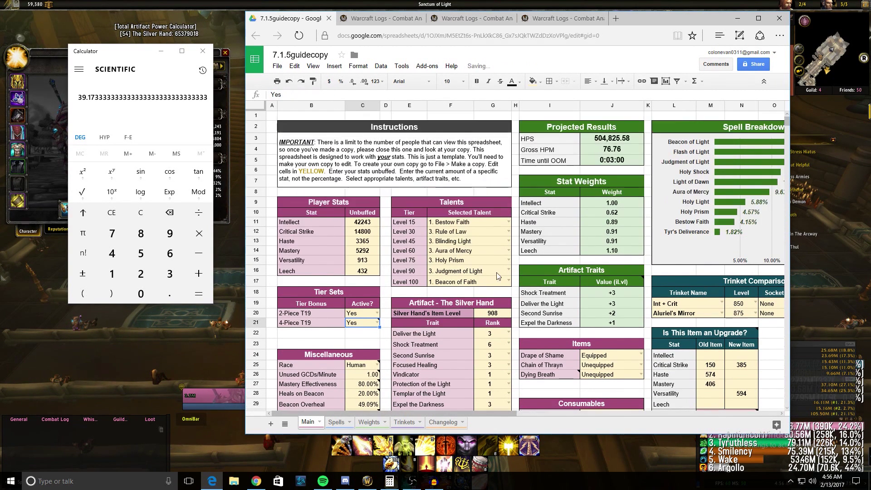
click(611, 230)
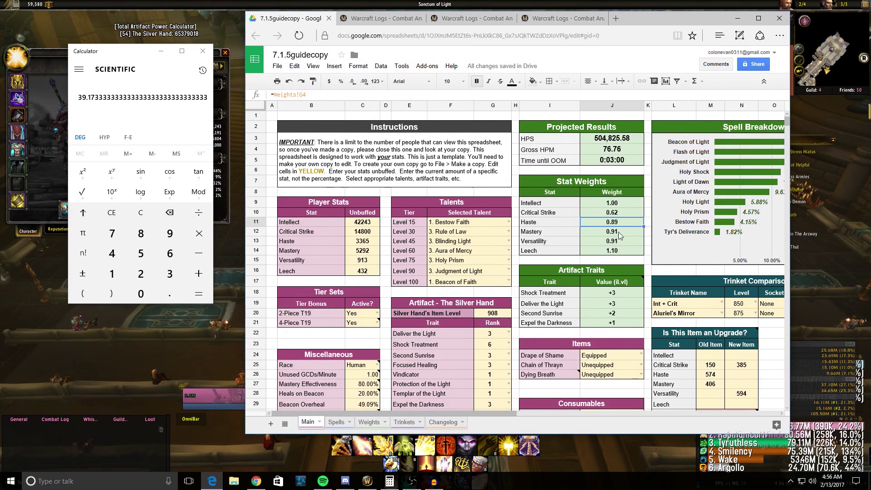
click(623, 213)
click(622, 222)
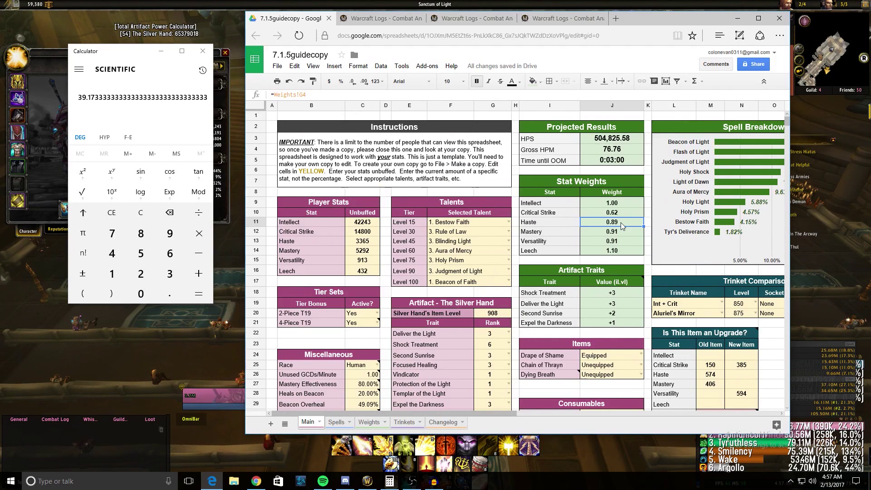
click(618, 162)
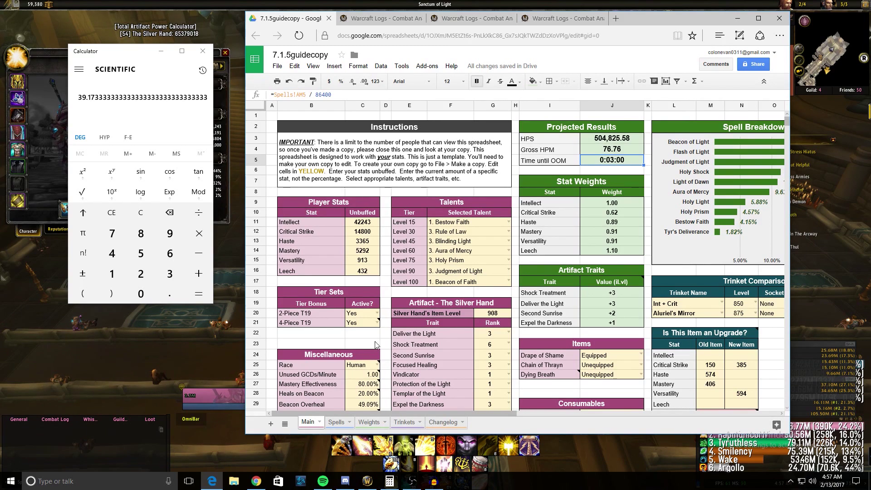
- Set the 4-Piece T19 bonus in the Tier Sets table back to No
mouse_move(376, 327)
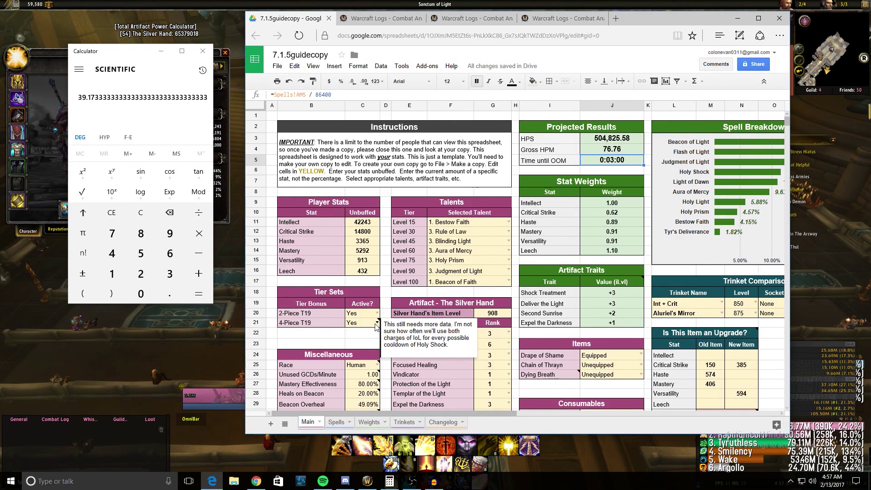
click(377, 324)
click(362, 350)
scroll(255, 319, down, 3)
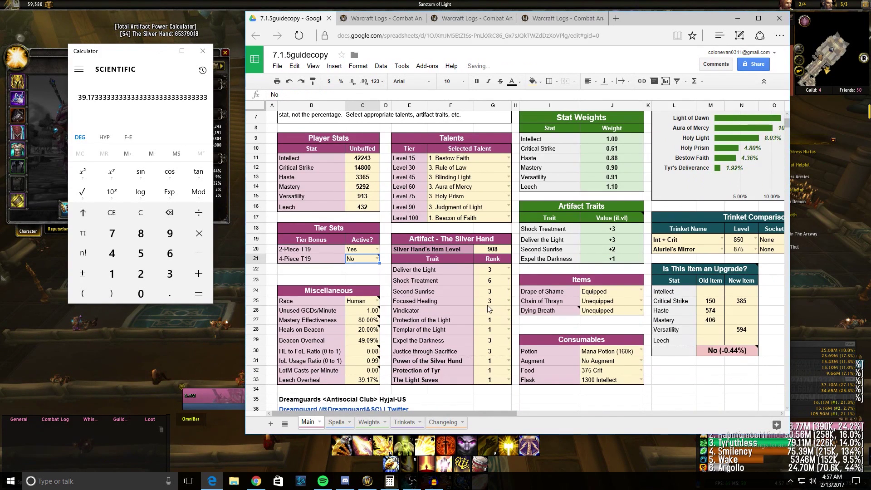
scroll(604, 271, up, 3)
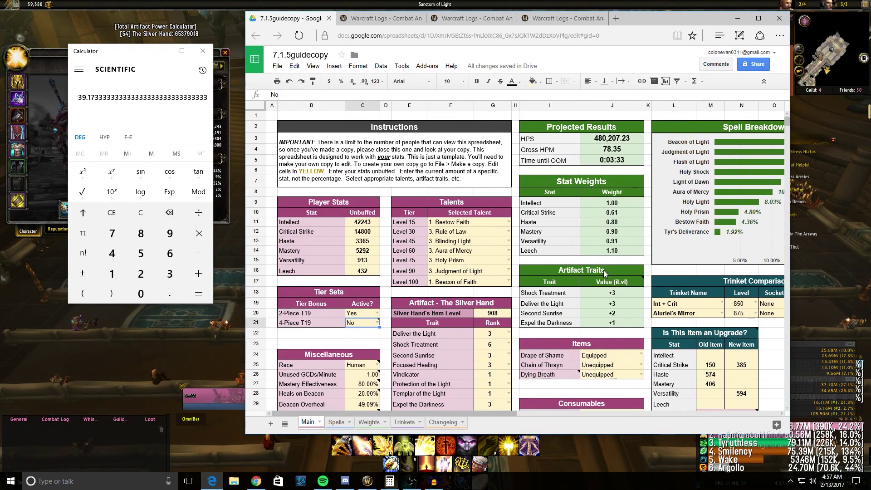
- Review the stat weights from Haste to Leech and read the note on Dying Breath in the Items table
click(621, 222)
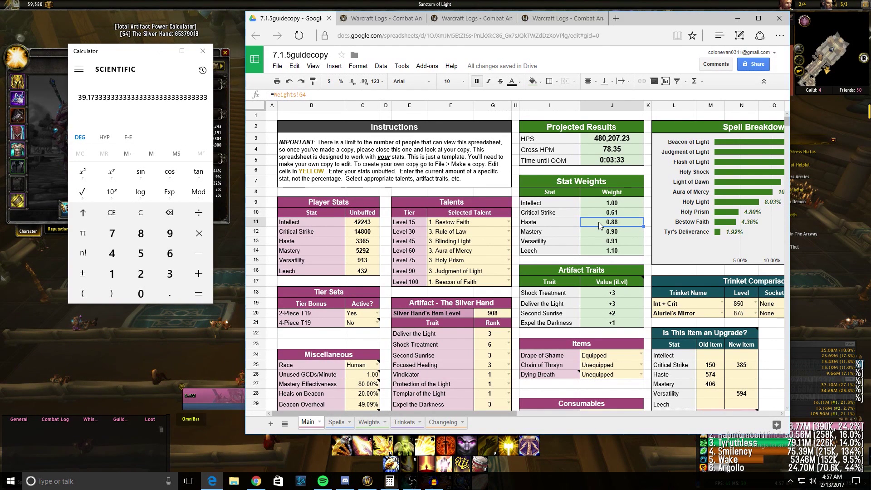
drag(598, 221, 619, 247)
click(619, 248)
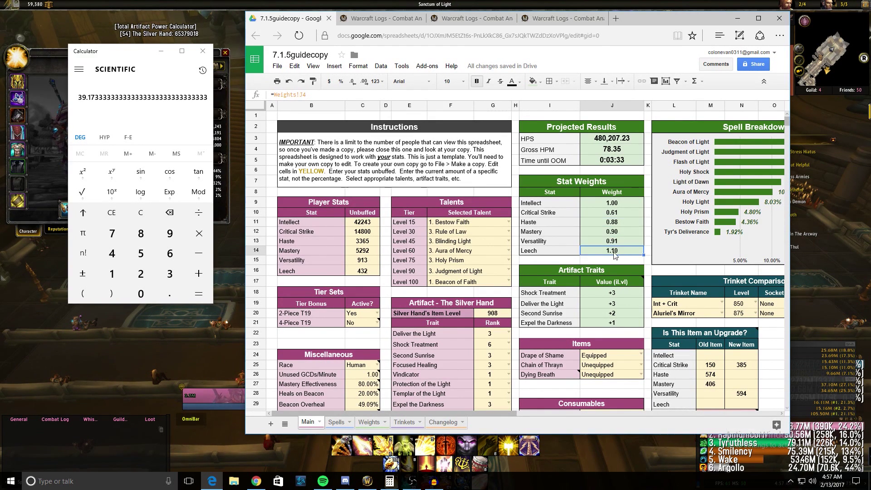
scroll(590, 277, down, 3)
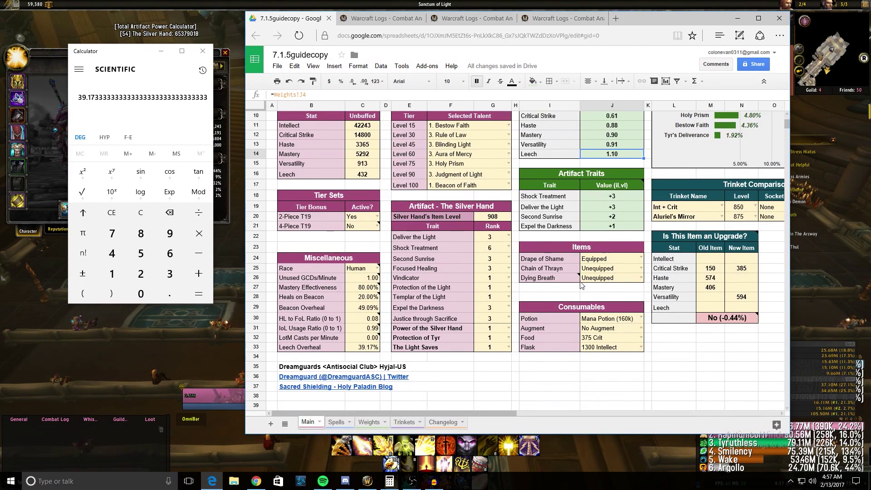
mouse_move(582, 282)
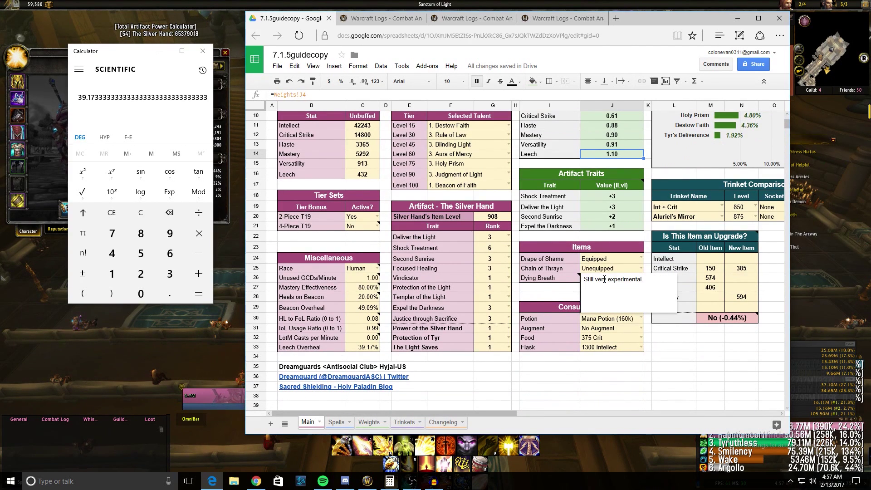
click(513, 201)
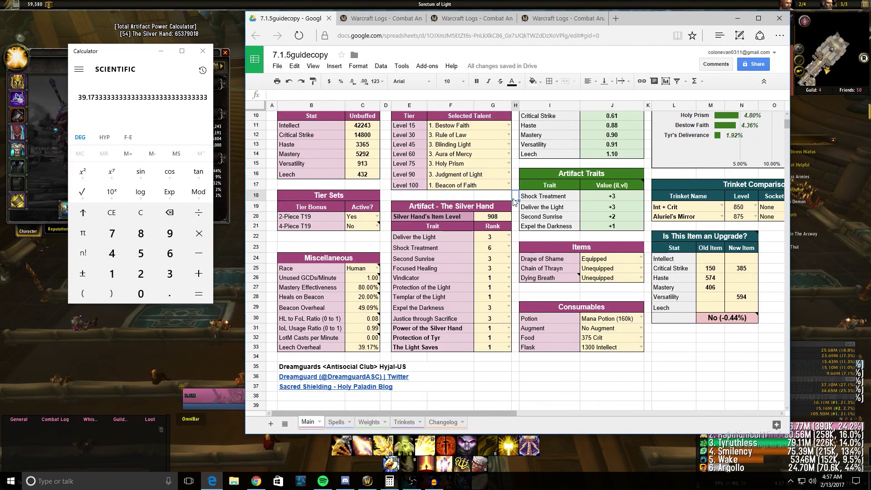
scroll(498, 293, up, 1)
scroll(498, 292, up, 2)
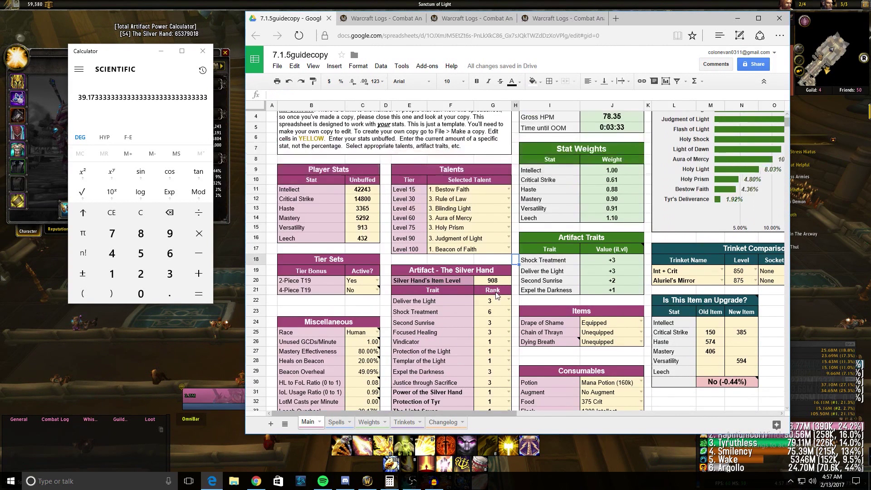